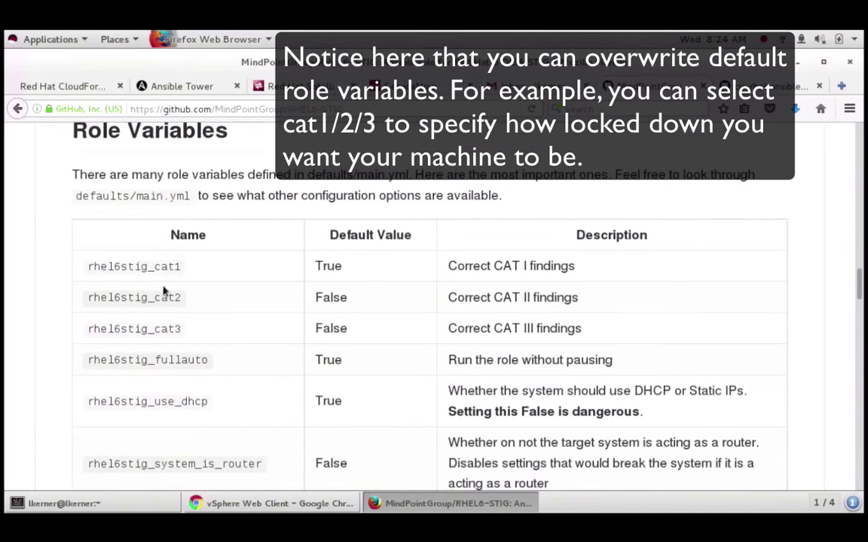
Step: Scroll the RHEL6-STIG README's Role Variables table (rhel6stig_cat1 True, rhel6stig_cat2 False) down to Dependencies
scroll(594, 303, down, 2)
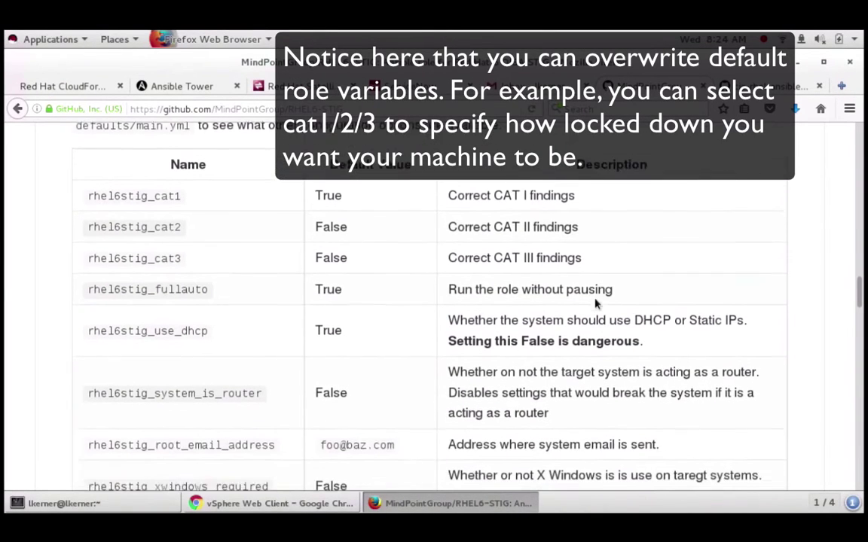
scroll(595, 302, down, 1)
scroll(594, 302, down, 2)
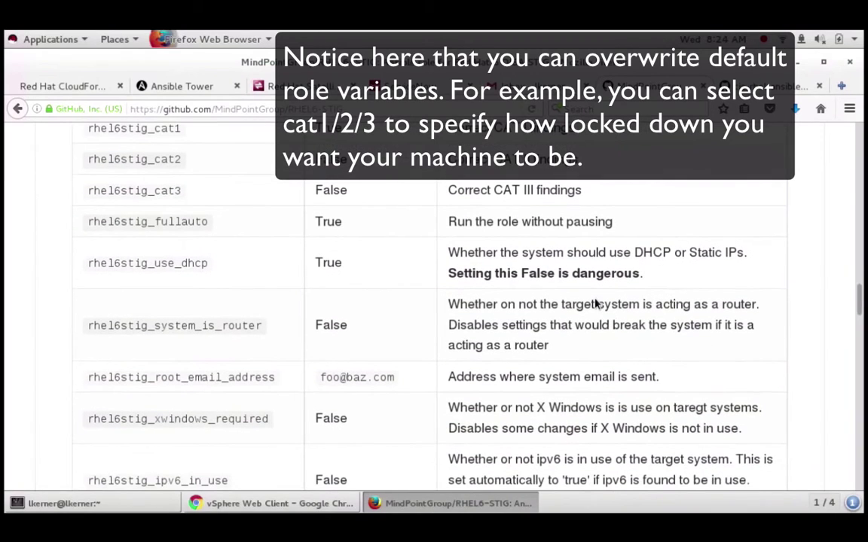
scroll(594, 302, down, 4)
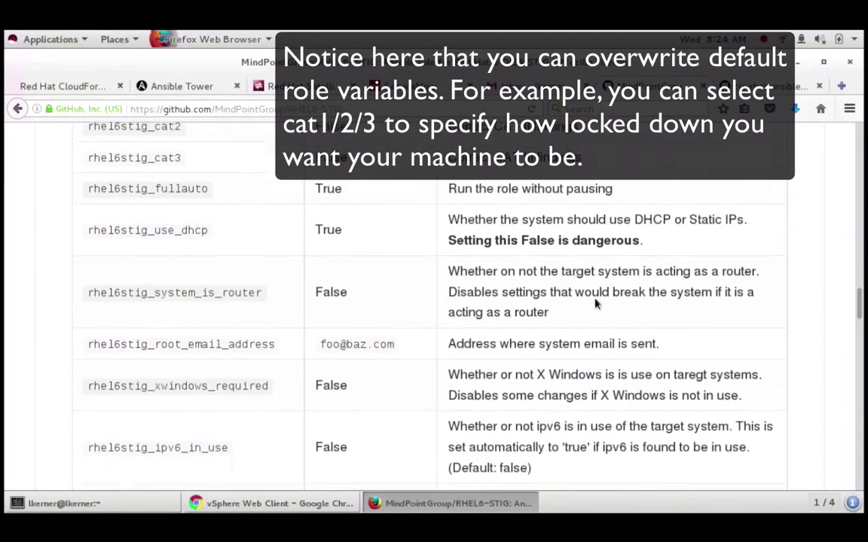
scroll(595, 302, down, 3)
scroll(594, 302, down, 2)
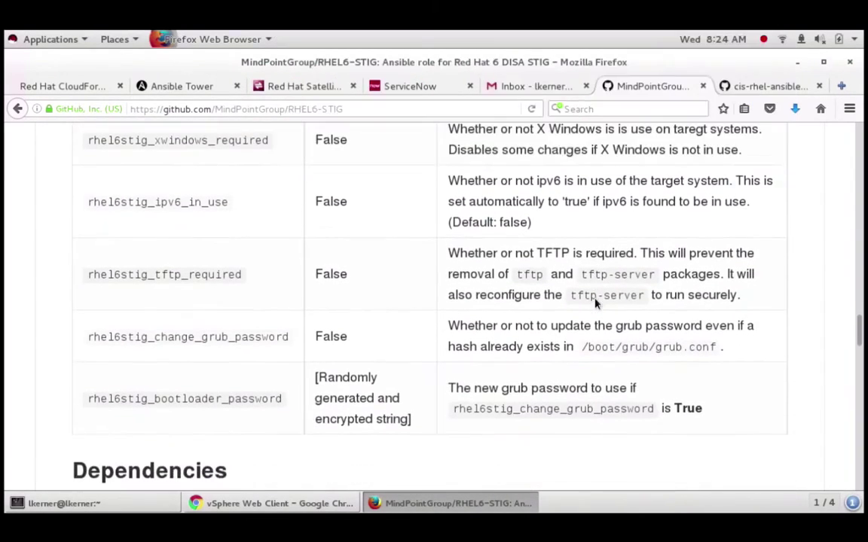
scroll(594, 300, down, 1)
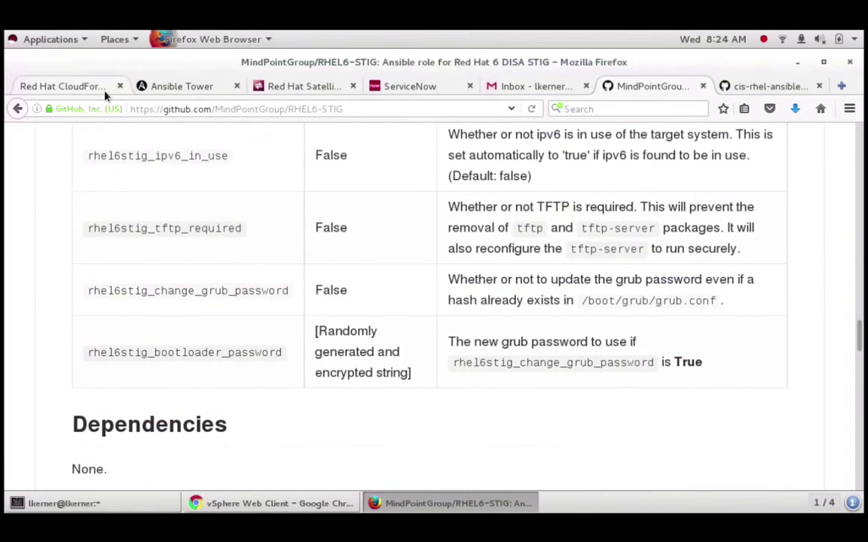
Step: Review the STIG job template's inventory, project, site.yml playbook and machine credential in Ansible Tower
click(181, 87)
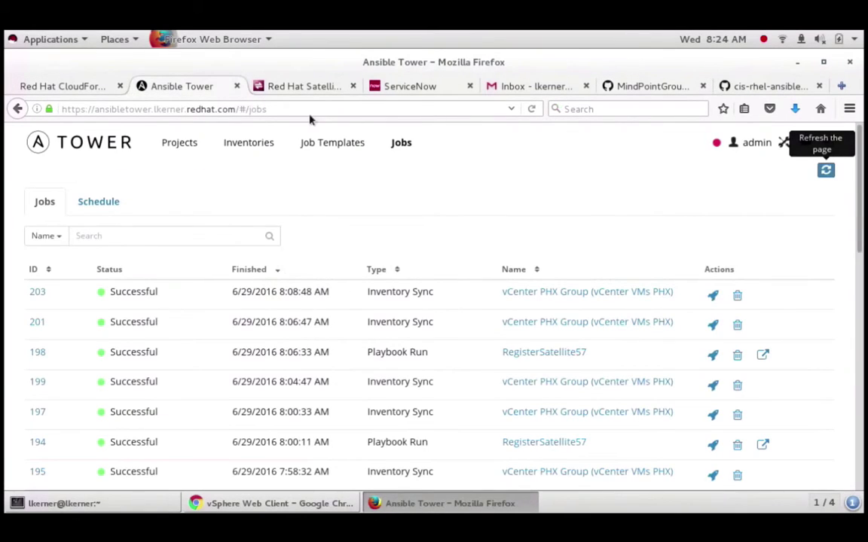
click(355, 143)
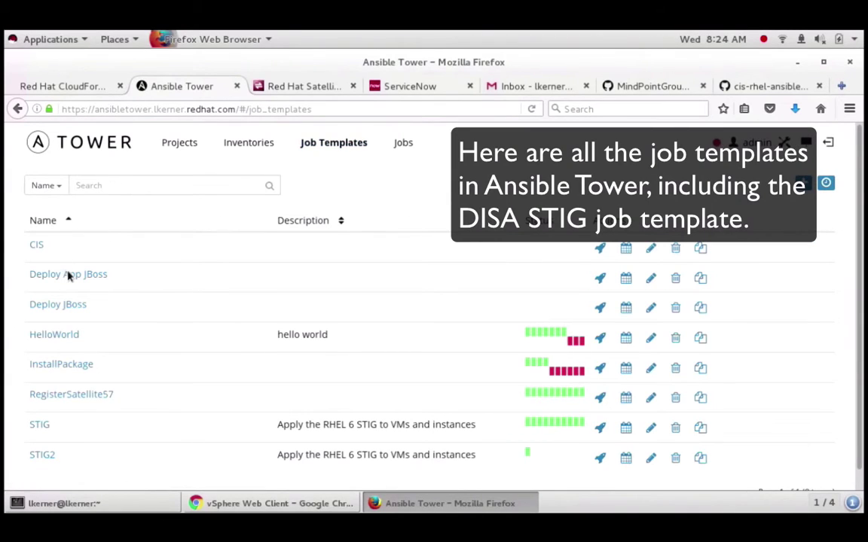
click(46, 432)
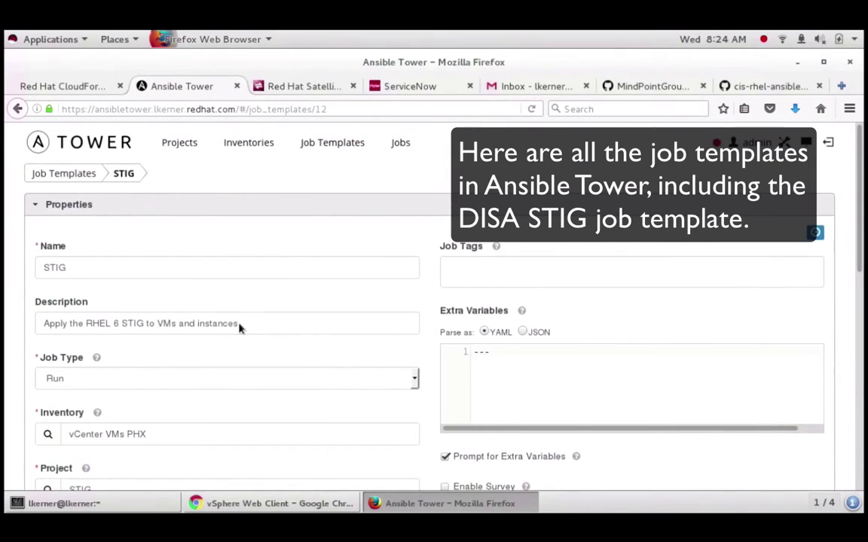
scroll(250, 329, down, 2)
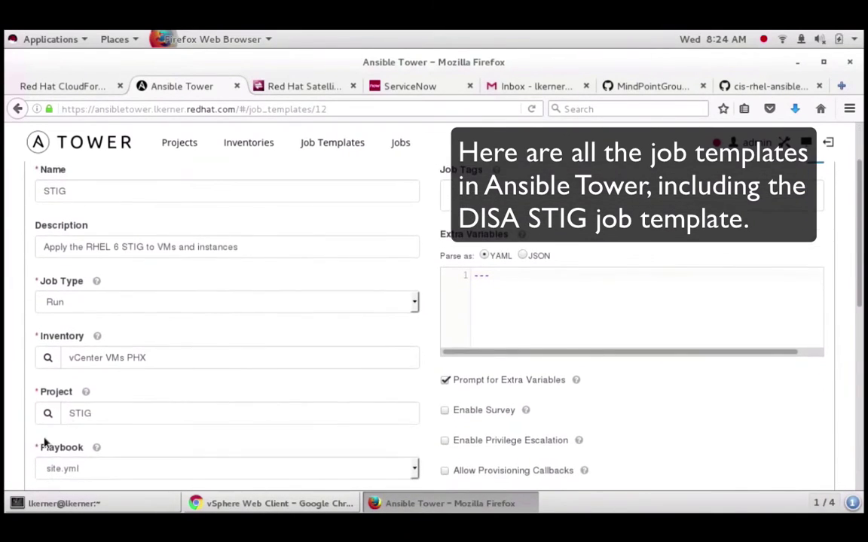
scroll(103, 451, down, 3)
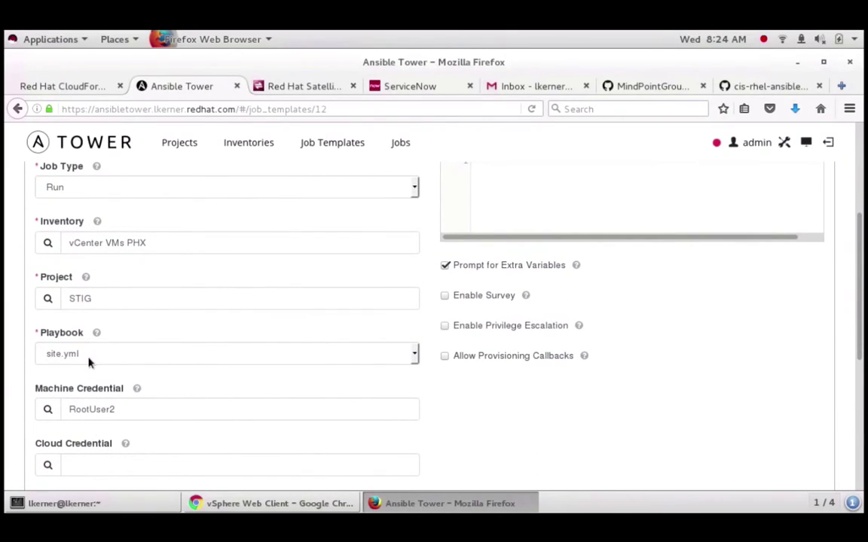
click(93, 87)
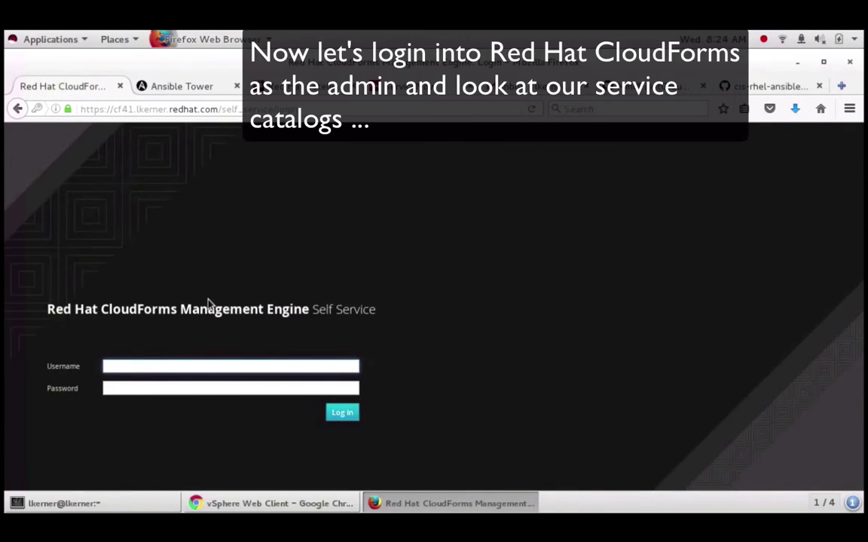
Step: Sign in to CloudForms Self Service as admin with the administrator password
text(admin)
key(Tab)
text(*********)
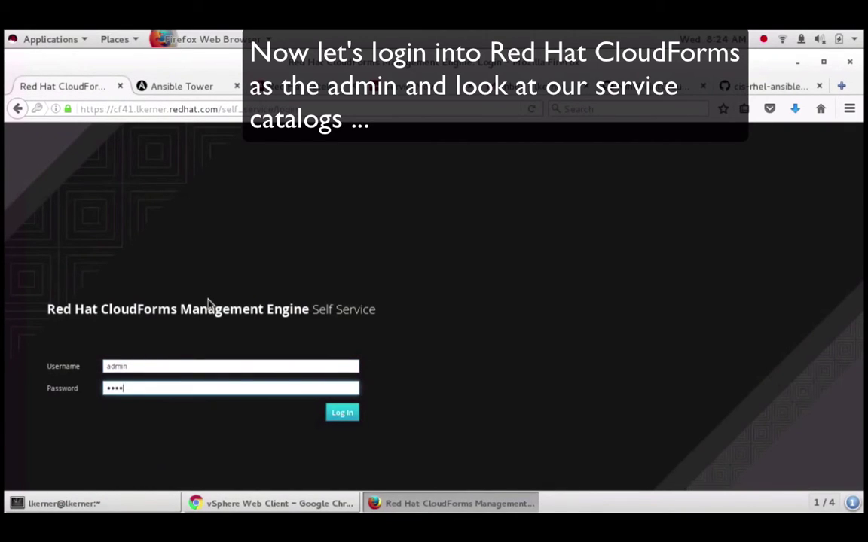
key(Return)
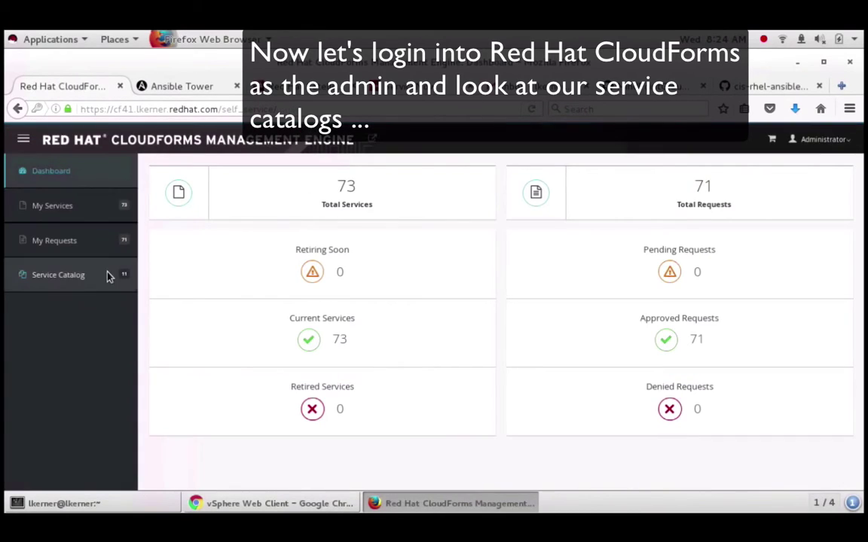
Step: Browse the Service Catalog's 11 services, including the three RHEL6 DISA STIG entries
click(108, 277)
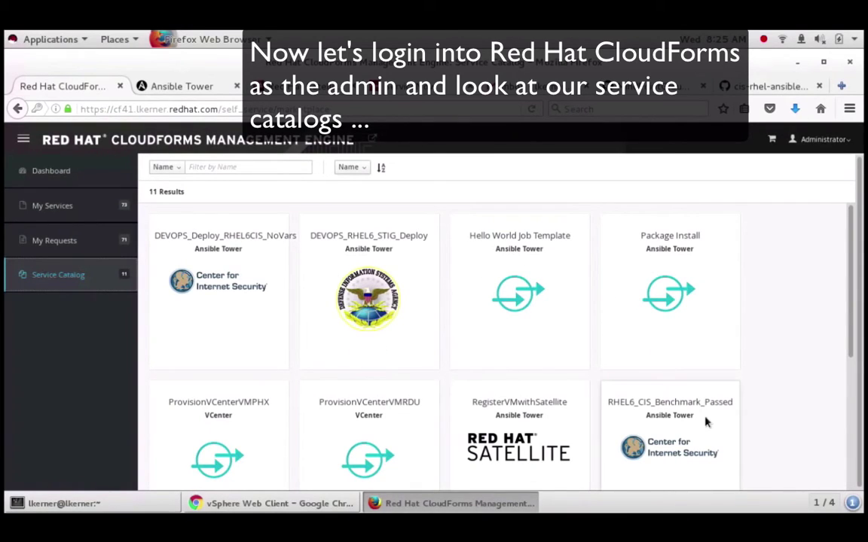
scroll(706, 423, down, 3)
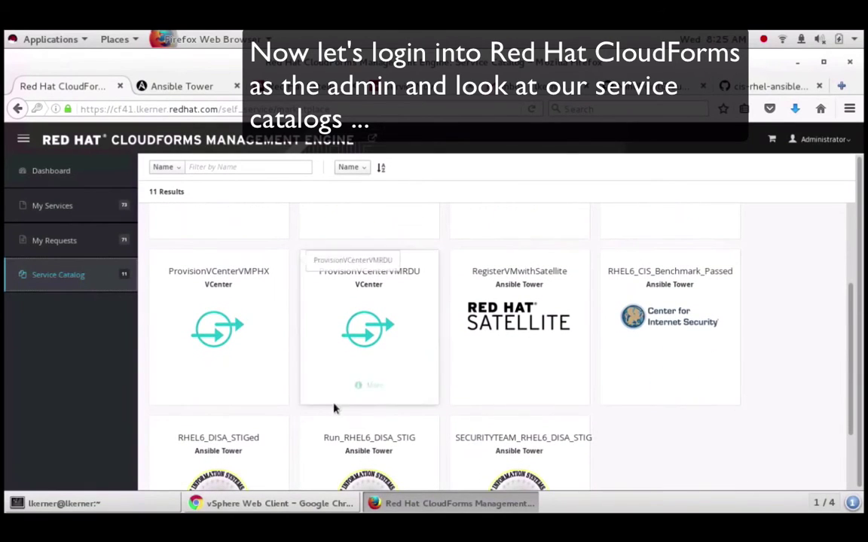
scroll(641, 409, down, 3)
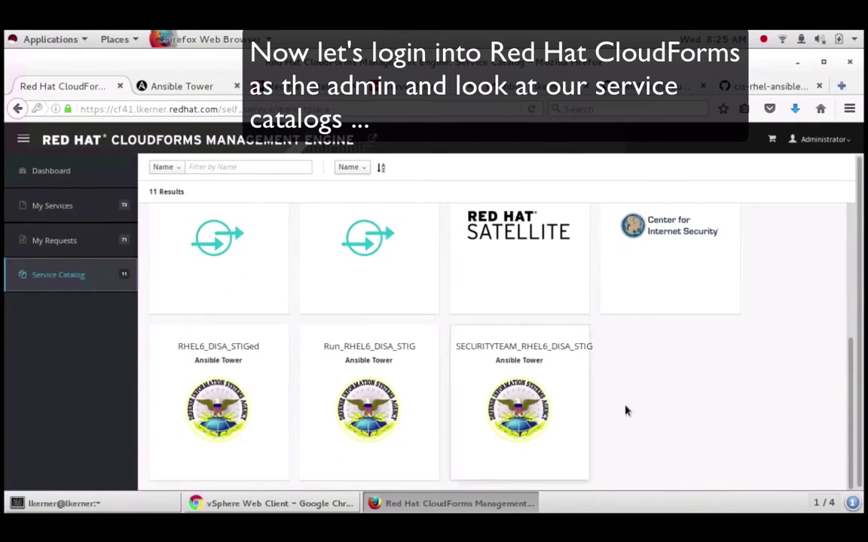
Step: Open the RHEL6_DISA_STIGed service and read its description and role variables instruction
click(209, 405)
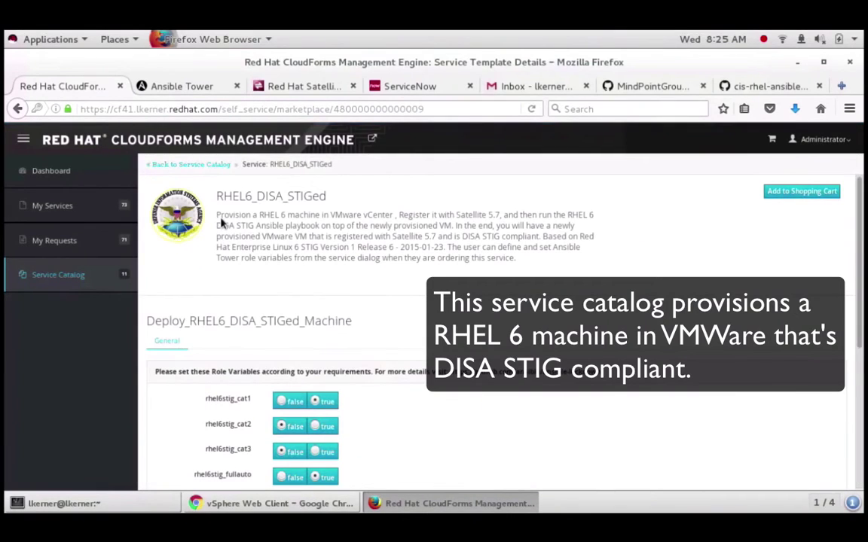
drag(218, 217, 482, 218)
click(522, 217)
drag(217, 215, 543, 264)
click(561, 279)
scroll(450, 287, down, 3)
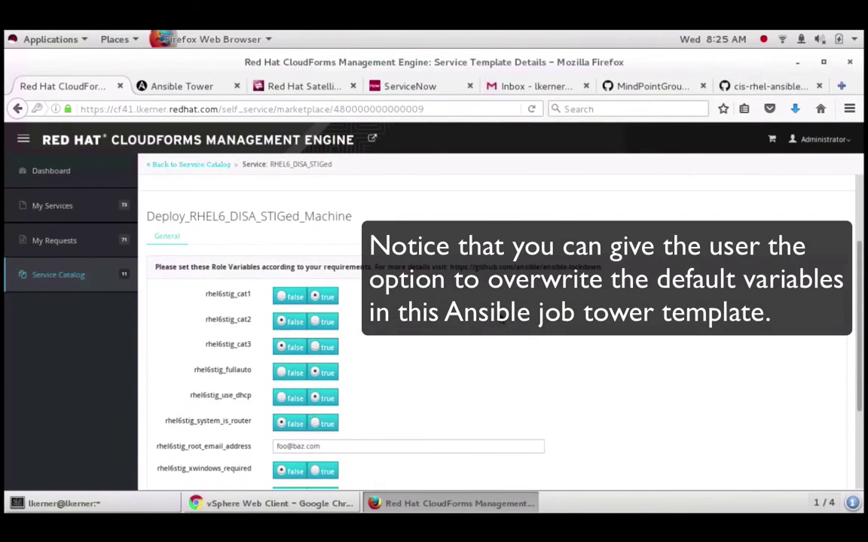
drag(157, 268, 414, 272)
click(518, 266)
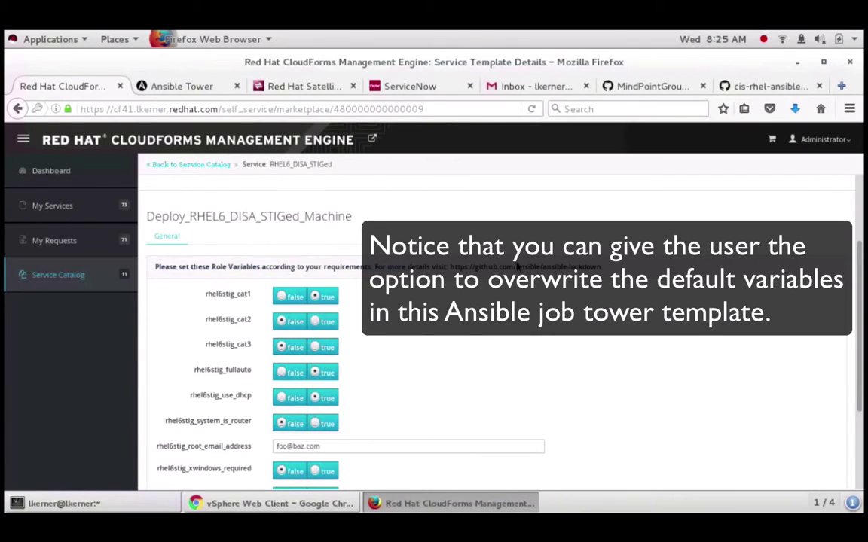
triple_click(611, 267)
click(629, 297)
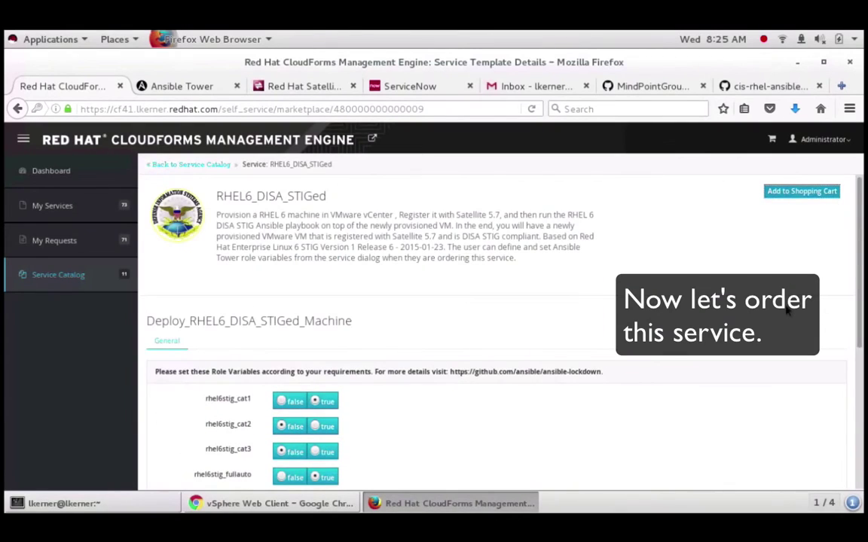
Step: Add RHEL6_DISA_STIGed to the shopping cart and order it, then refresh the vSphere inventory
click(817, 192)
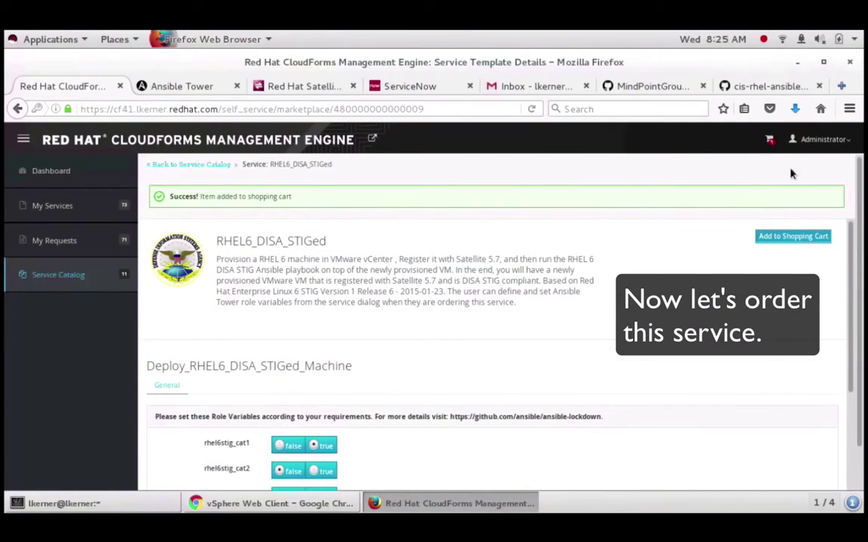
click(770, 141)
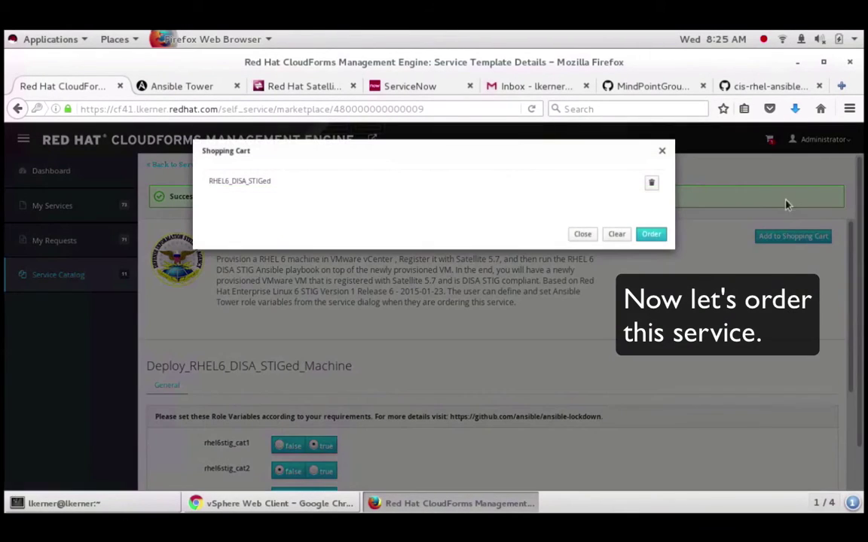
click(663, 241)
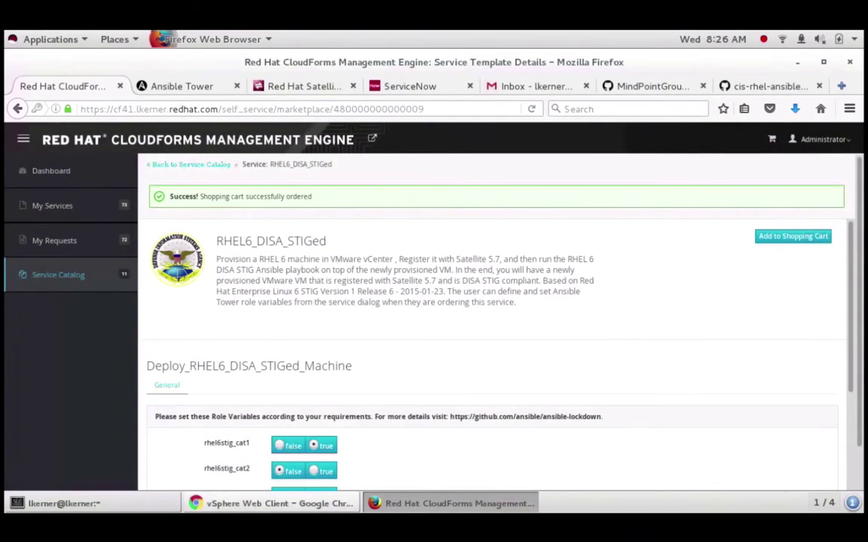
key(alt+Tab)
click(580, 110)
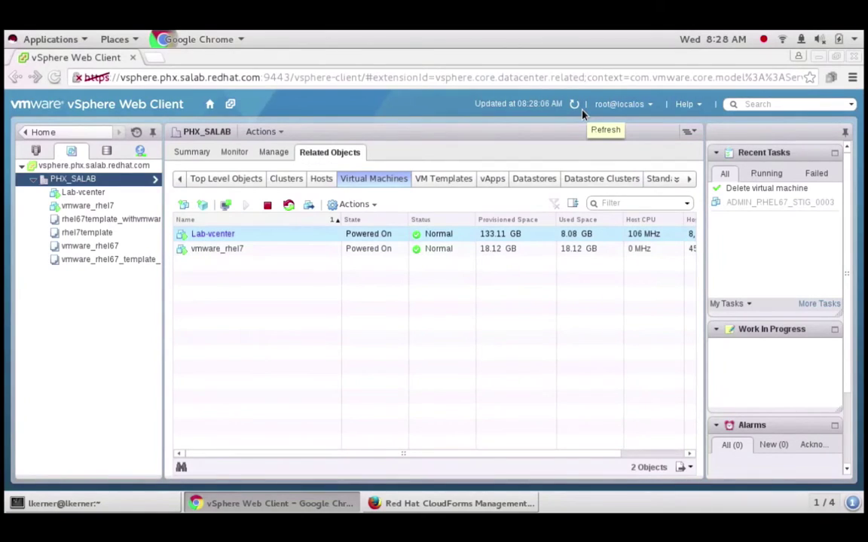
Step: Refresh vSphere to reveal the new ADMIN_PHEL67_STIG_0004 VM, then return to the CloudForms service page
click(582, 113)
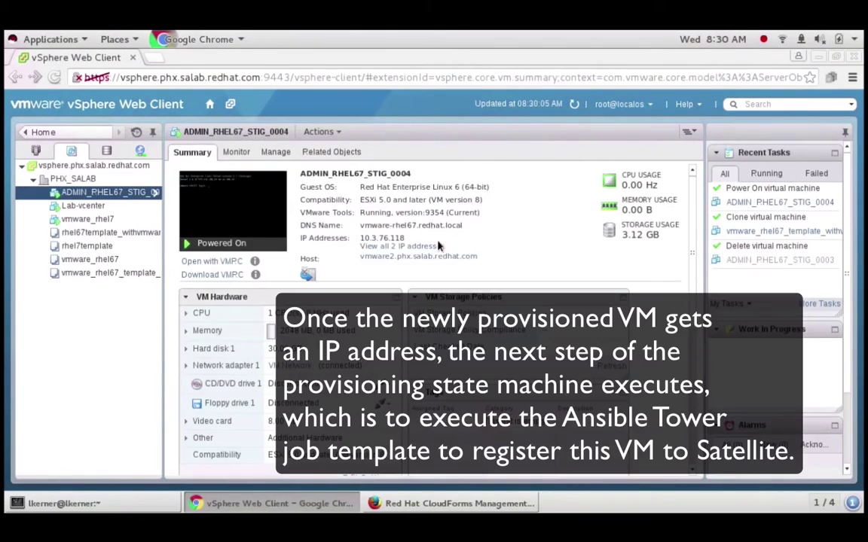
click(452, 504)
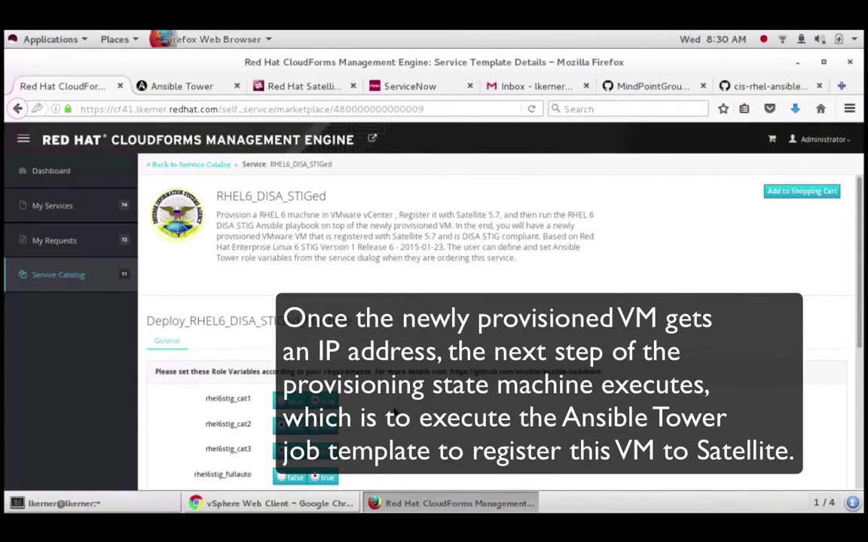
Step: Confirm RegisterSatellite57 job 204 succeeded and view vmware-rhel67.redhat.local's Satellite system details
key(ctrl+Tab)
click(406, 148)
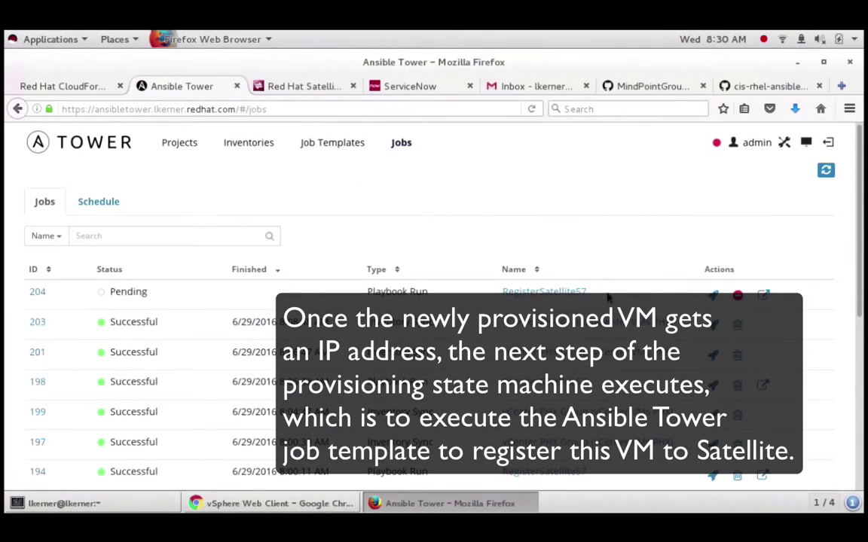
drag(607, 298, 506, 265)
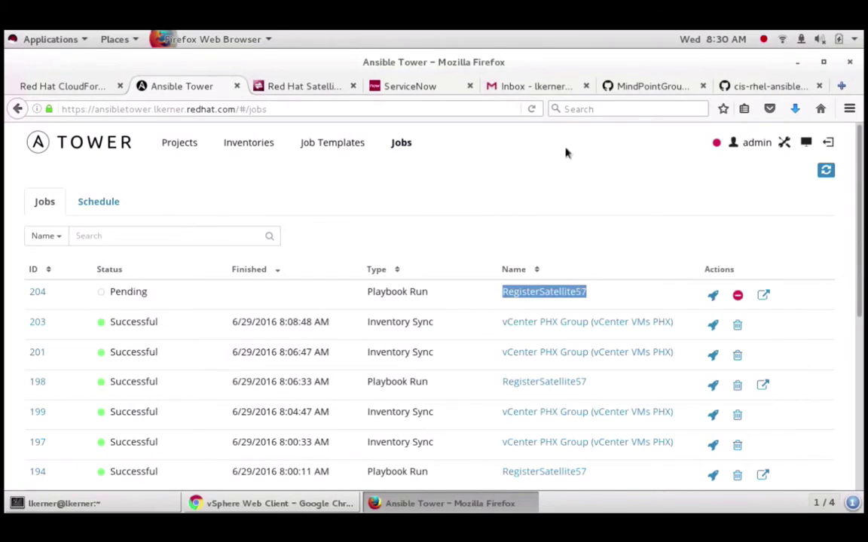
click(564, 169)
drag(160, 298, 120, 296)
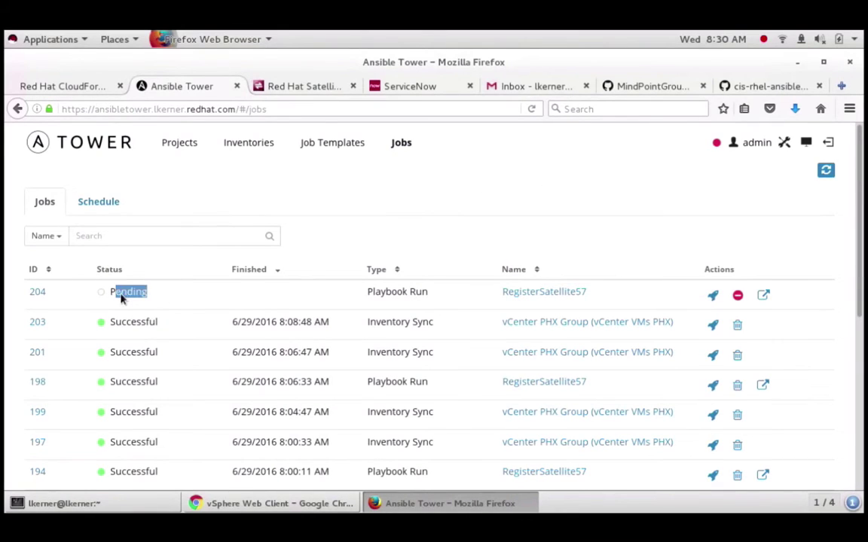
click(264, 174)
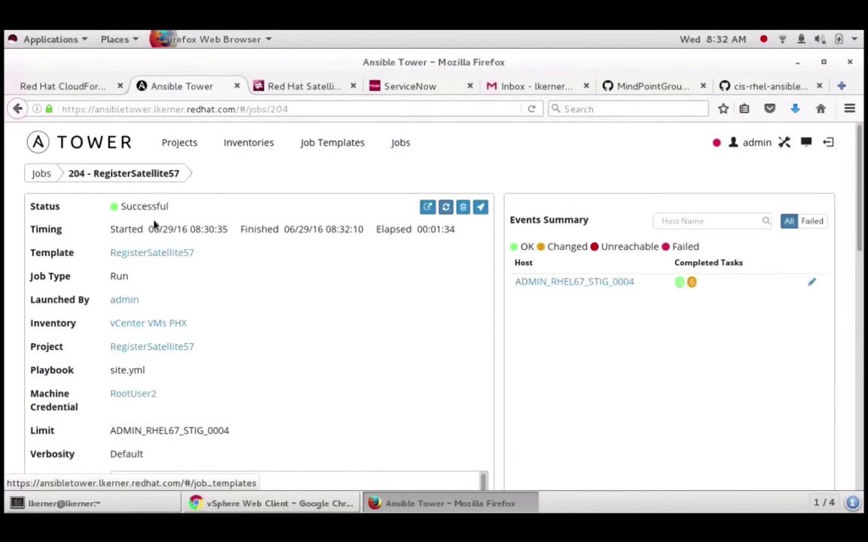
drag(179, 210, 101, 213)
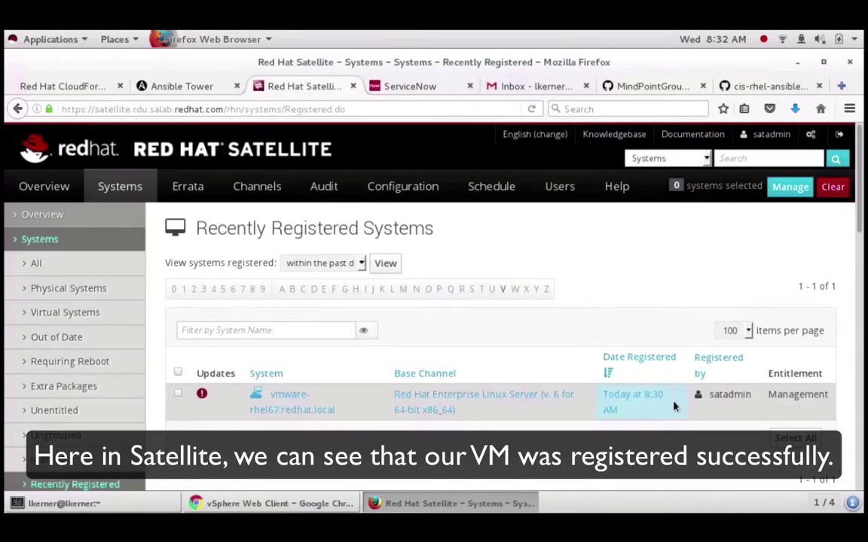
click(291, 407)
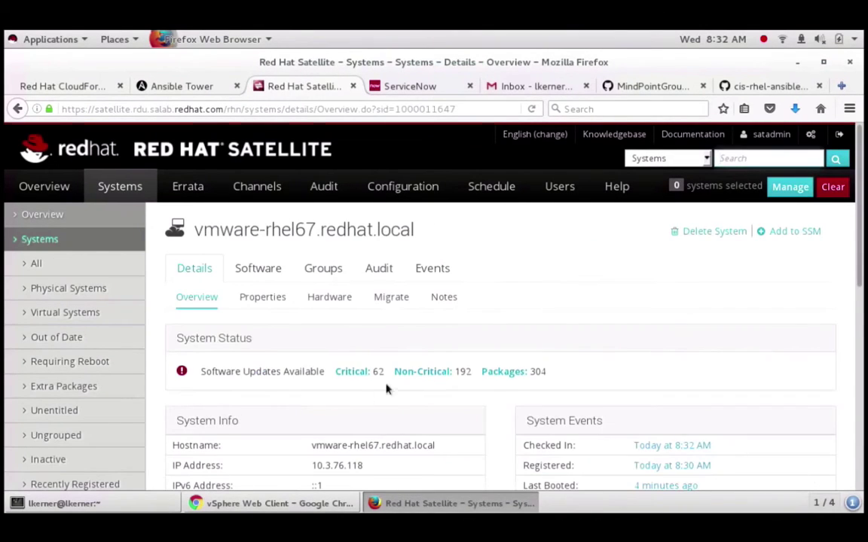
scroll(386, 390, down, 3)
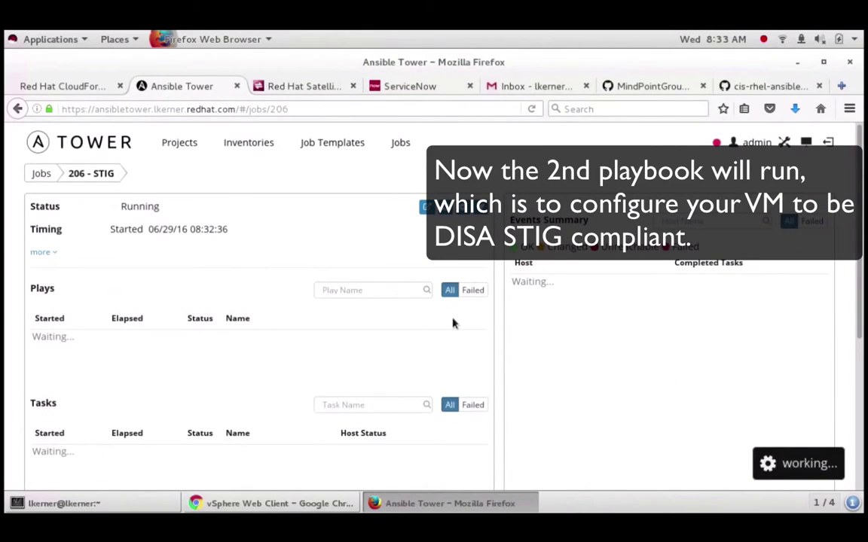
Step: Expand job 206's details: inventory vCenter VMs PHX, limit ADMIN_RHEL67_STIG_0004, and CloudForms extra variables
click(42, 252)
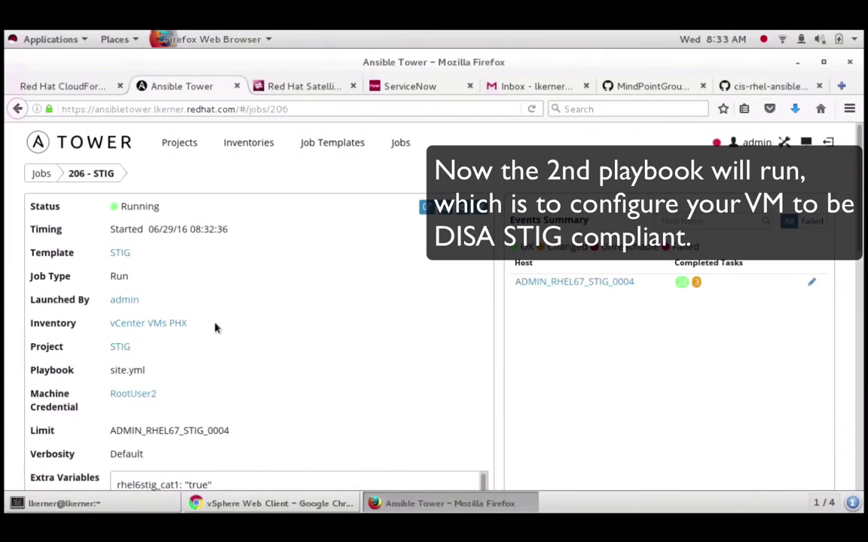
drag(215, 327, 31, 335)
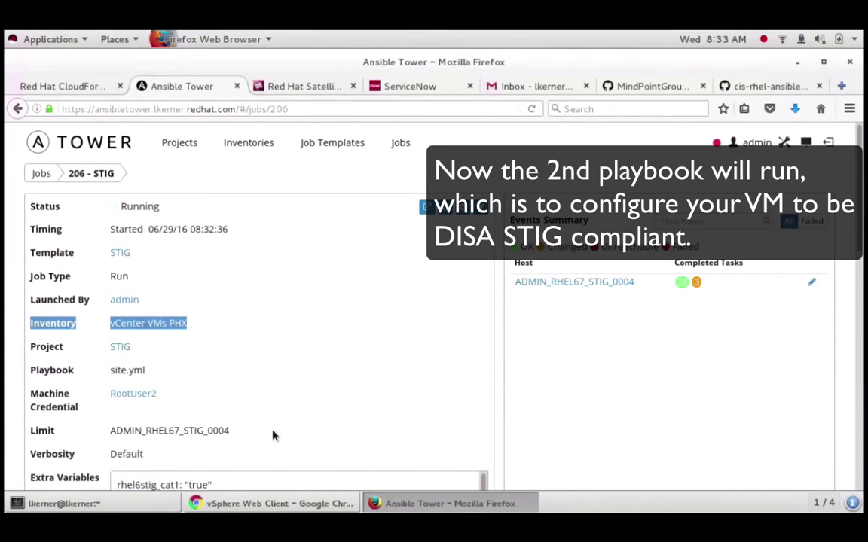
drag(274, 436, 33, 436)
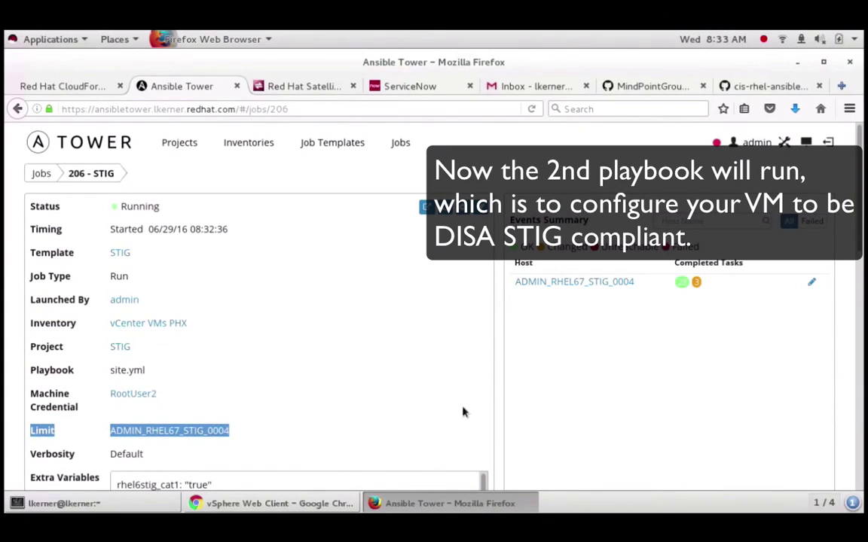
scroll(462, 411, down, 3)
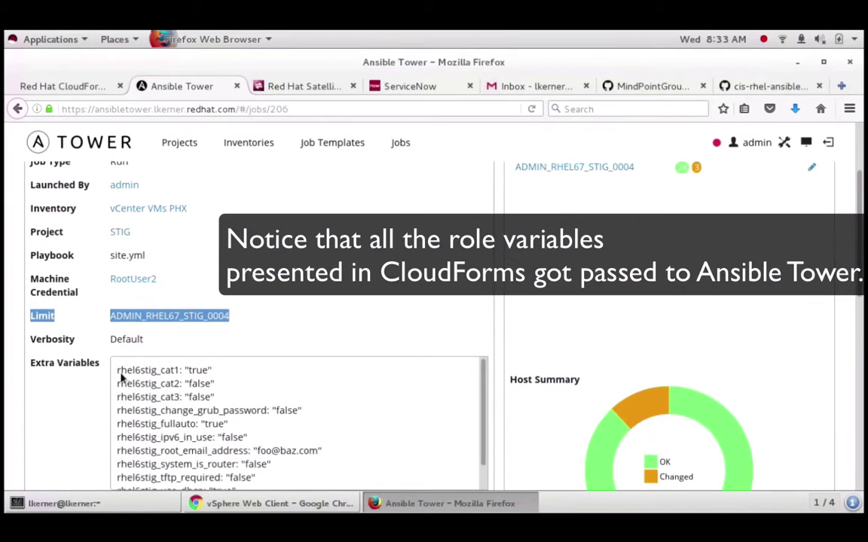
drag(116, 370, 281, 364)
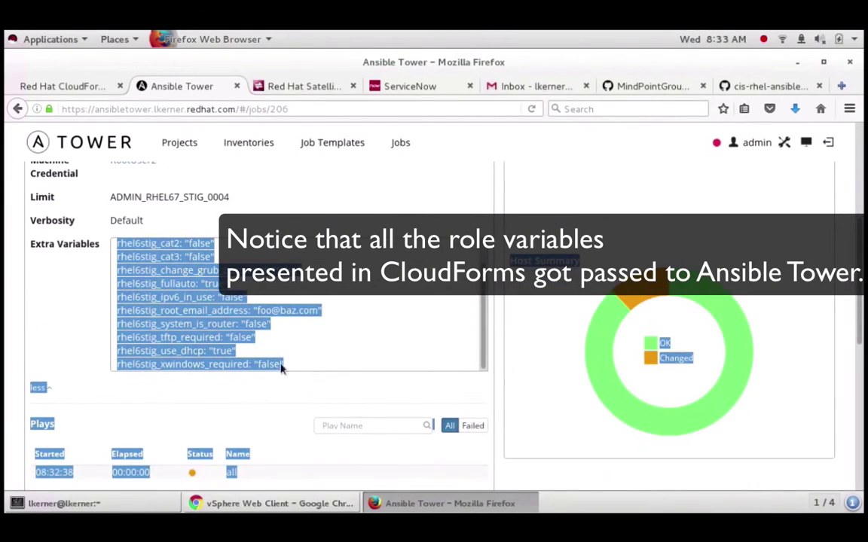
click(292, 330)
scroll(343, 347, up, 2)
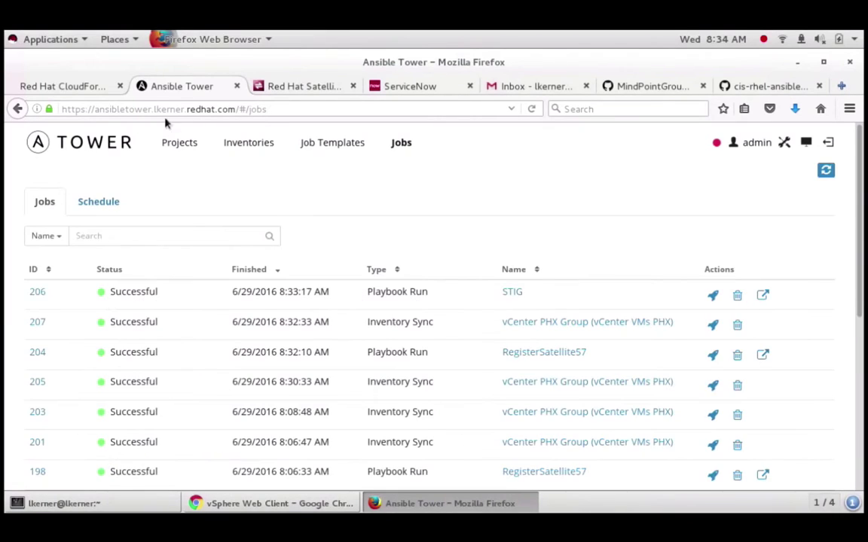
Step: Sign out of CloudForms Self Service as the administrator
click(62, 86)
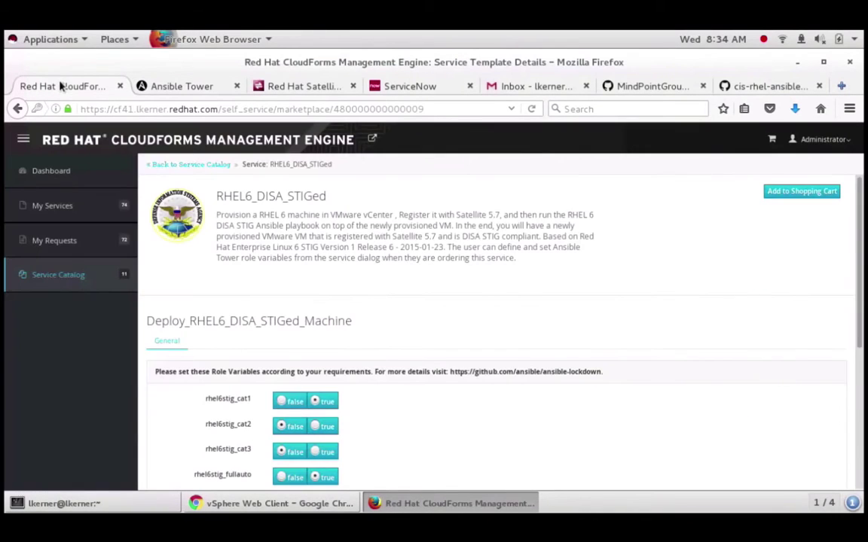
click(823, 139)
click(816, 181)
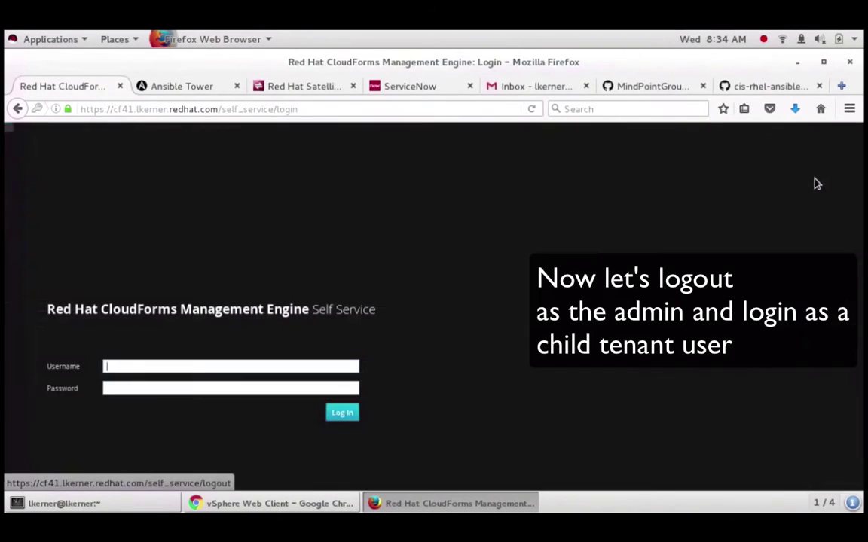
Step: Log in as the child-tenant user with their username and password
text(pete)
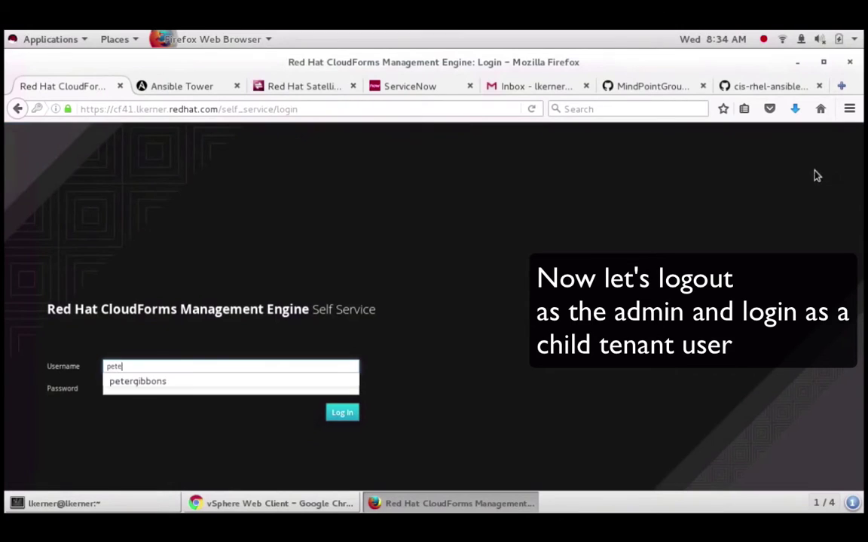
text(rgibbons)
key(Tab)
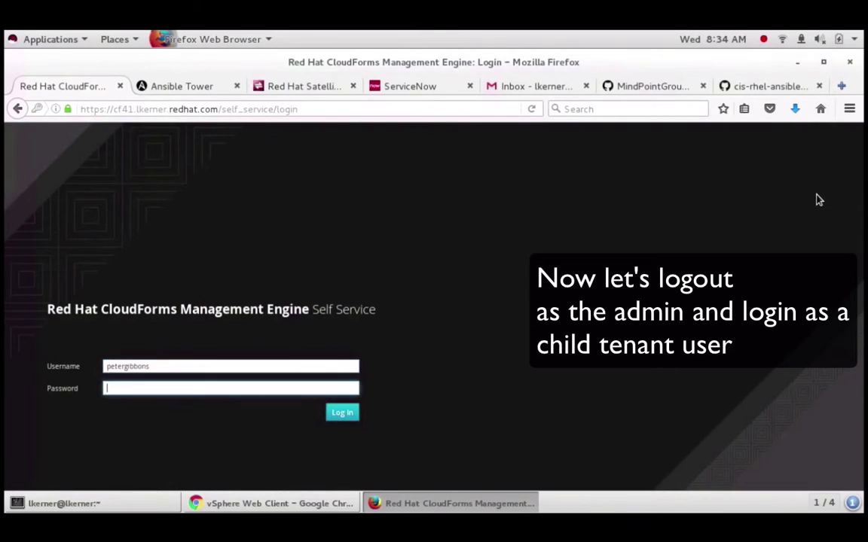
text(••••••)
key(Return)
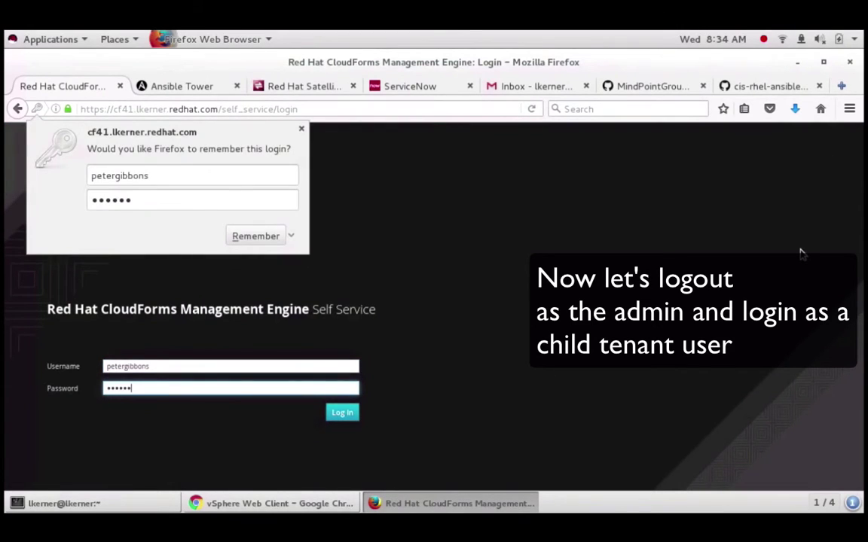
click(302, 129)
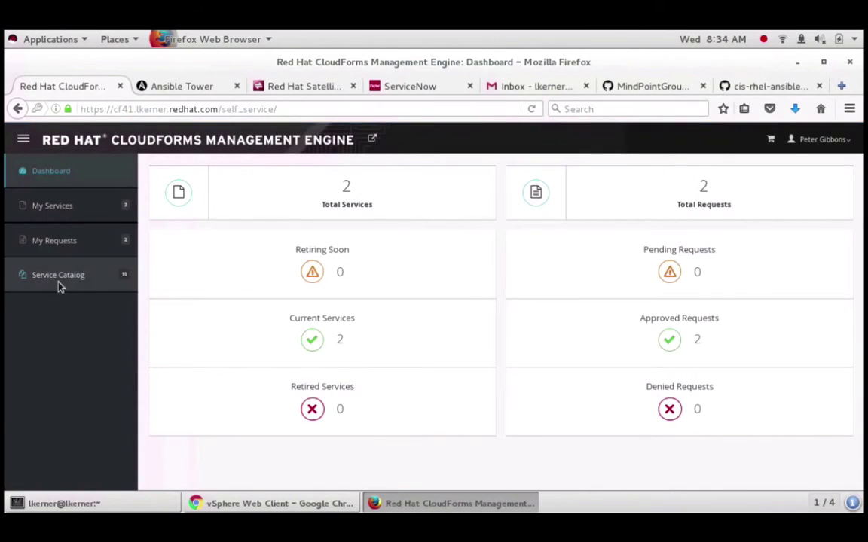
Step: Open the tenant's Service Catalog and review DEVOPS_Deploy_RHEL6CIS_NoVars's title and description
click(58, 275)
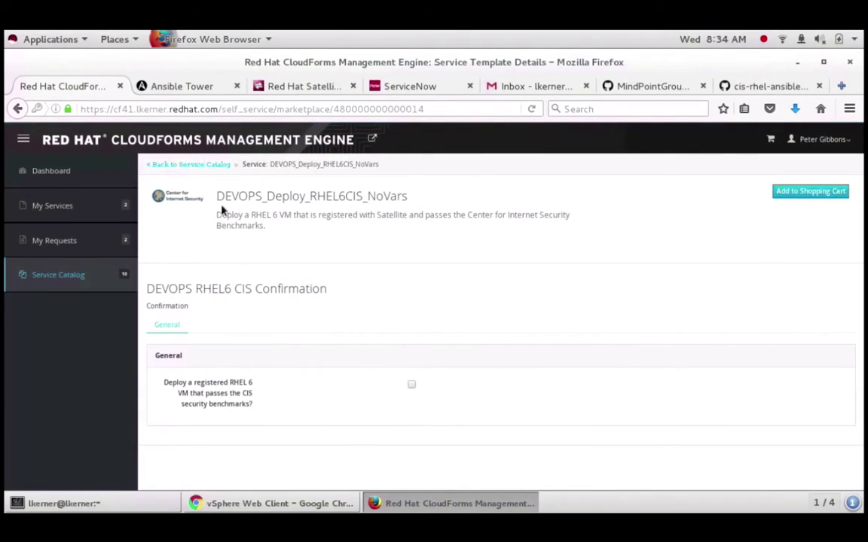
drag(247, 205, 421, 207)
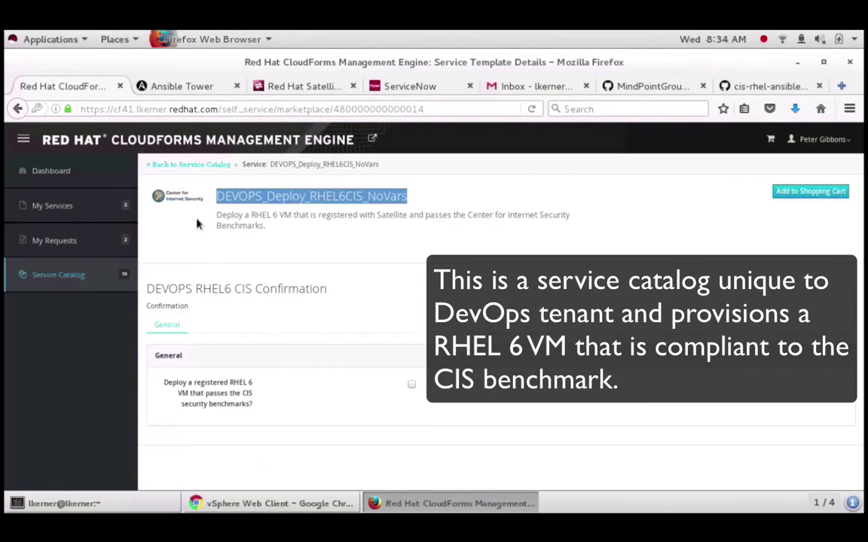
drag(223, 221, 222, 220)
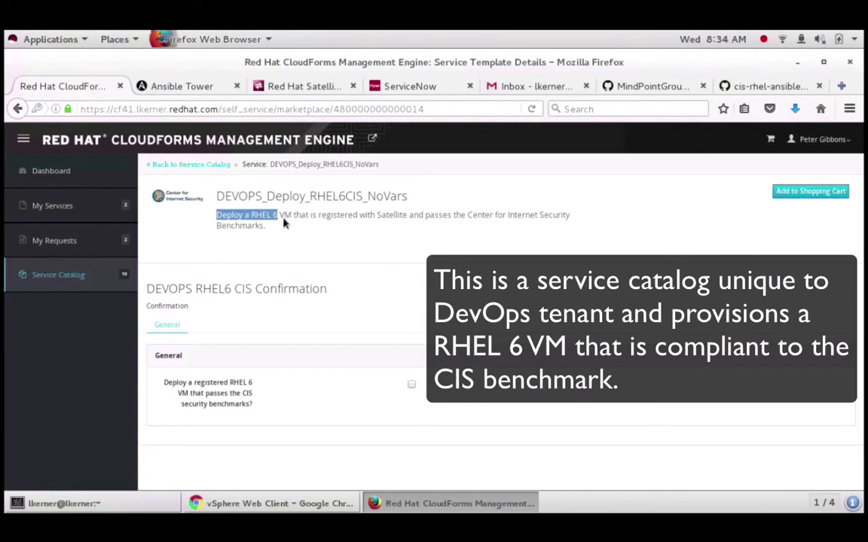
drag(284, 220, 583, 235)
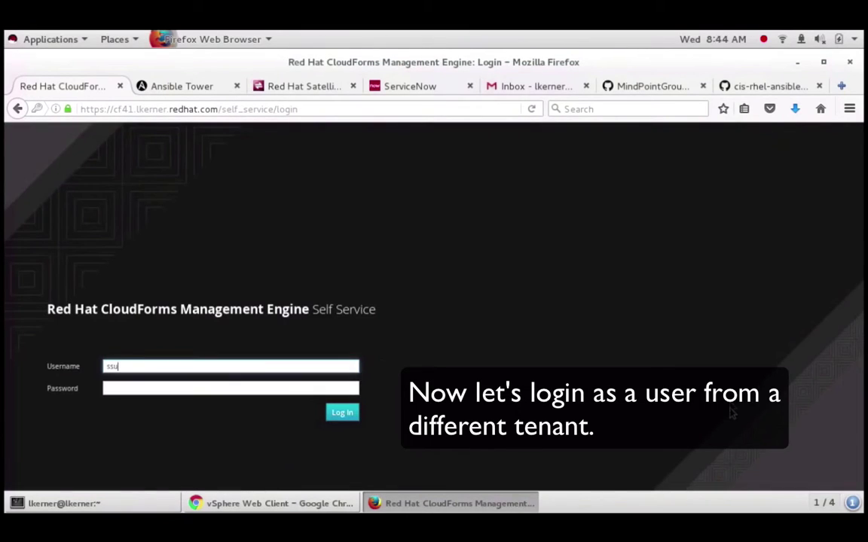
Step: Log in as the other tenant's user, choosing the saved username and entering the password
key(BackSpace)
key(BackSpace)
key(Down)
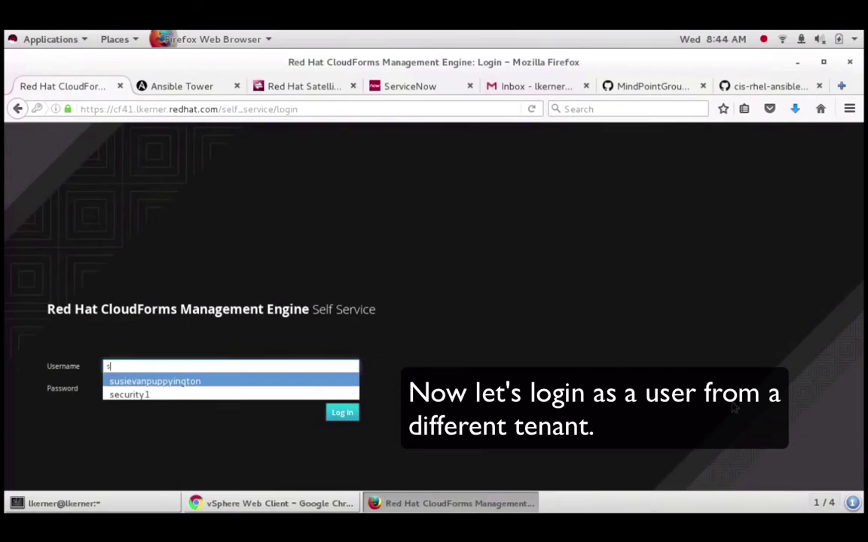
key(Return)
key(Tab)
text(******)
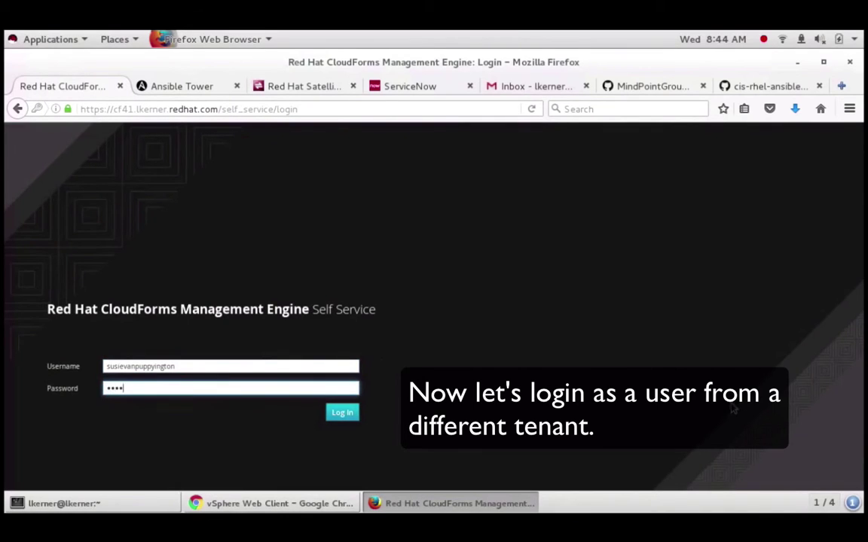
key(Return)
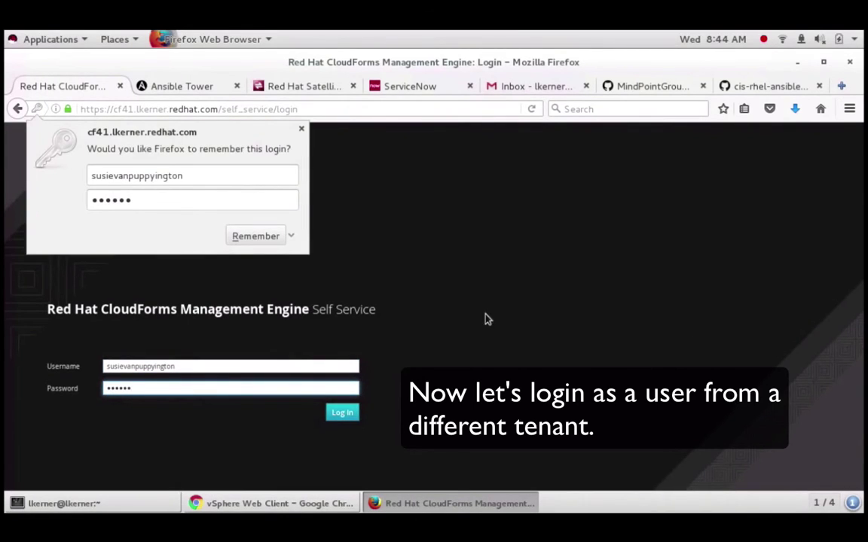
click(301, 129)
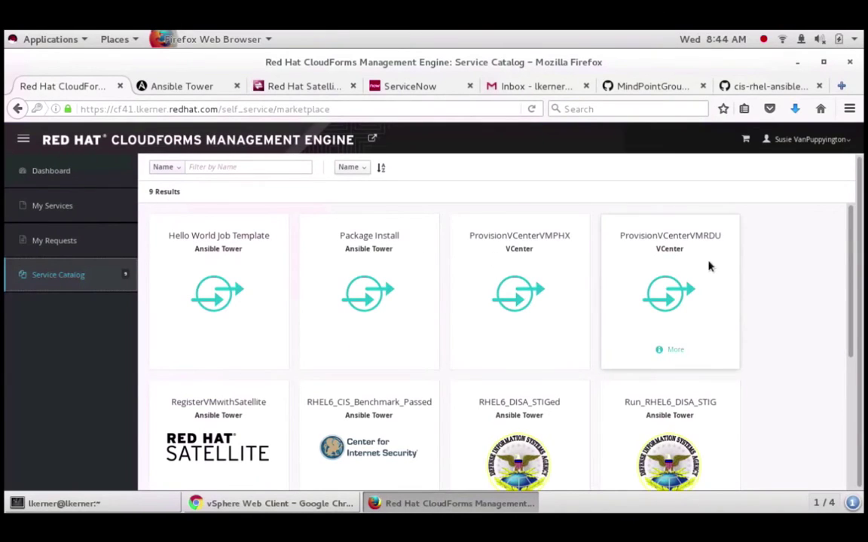
Step: Scroll through the 9-item catalog down to SECURITYTEAM_RHEL6_DISA_STIG
scroll(708, 265, down, 2)
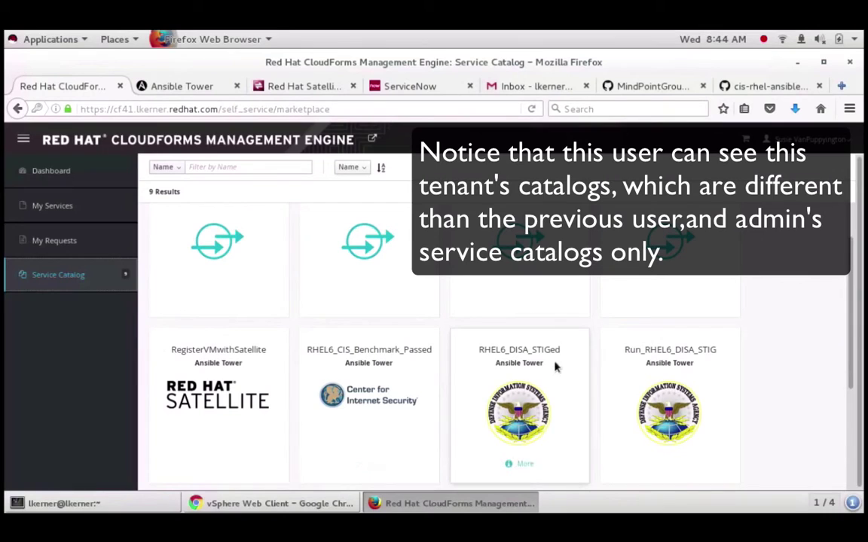
scroll(710, 378, down, 4)
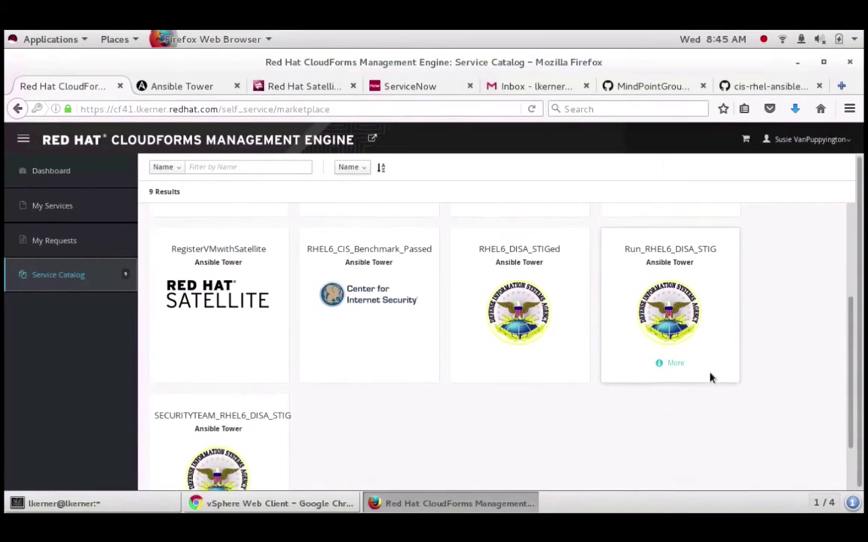
scroll(249, 408, down, 2)
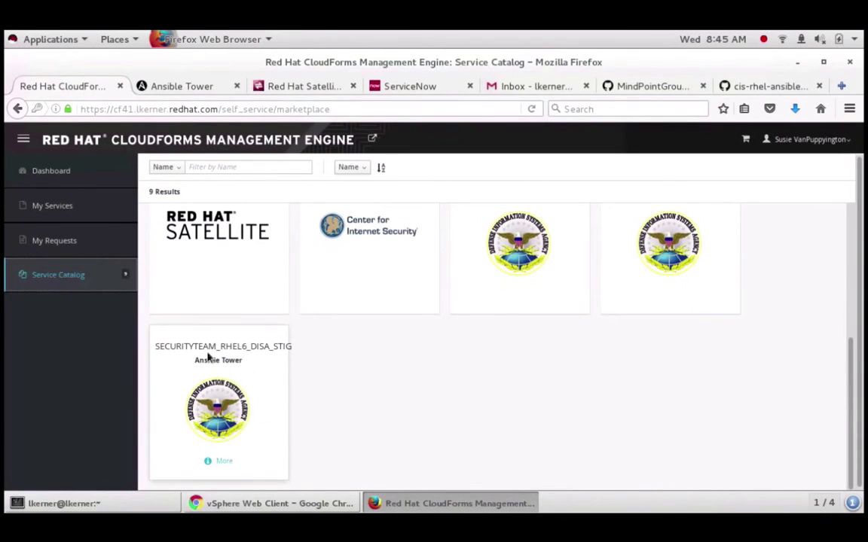
drag(140, 351, 202, 363)
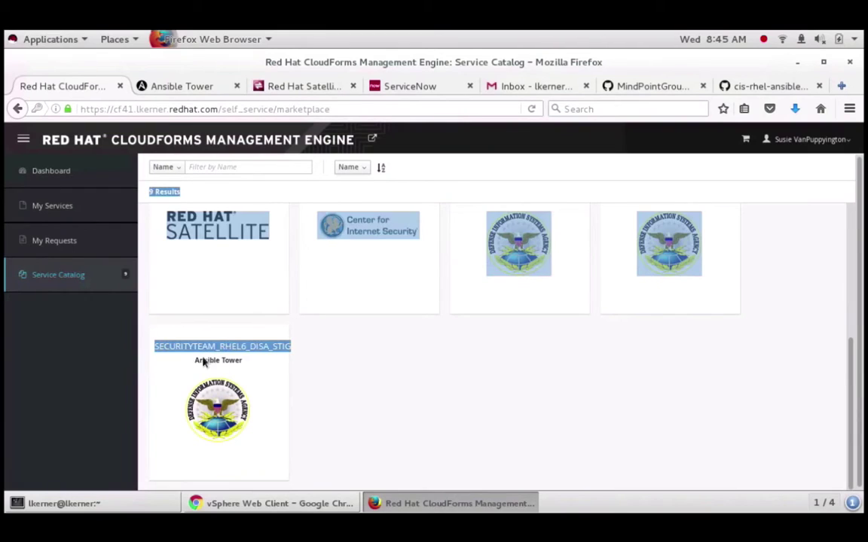
click(326, 355)
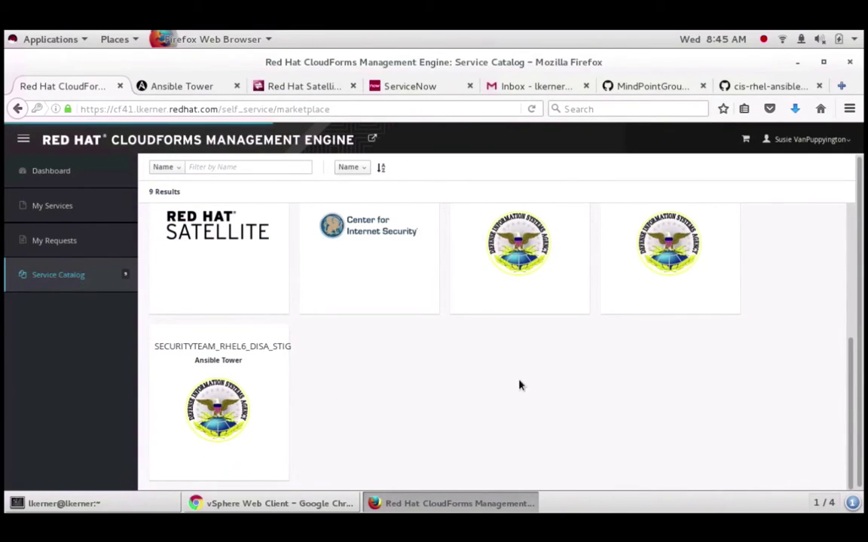
Step: Review SECURITYTEAM_RHEL6_DISA_STIG's description and its rhel6stig_cat1, rhel6stig_ipv6_in_use and rhel6stig_tftp_required variables
drag(211, 224, 349, 225)
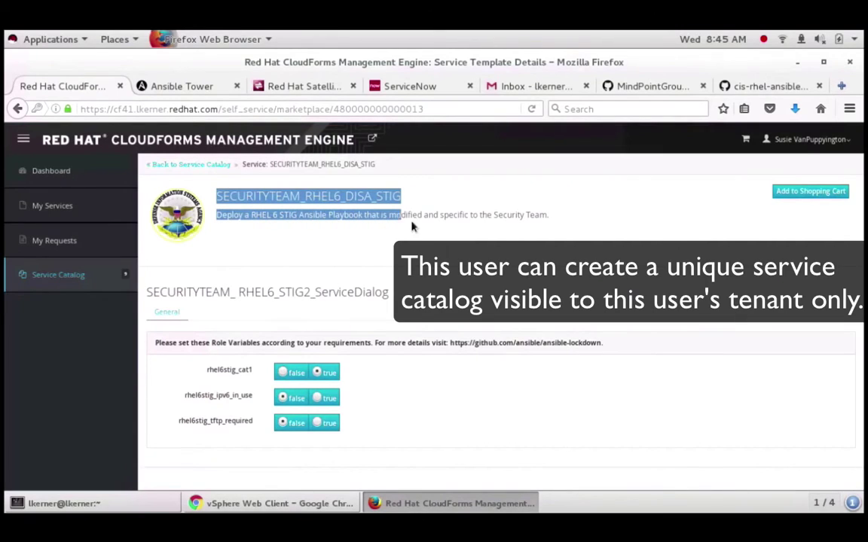
drag(412, 226, 599, 239)
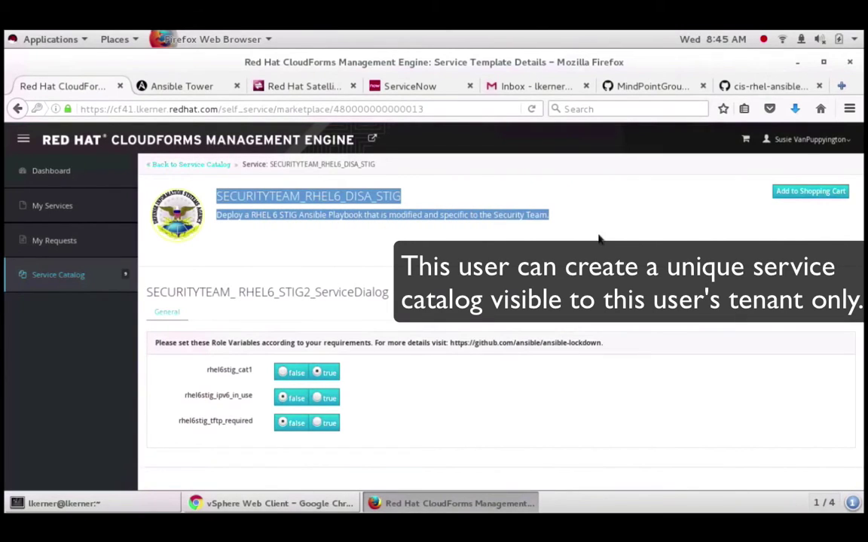
click(599, 238)
double_click(233, 372)
click(237, 374)
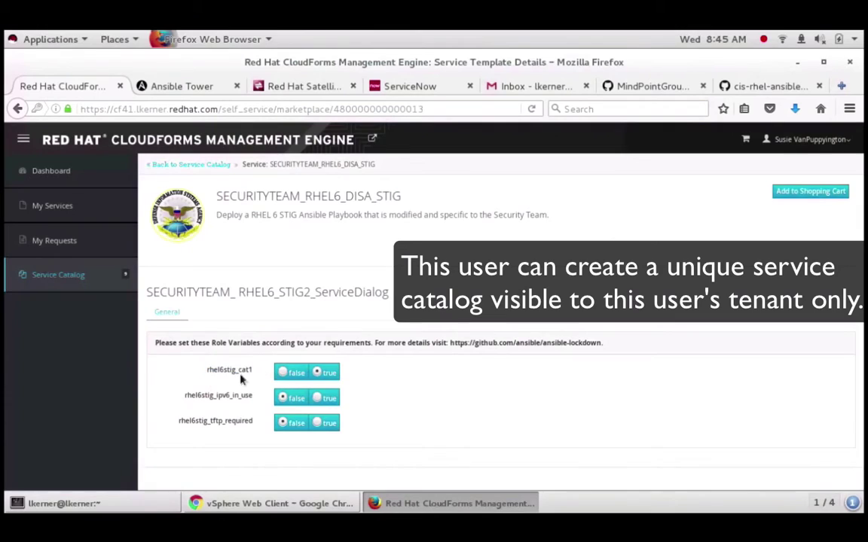
double_click(238, 395)
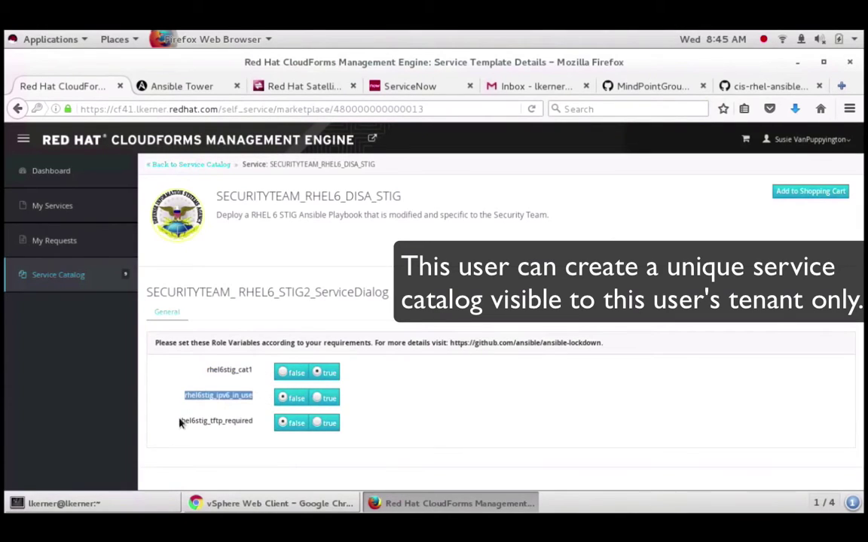
drag(181, 424, 266, 430)
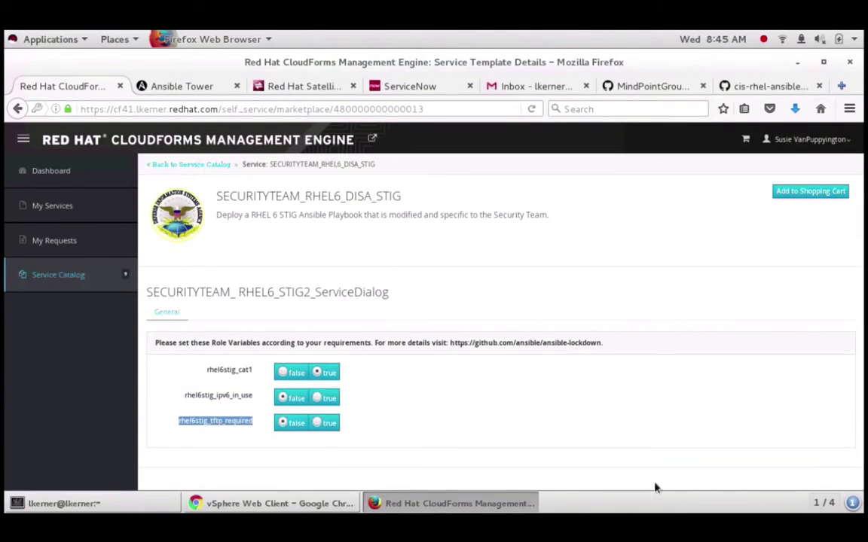
click(728, 436)
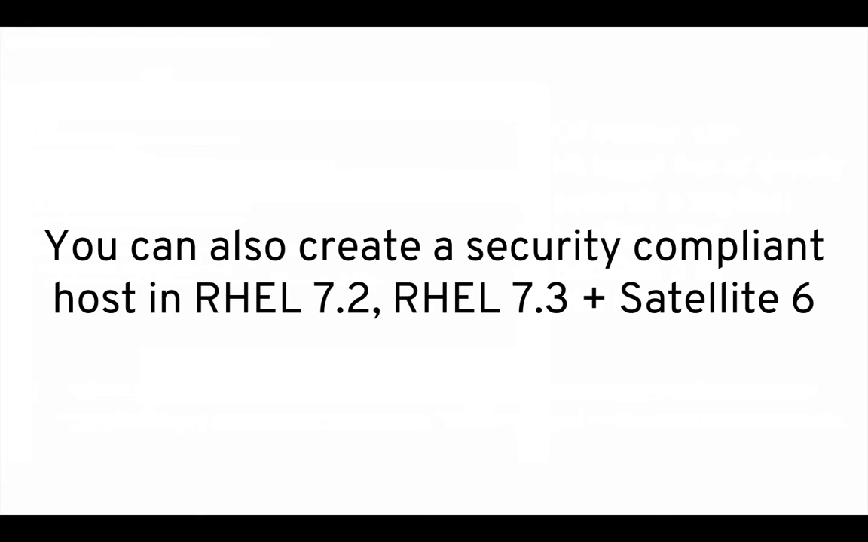
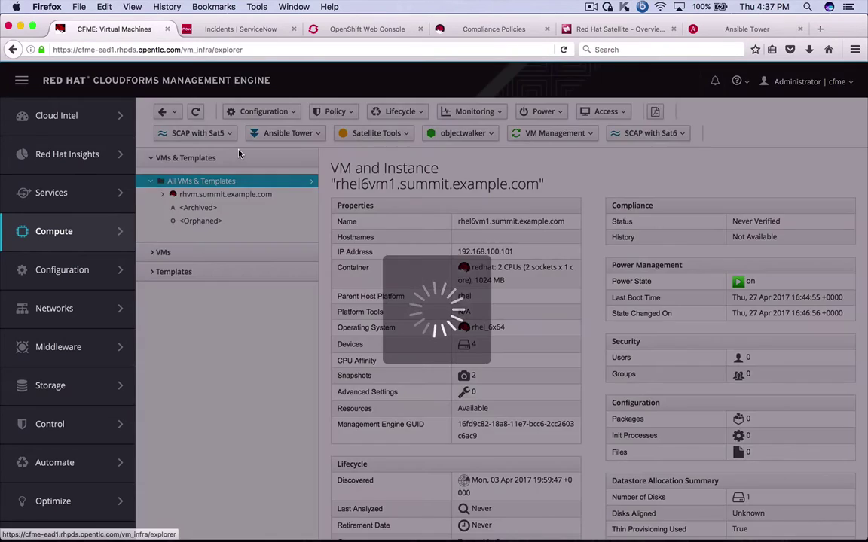
Step: Run a Satellite 5 OpenSCAP scan of rhel6vm1 with the corebaseos profile and open the newest result
click(486, 184)
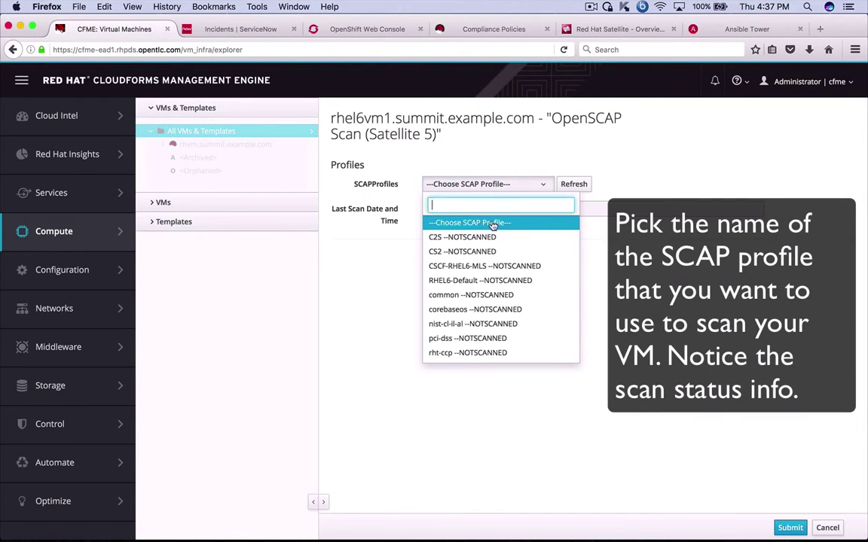
click(538, 308)
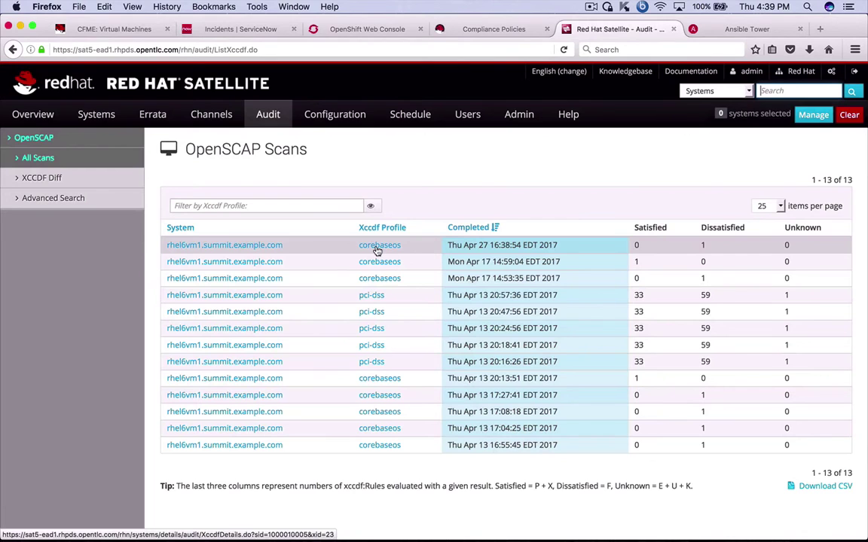
click(377, 246)
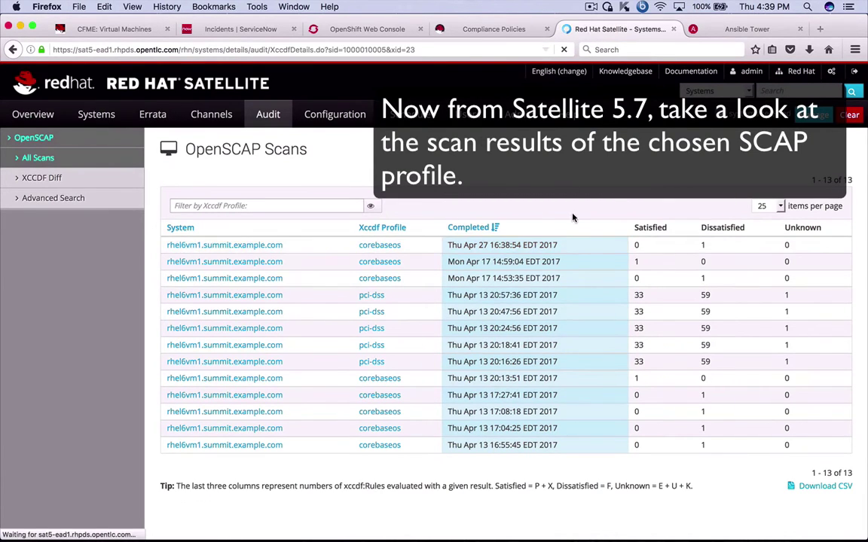
Step: Review the XCCDF rule results showing package_aide_installed failing, then return to CloudForms
scroll(574, 219, down, 3)
scroll(574, 219, down, 2)
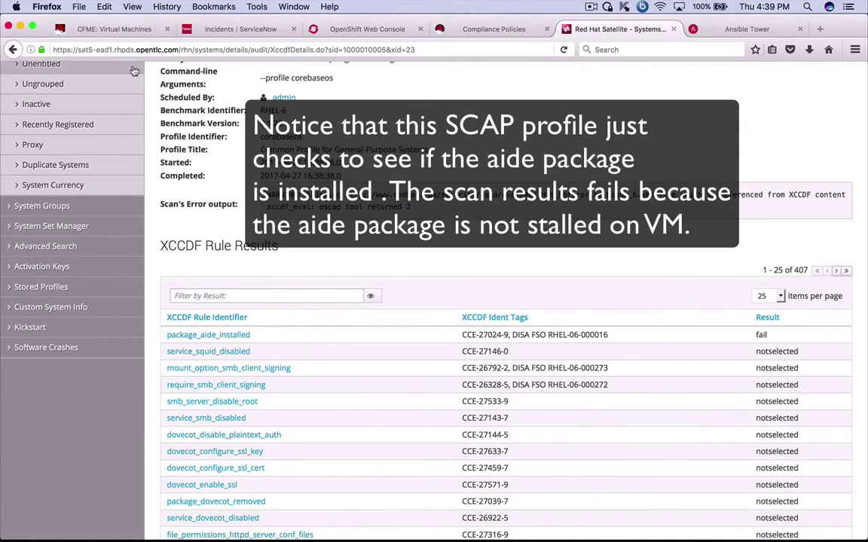
click(105, 28)
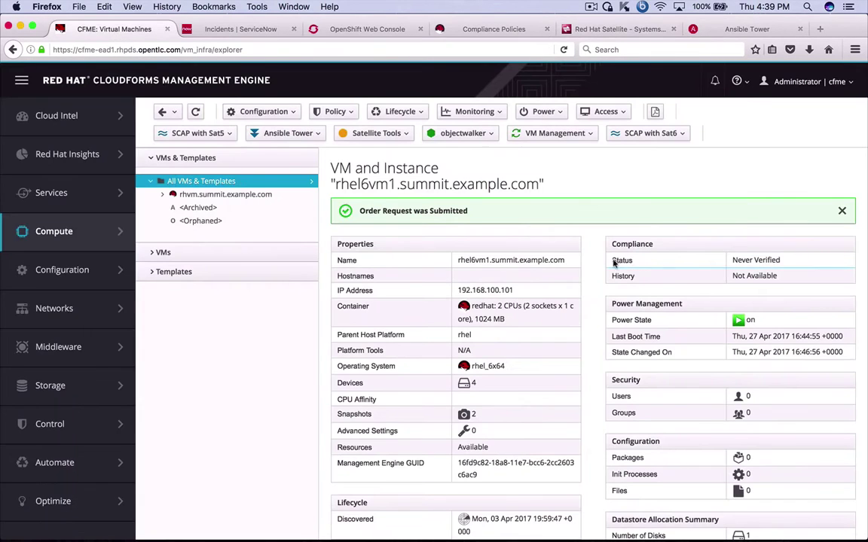
Step: Refresh rhel6vm1's details and check its scap_noncompliant: corebaseos tag
click(195, 112)
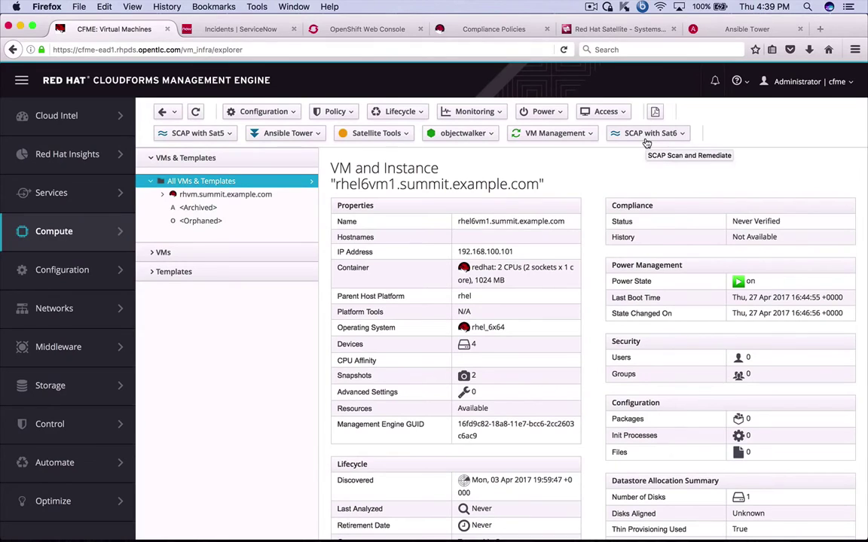
scroll(636, 279, down, 10)
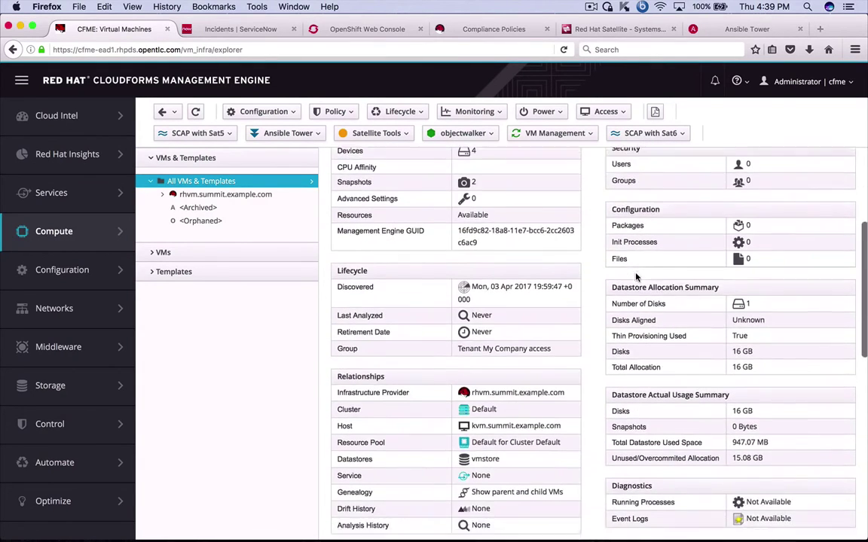
scroll(636, 279, down, 1)
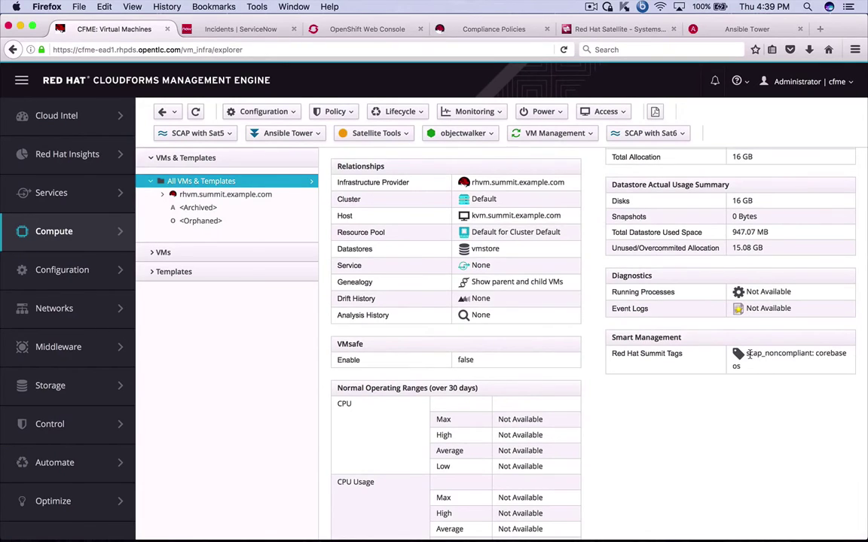
drag(746, 353, 761, 367)
click(758, 413)
Step: Find the servicenow_incident_number custom attribute and select its value INC0010036
scroll(788, 394, down, 5)
scroll(789, 394, down, 3)
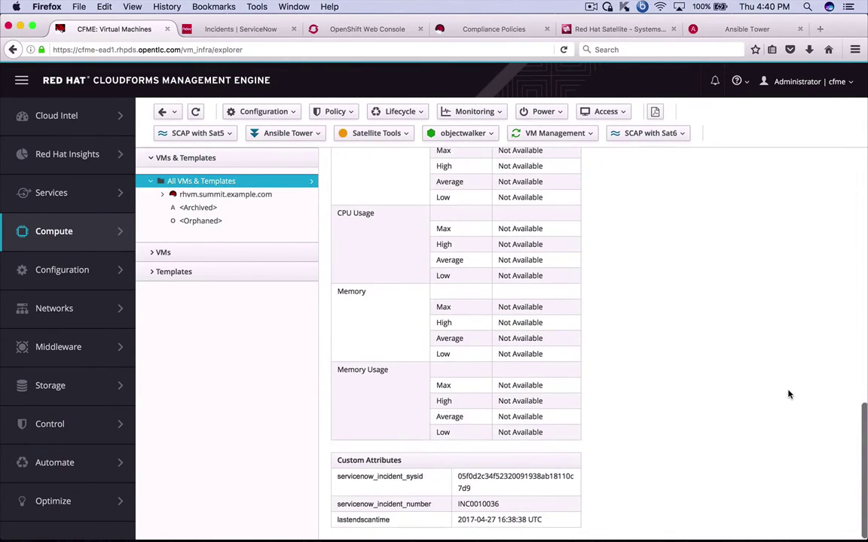
scroll(513, 466, up, 1)
scroll(452, 490, down, 1)
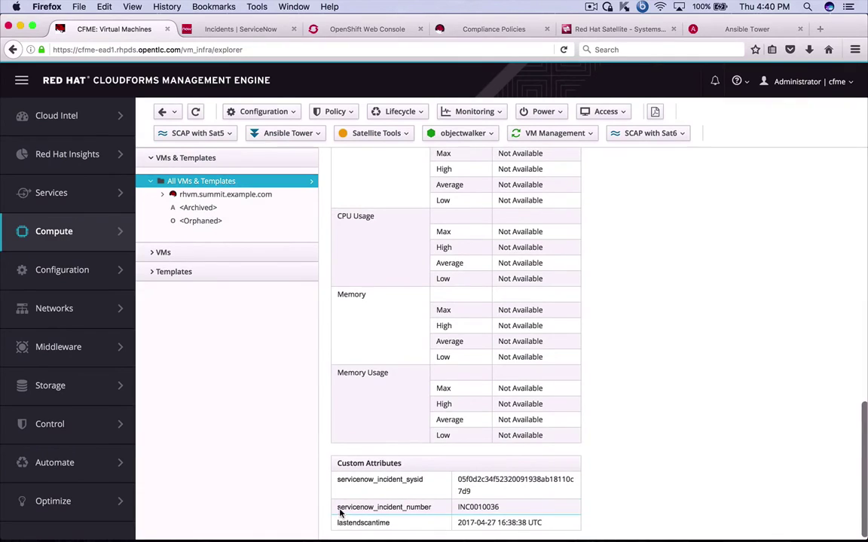
drag(340, 512, 506, 508)
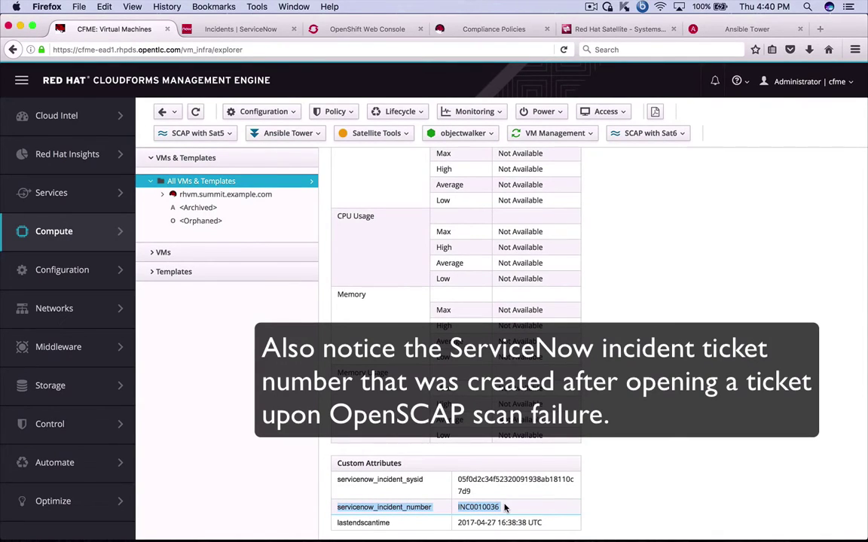
double_click(497, 509)
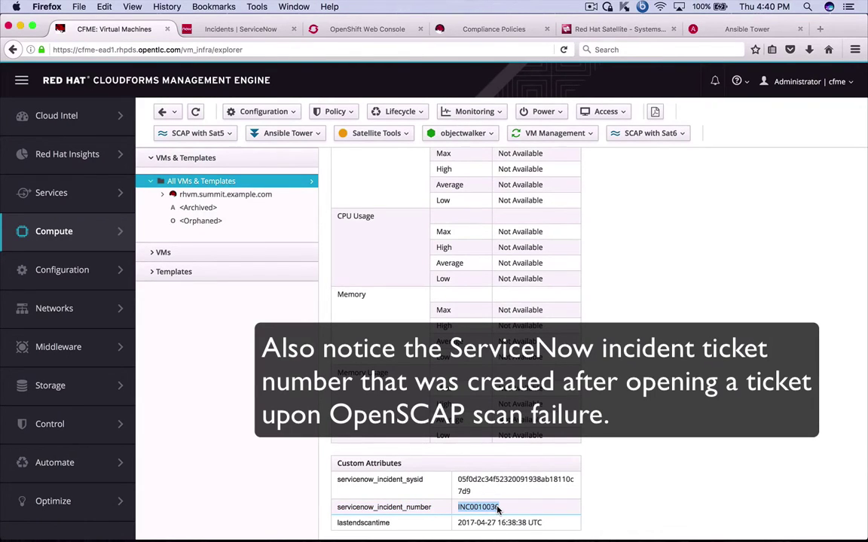
key(ctrl+Tab)
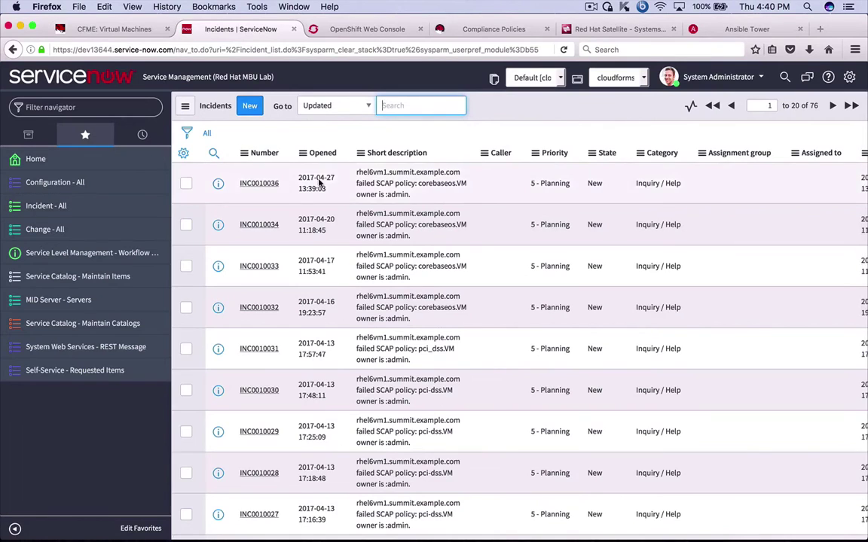
Step: Open incident INC0010036 and highlight rhel6vm1 in its description
drag(299, 177, 325, 190)
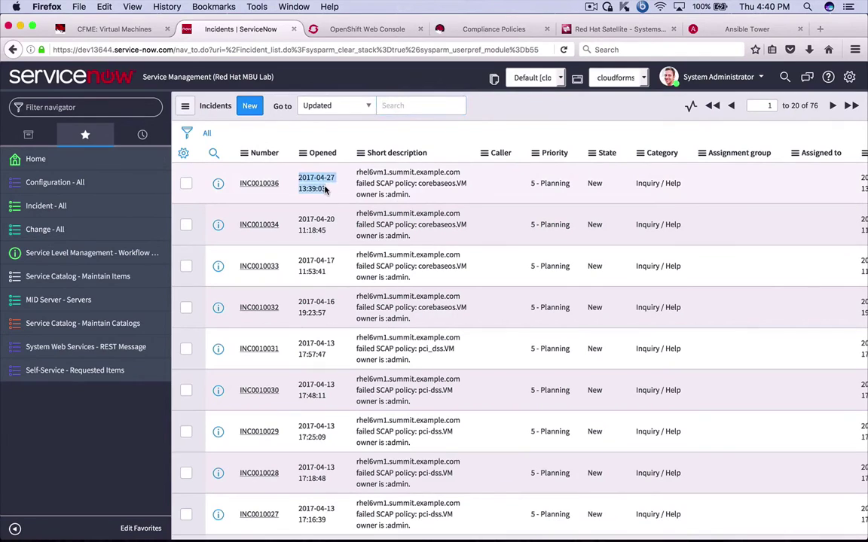
click(257, 186)
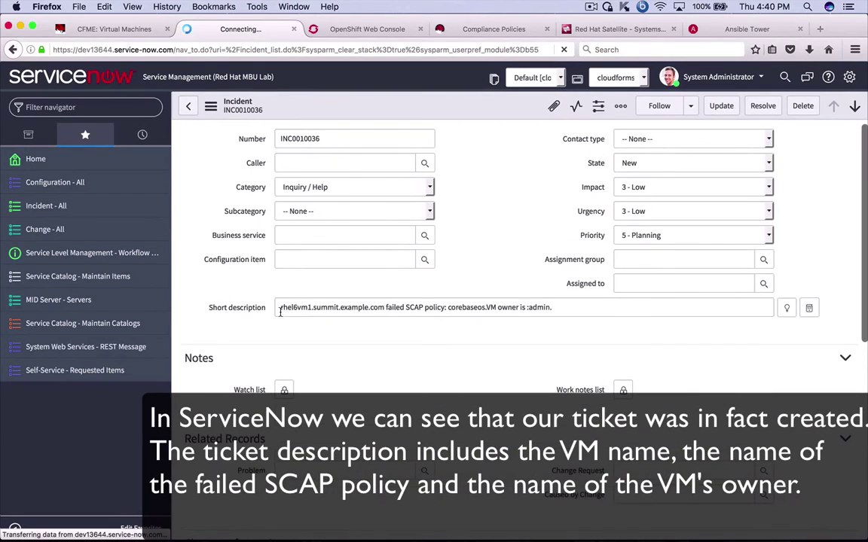
drag(284, 309, 361, 309)
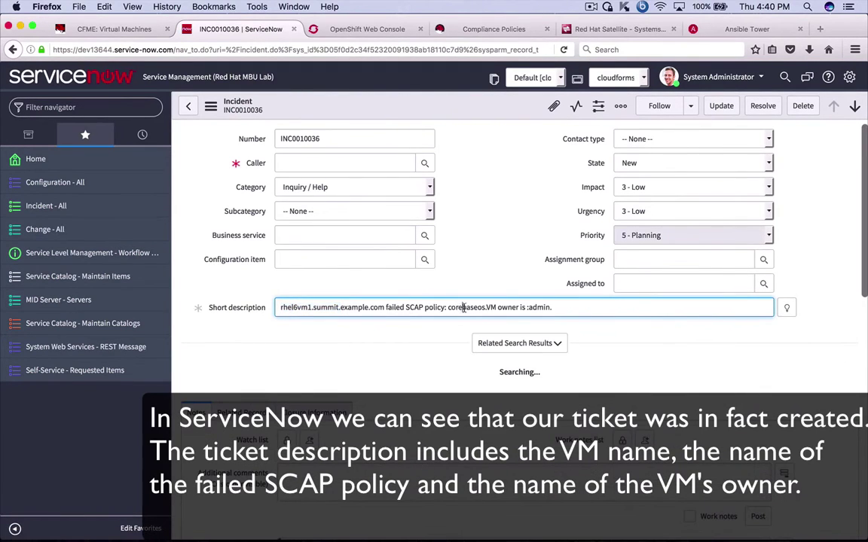
Step: Review the incident's activity log entry recording the VM details
scroll(513, 301, down, 3)
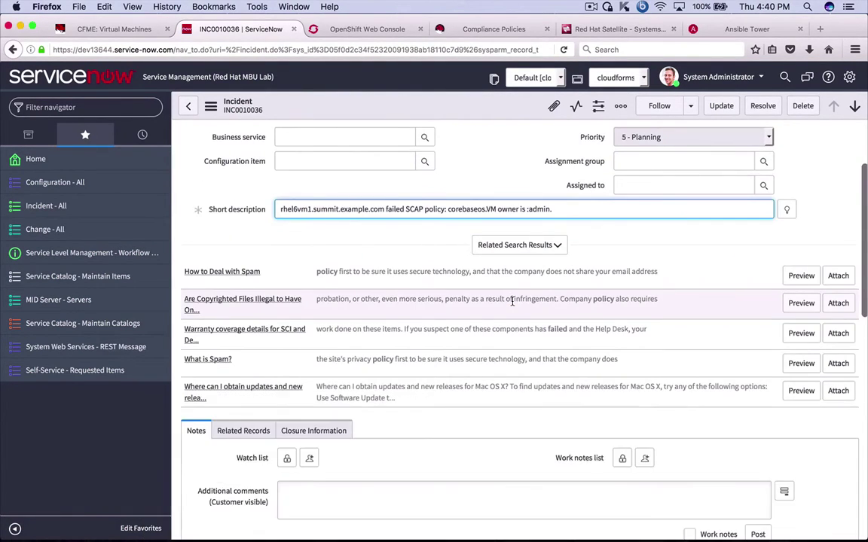
scroll(512, 301, down, 10)
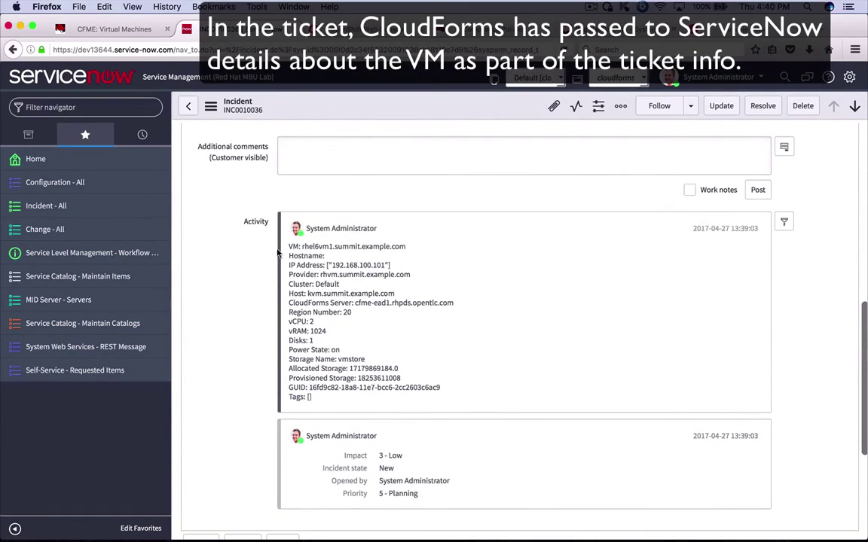
drag(277, 224, 360, 293)
click(361, 293)
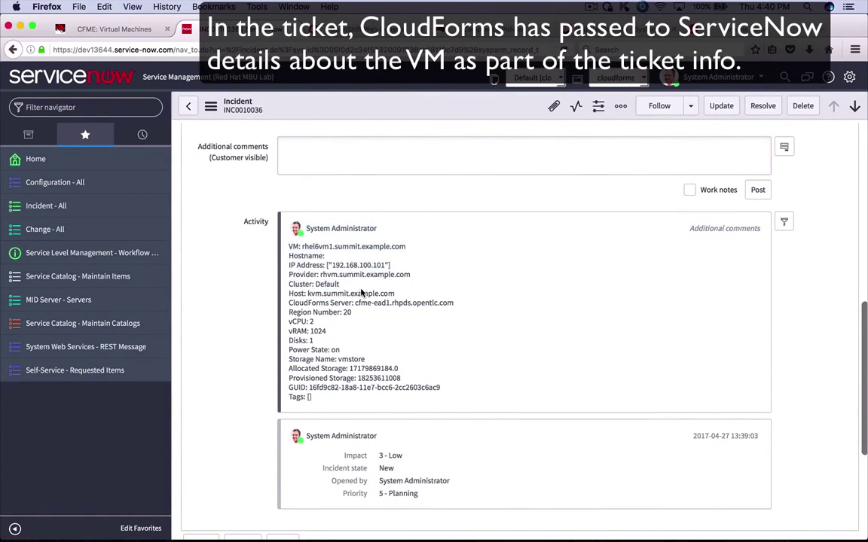
scroll(345, 272, down, 2)
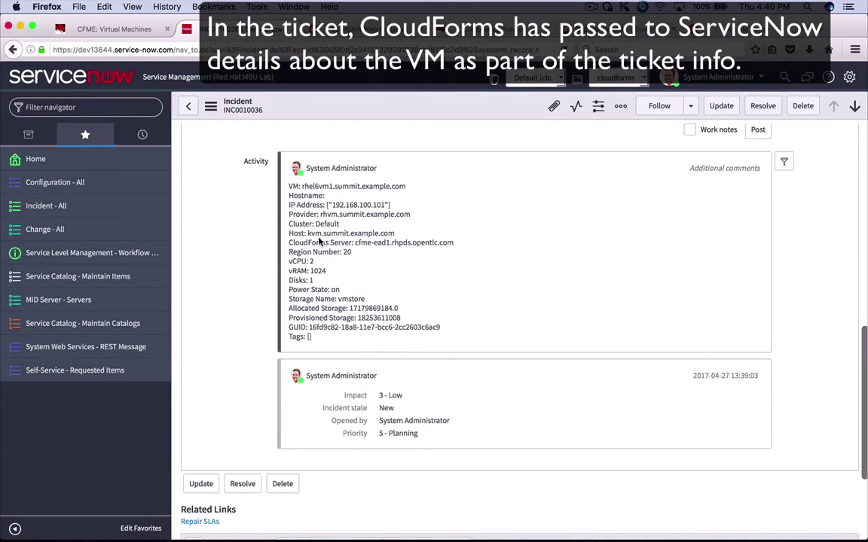
scroll(320, 241, down, 3)
scroll(319, 239, up, 5)
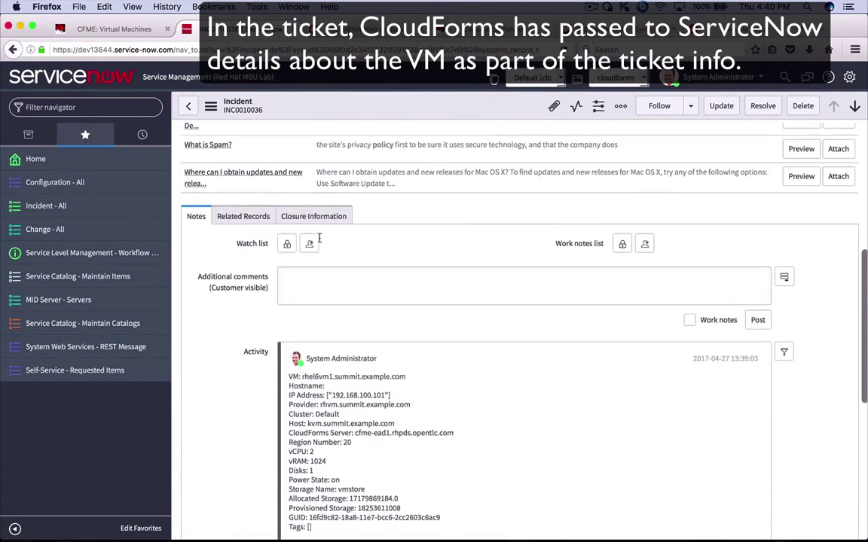
scroll(319, 241, up, 5)
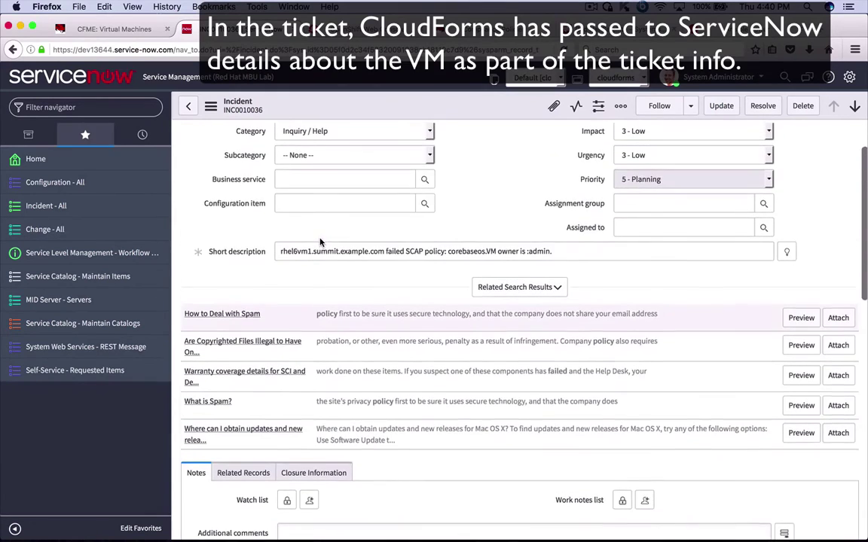
scroll(320, 241, up, 2)
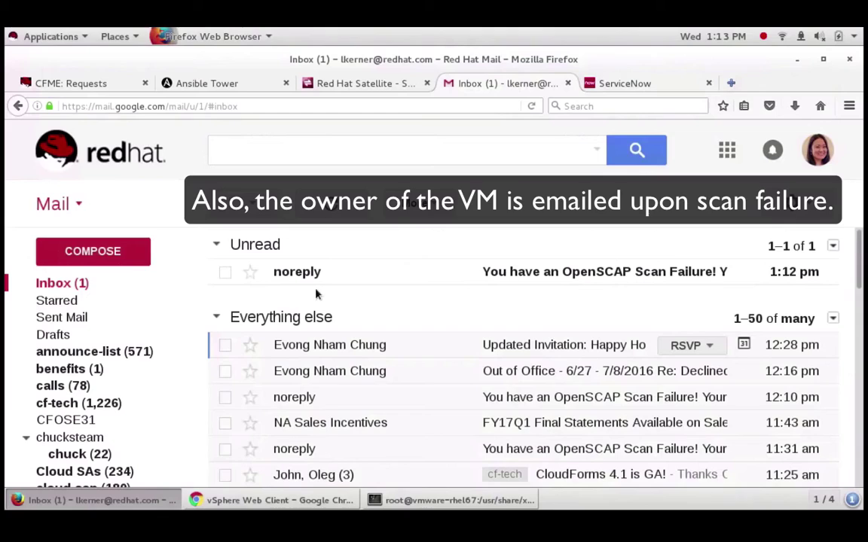
Step: Open the 'OpenSCAP Scan Failure' email and check its sender and sent time
click(311, 273)
drag(217, 250, 369, 291)
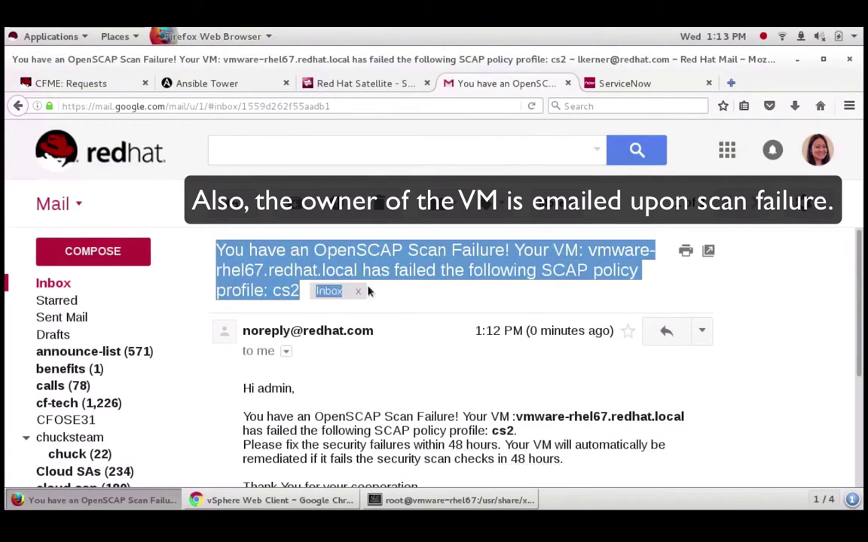
click(287, 353)
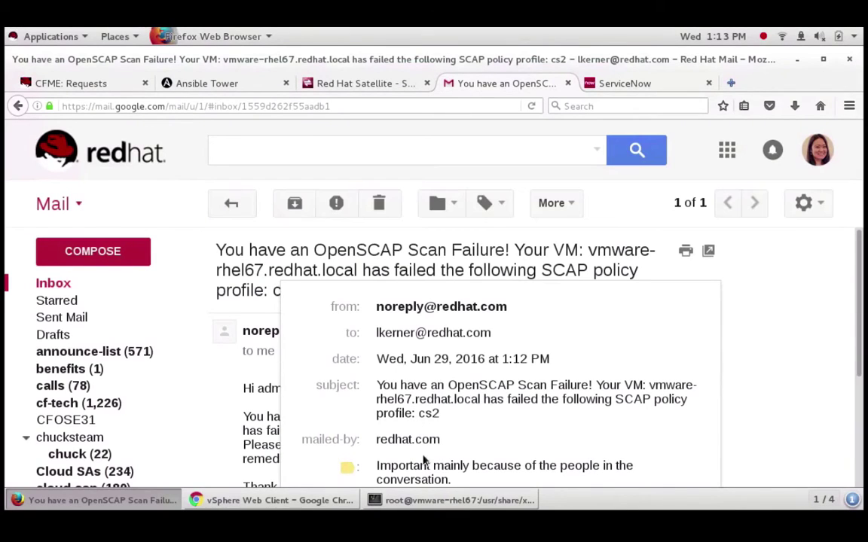
click(767, 354)
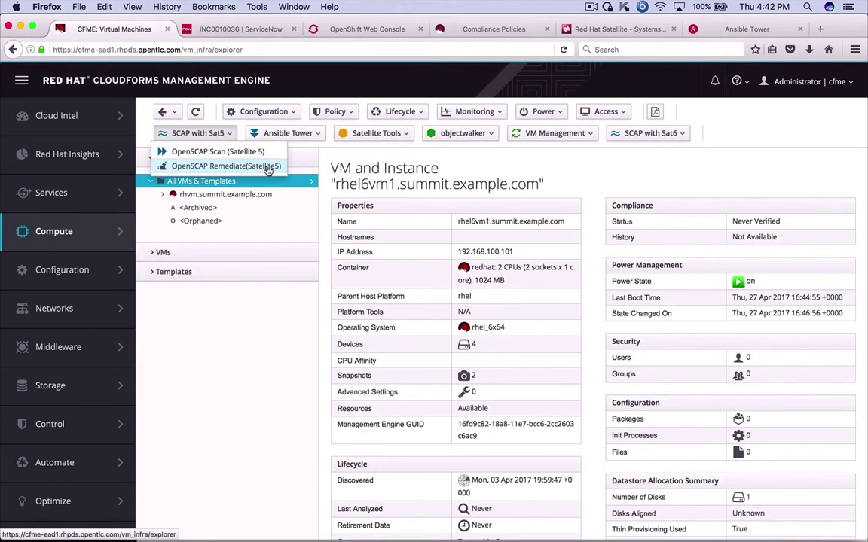
Step: Submit a Satellite 5 OpenSCAP remediation of rhel6vm1 with the 'corebaseos --FAILED' profile
click(266, 166)
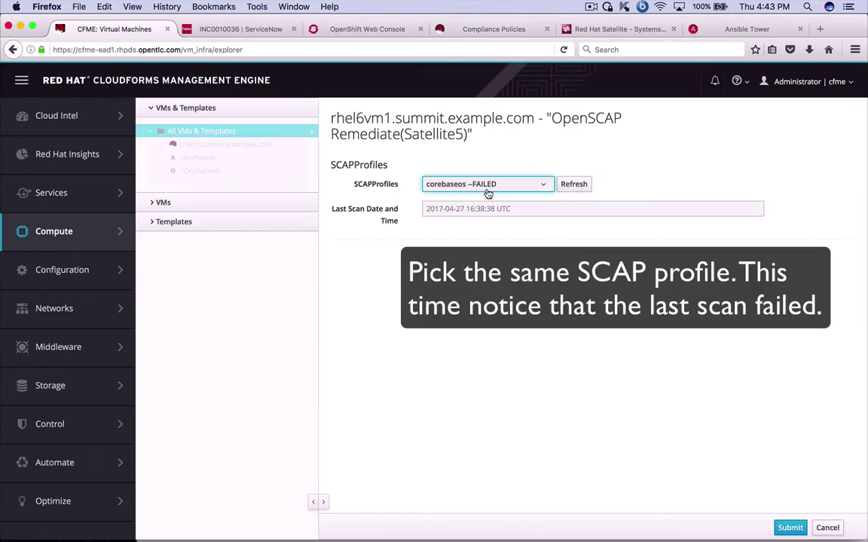
click(488, 186)
click(488, 201)
click(790, 529)
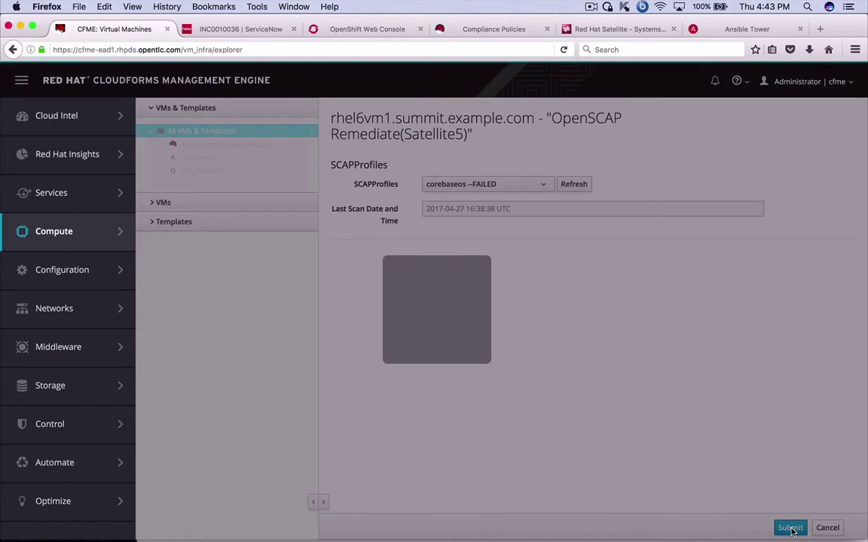
Step: Rerun 'rpm -qa aide' on rhel6vm1 to confirm aide-0.14-8.el6.x86_64 is installed
key(super+Tab)
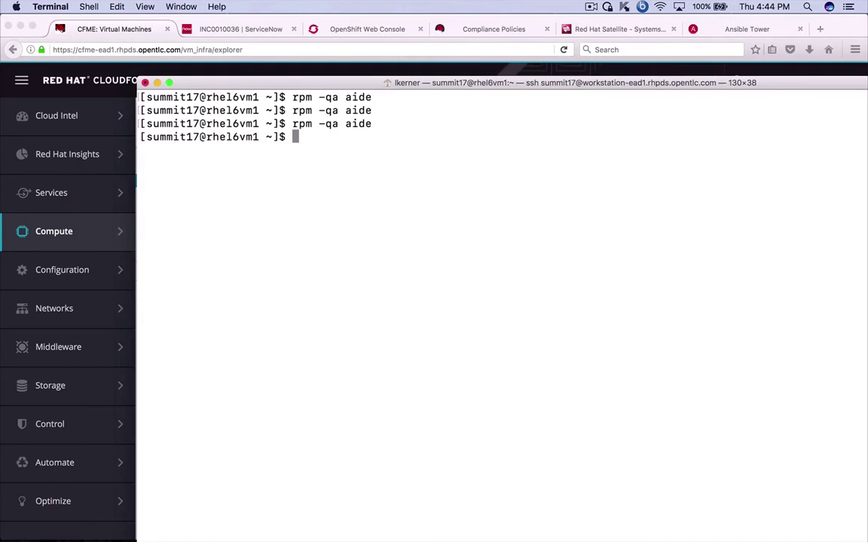
key(Up)
key(Return)
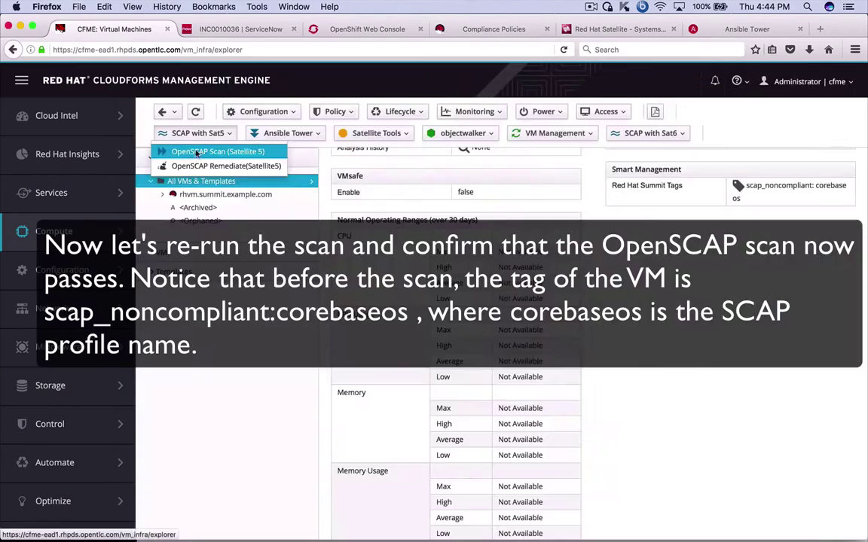
click(228, 150)
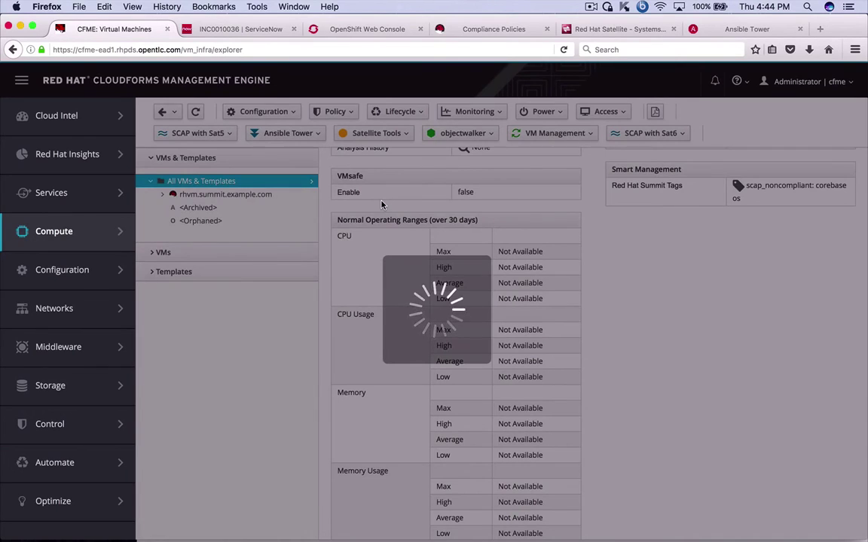
Step: Submit a new OpenSCAP scan of rhel6vm1 with the corebaseos profile
click(789, 528)
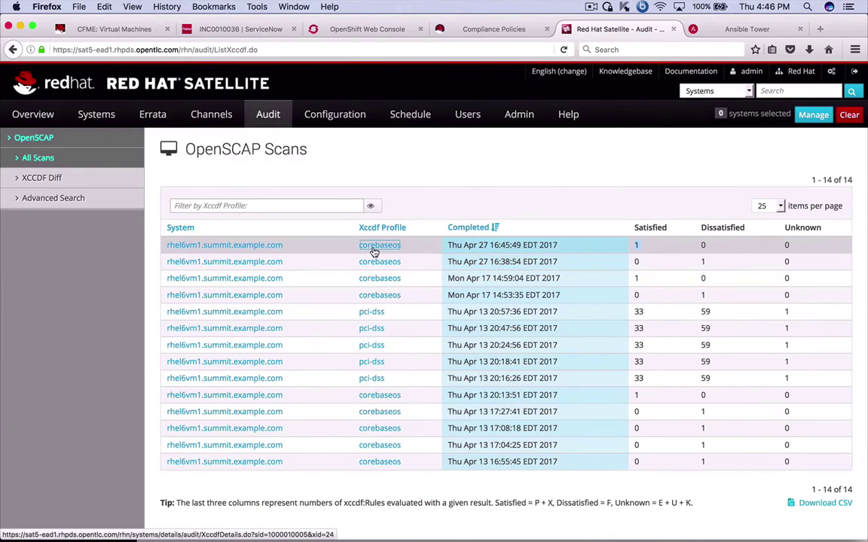
Step: Open the newest corebaseos scan and confirm package_aide_installed now shows pass
click(374, 250)
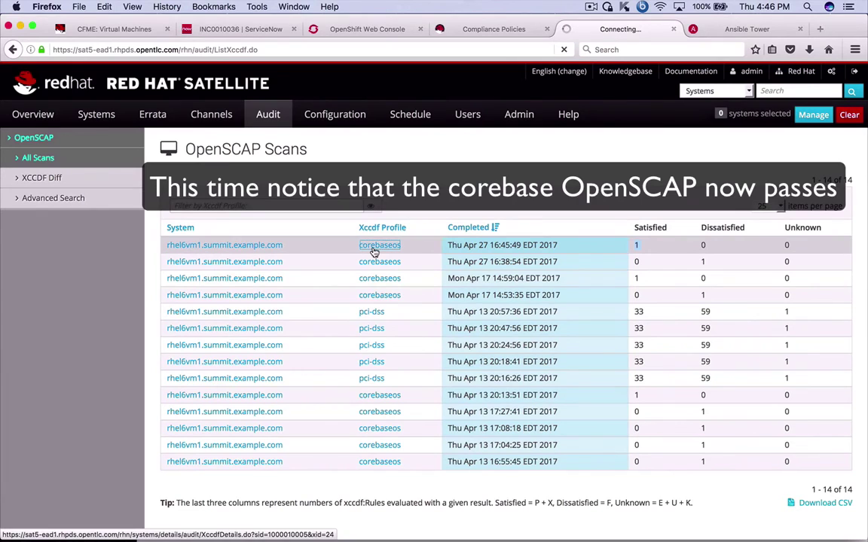
scroll(373, 251, down, 4)
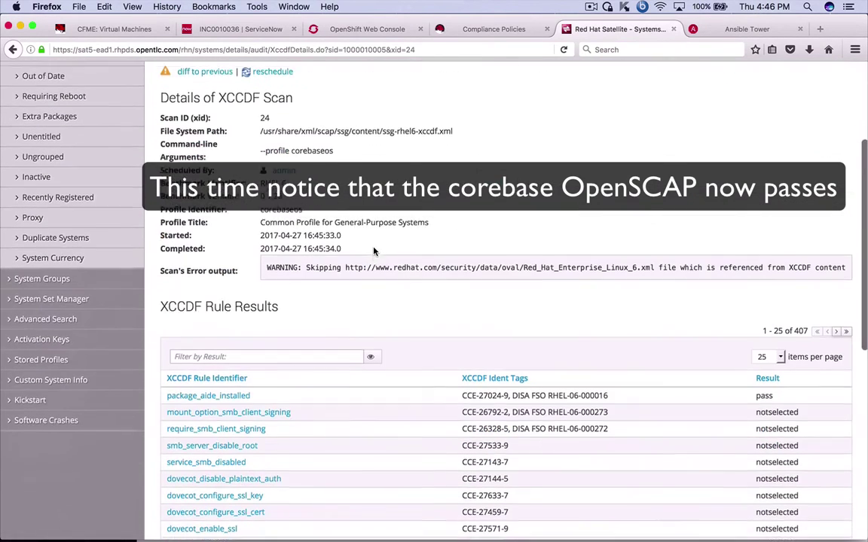
scroll(374, 251, down, 1)
scroll(374, 251, down, 3)
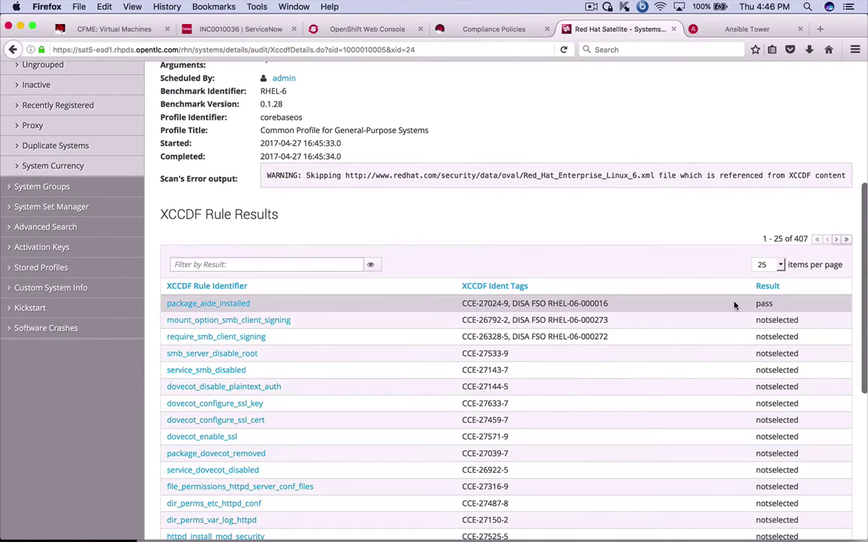
double_click(765, 303)
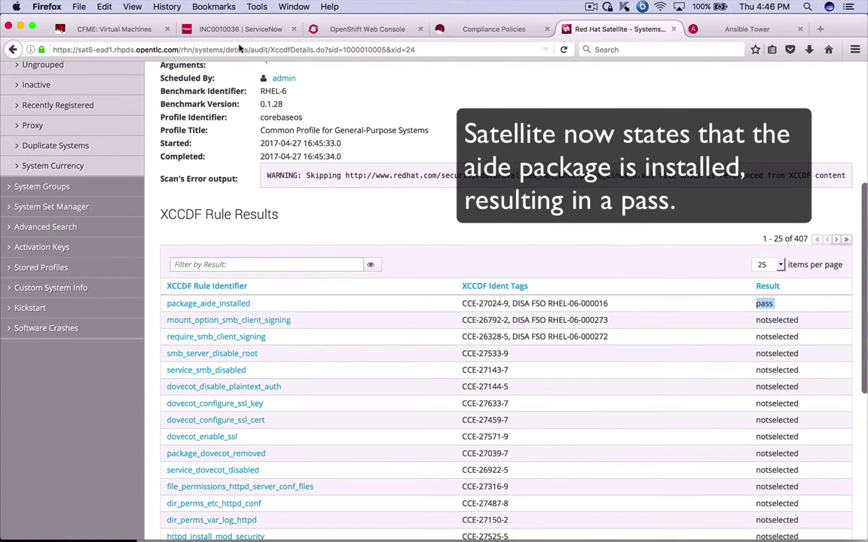
click(120, 30)
scroll(807, 207, down, 10)
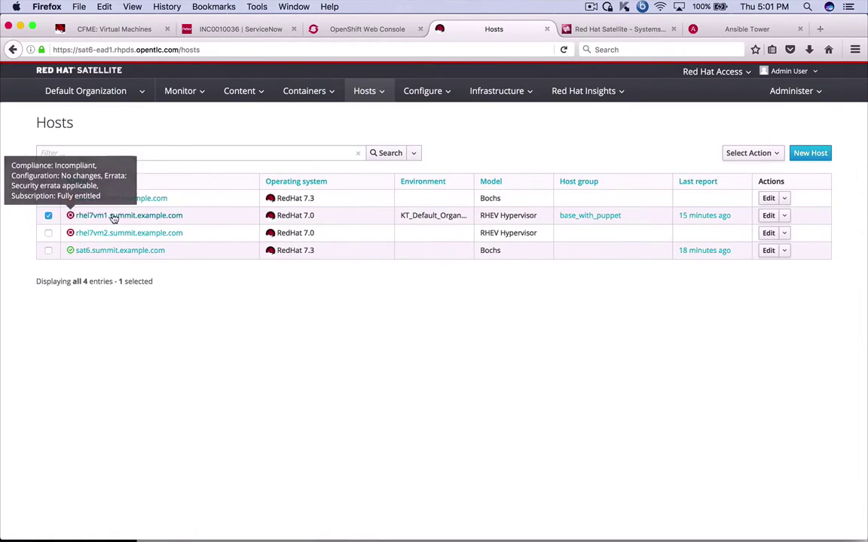
Step: Assign the RHEL7_Common compliance policy (not RHEL7_Standard) to rhel7vm1 and submit
click(757, 153)
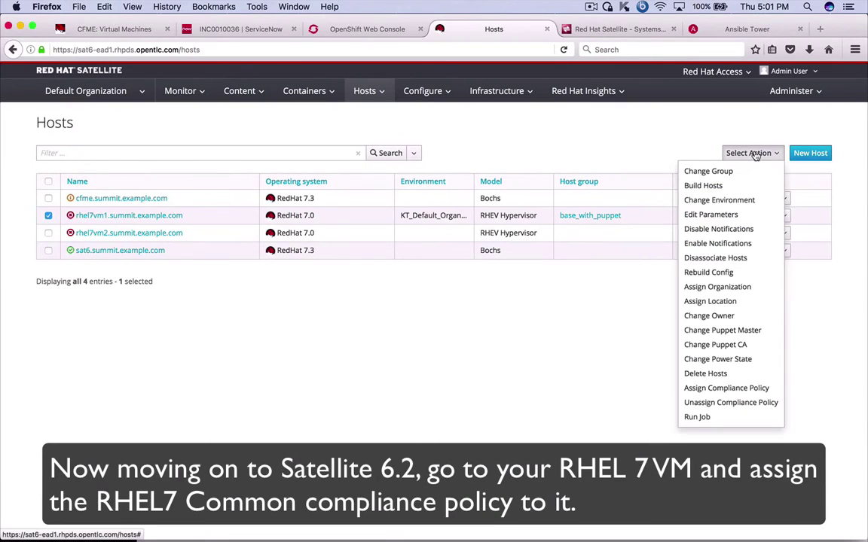
click(727, 389)
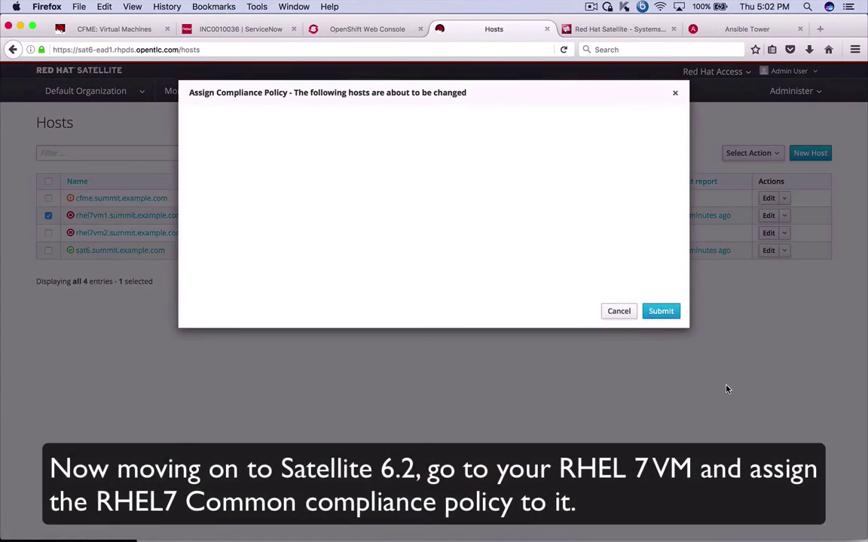
click(288, 217)
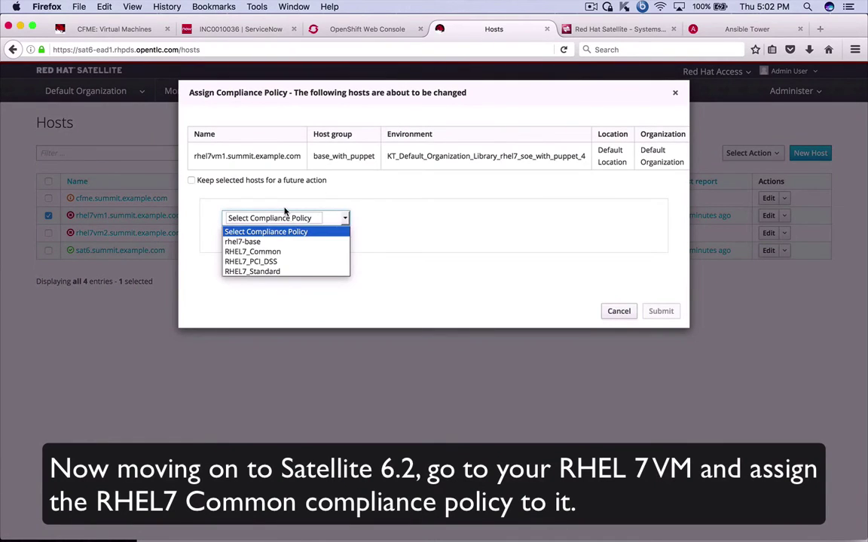
click(283, 272)
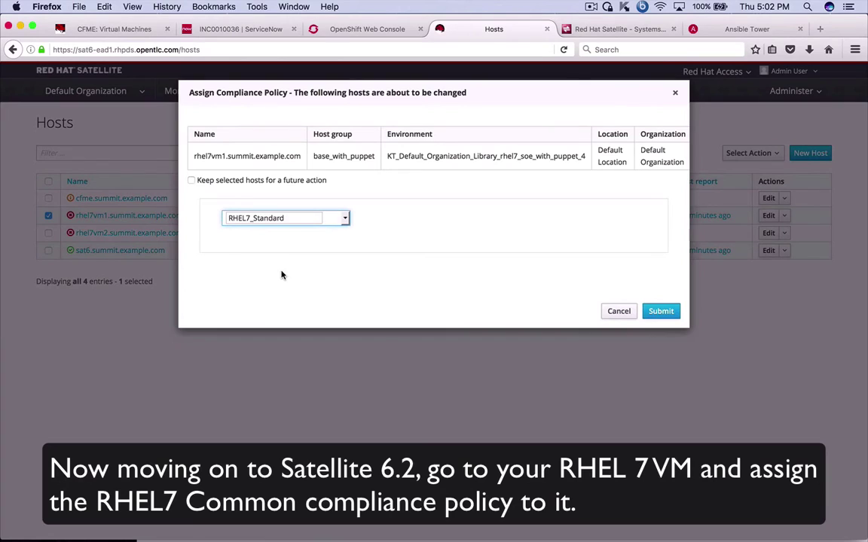
click(319, 226)
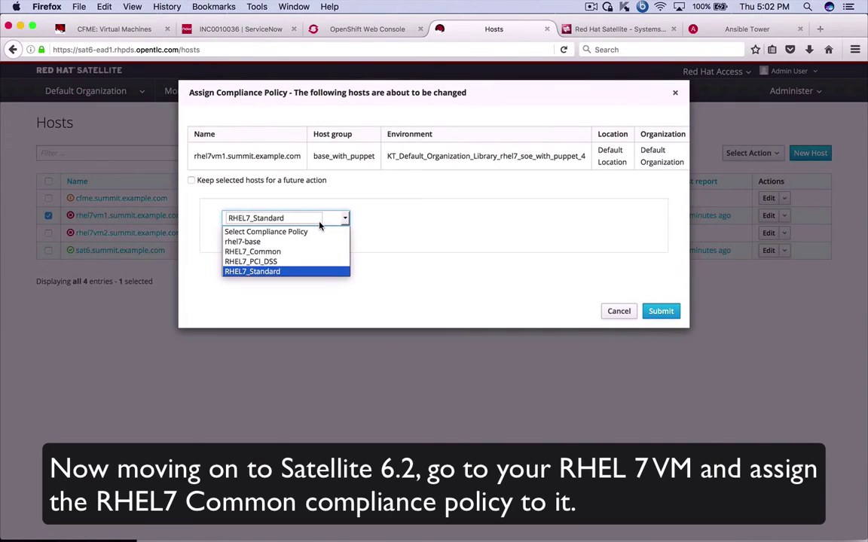
click(320, 253)
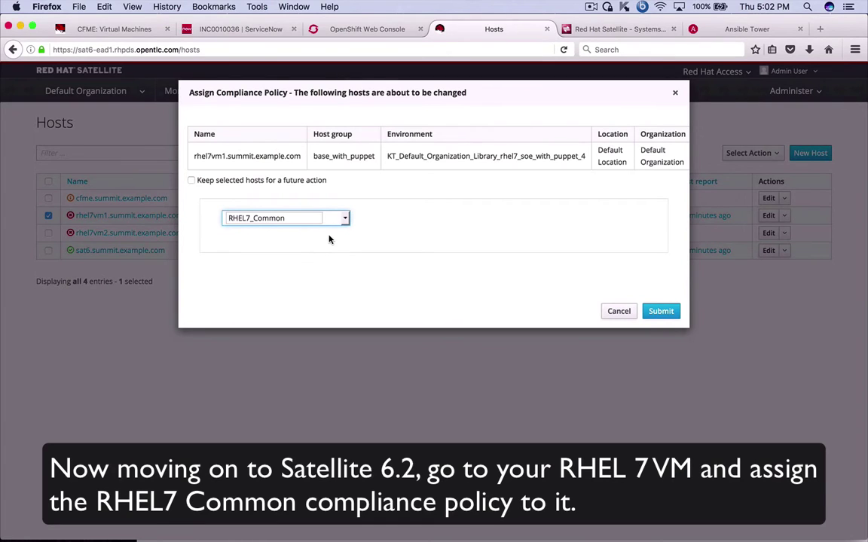
click(659, 311)
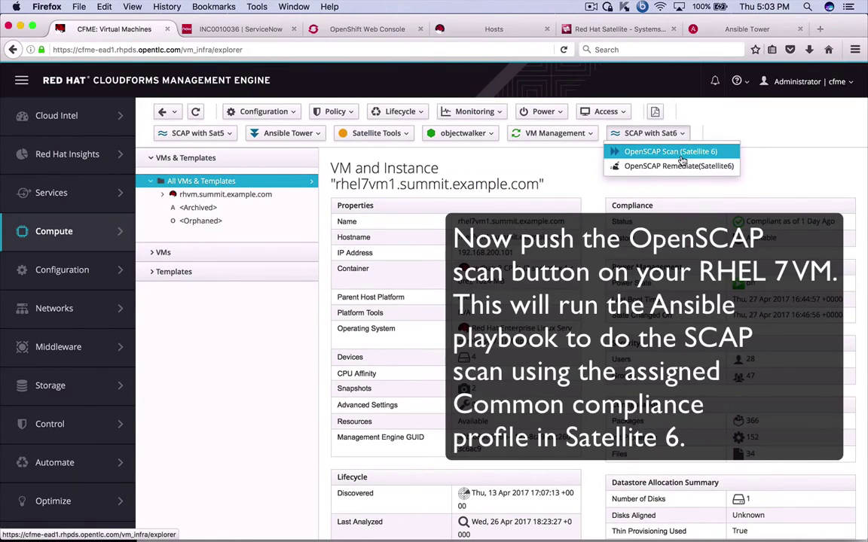
Step: Launch the OpenSCAP Scan (Satellite 6) action on rhel7vm1.summit.example.com
click(681, 156)
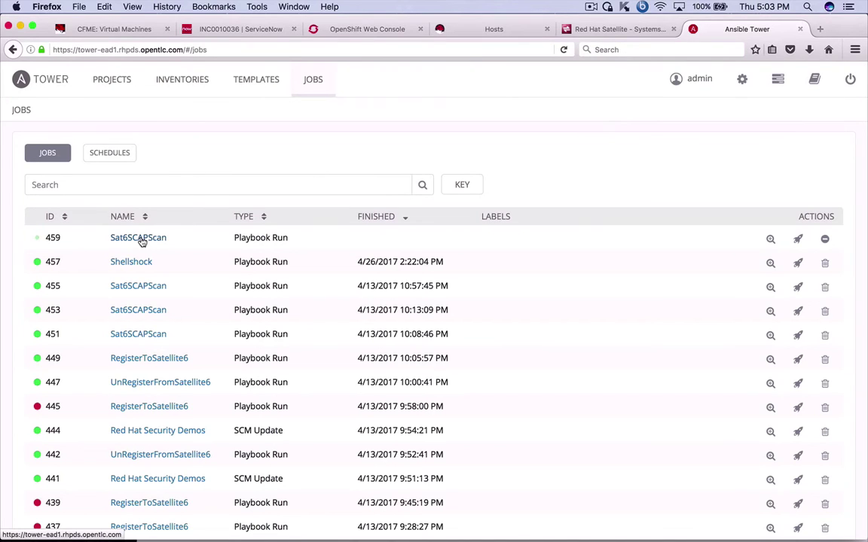
Step: Follow Sat6SCAPScan job 459's output in Ansible Tower until it finishes Successful on rhel7vm1
click(142, 240)
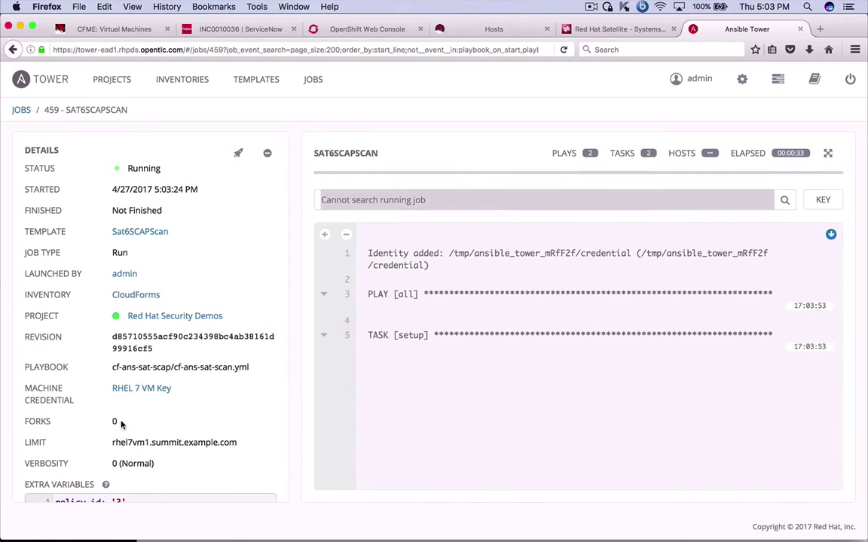
scroll(121, 424, down, 1)
drag(116, 413, 243, 419)
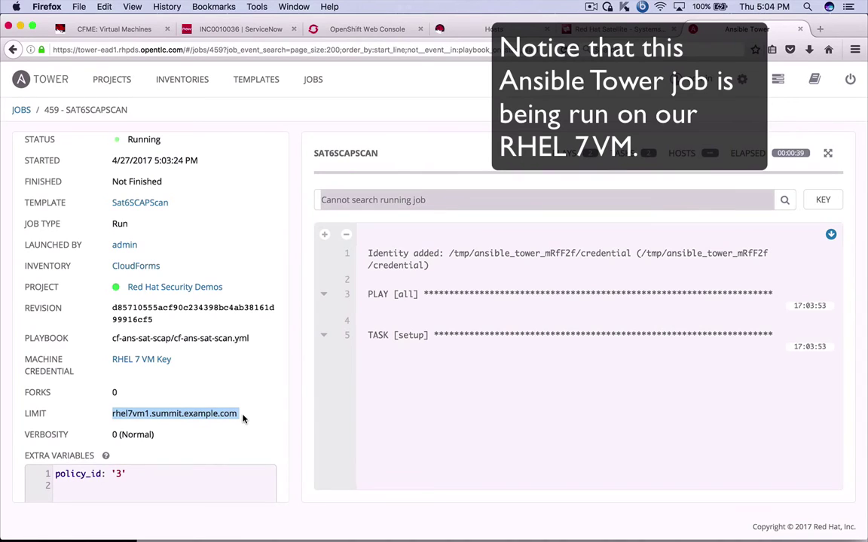
click(242, 419)
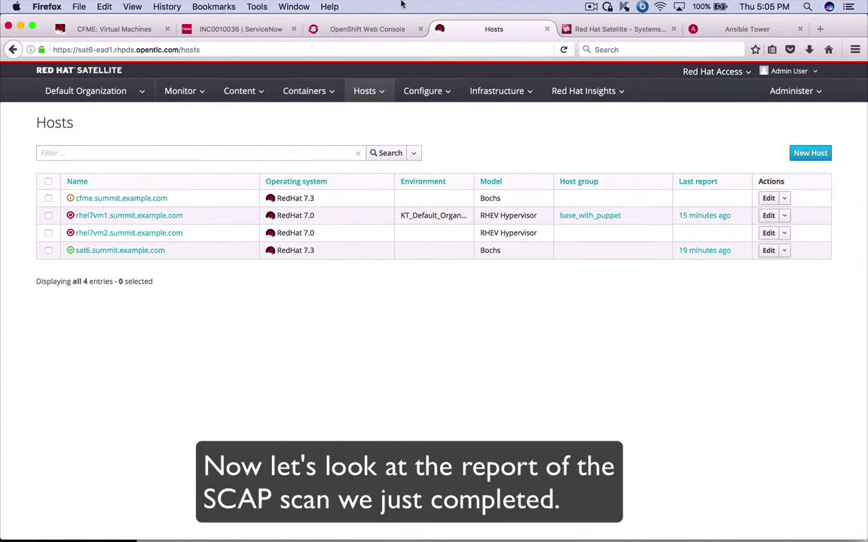
click(367, 90)
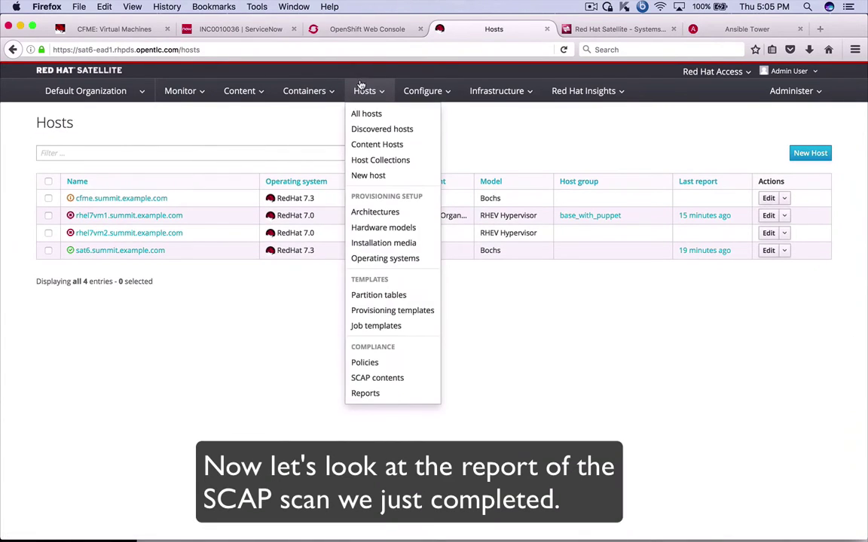
Step: Review the newest rhel7vm1 compliance report in Satellite, showing 9 passes and 29 failures
click(391, 396)
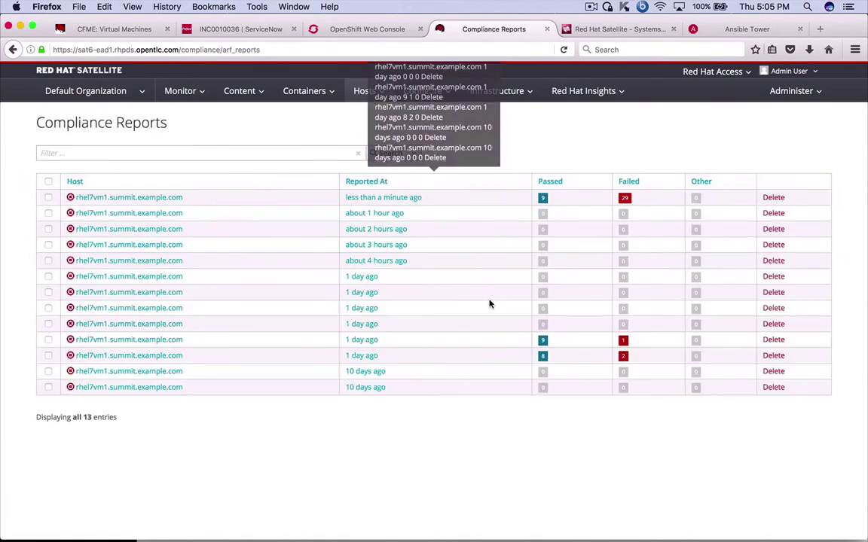
click(358, 199)
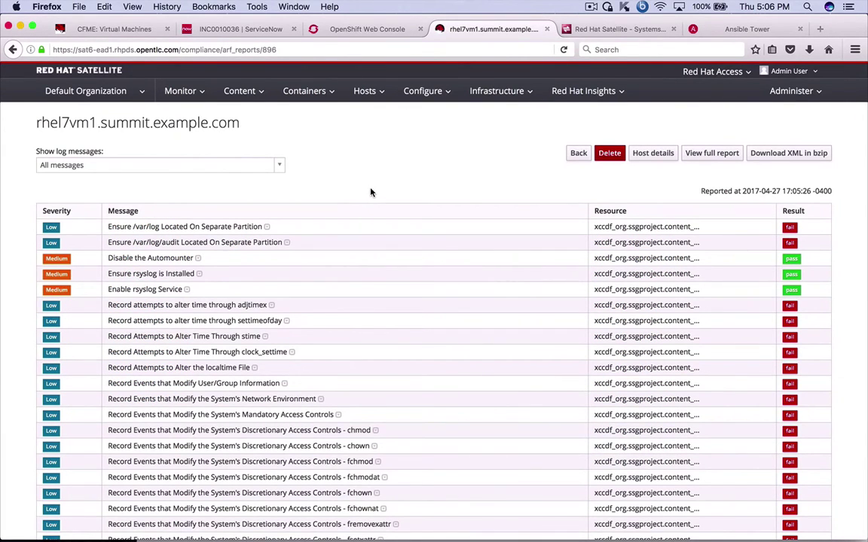
scroll(371, 191, down, 5)
scroll(370, 191, down, 5)
scroll(373, 188, up, 10)
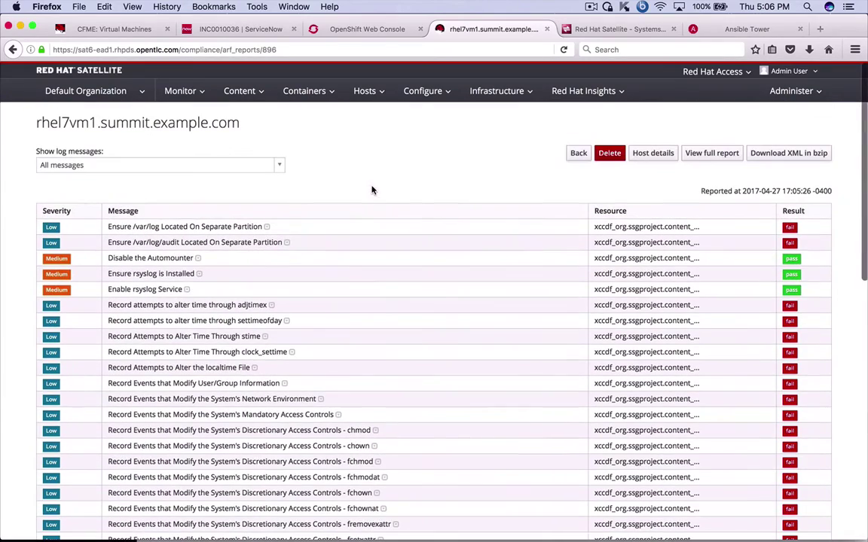
key(super+1)
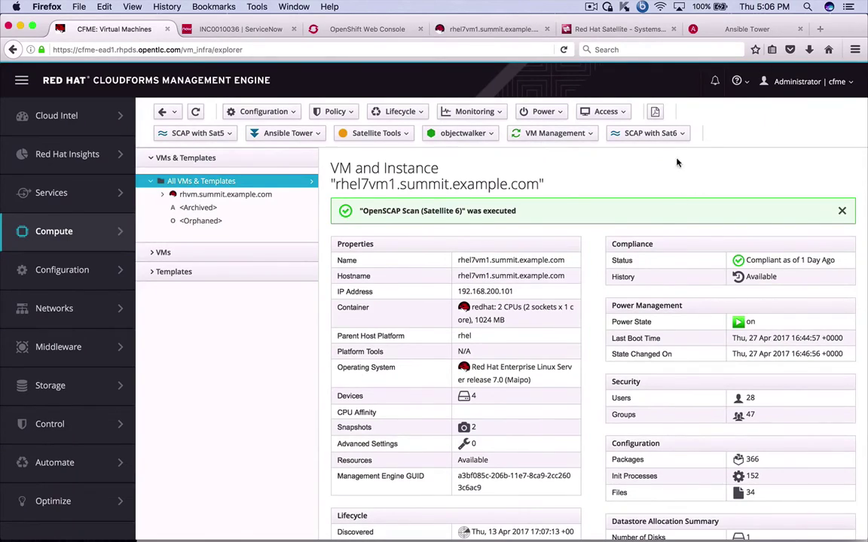
Step: Run OpenSCAP Remediate (Satellite 6) on rhel7vm1 and confirm Tower job 461 succeeds
click(629, 133)
click(656, 166)
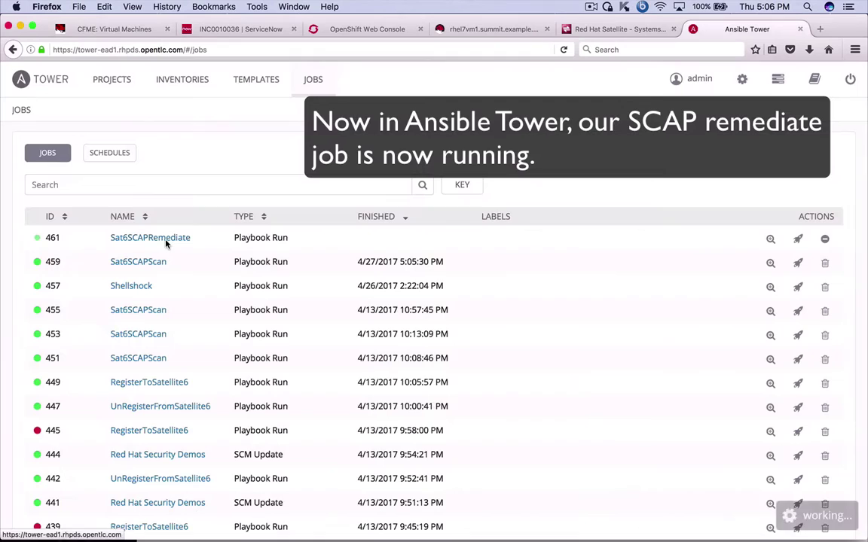
click(166, 240)
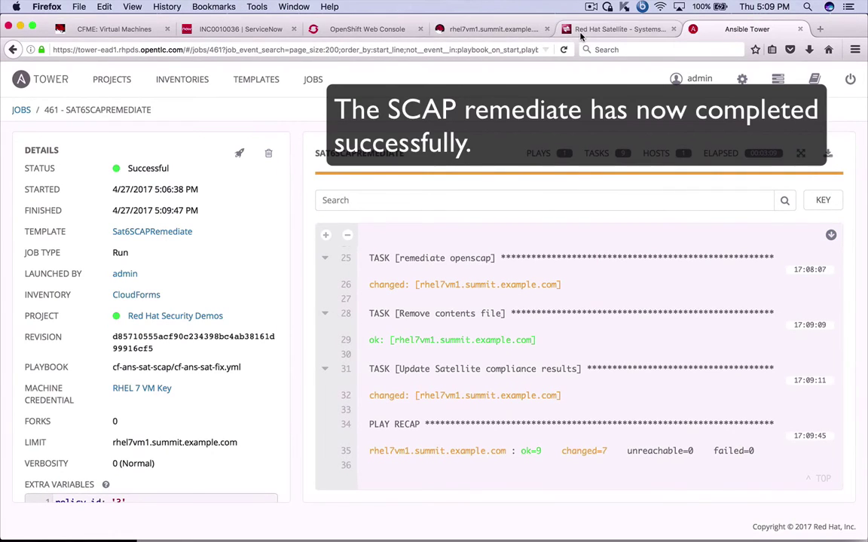
click(482, 28)
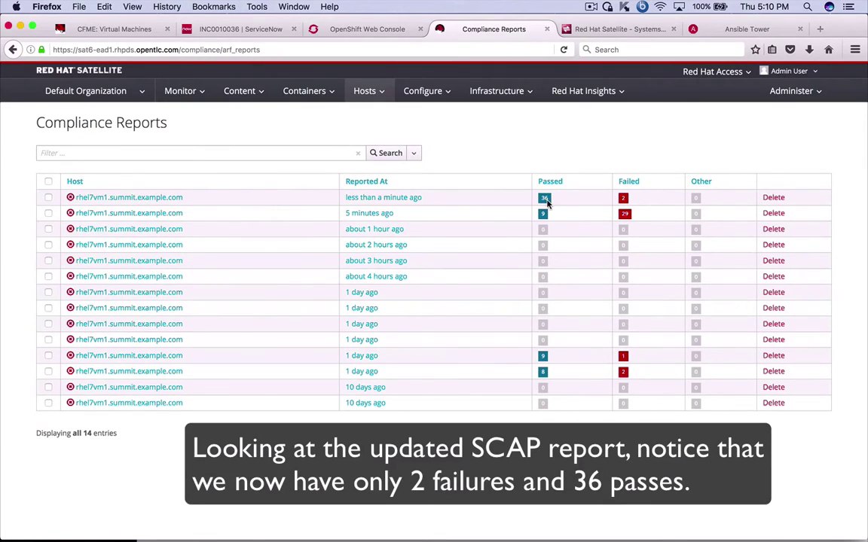
Step: Review the post-remediation rhel7vm1 report: 36 passes, only the two separate-partition rules failing
click(382, 199)
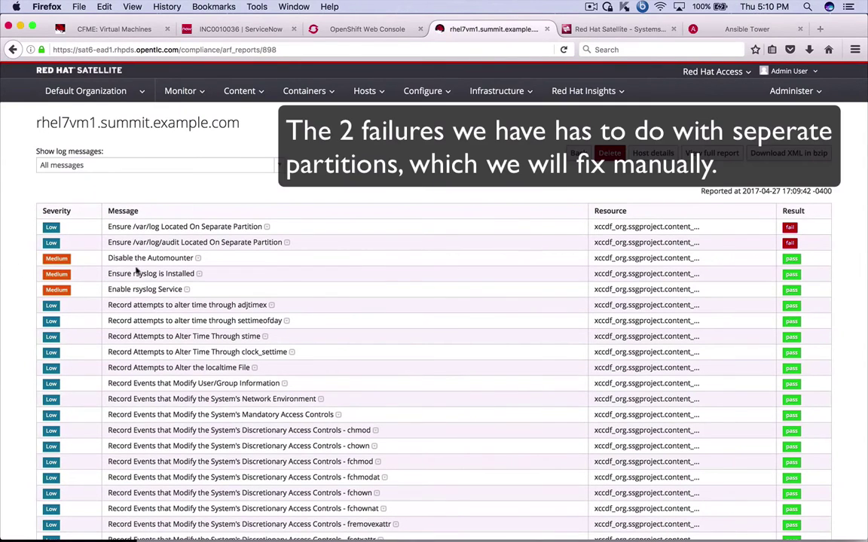
scroll(709, 281, down, 10)
scroll(709, 281, up, 10)
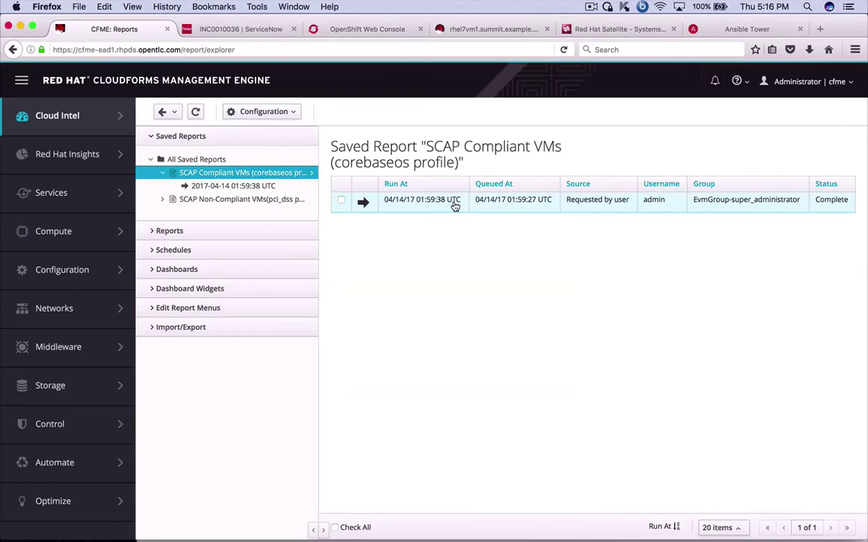
click(455, 200)
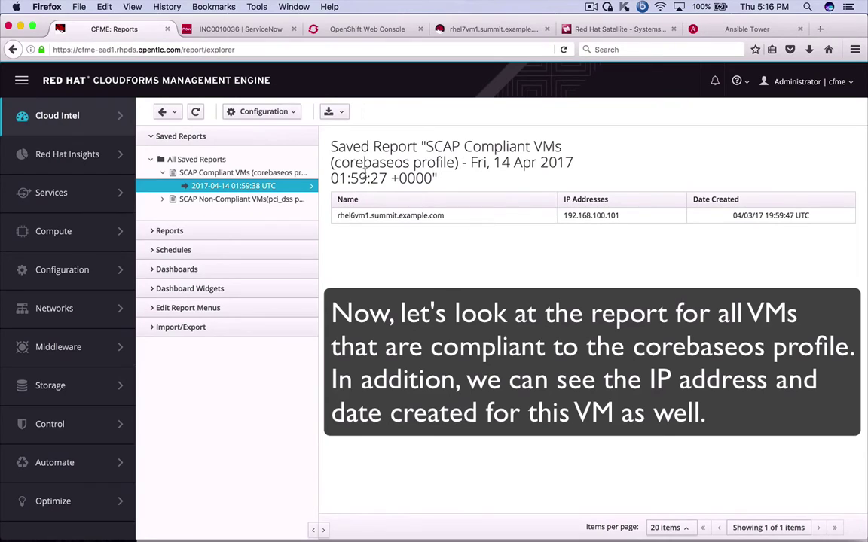
Step: Highlight the corebaseos profile title and the IP Addresses and Date Created columns
drag(336, 163, 482, 162)
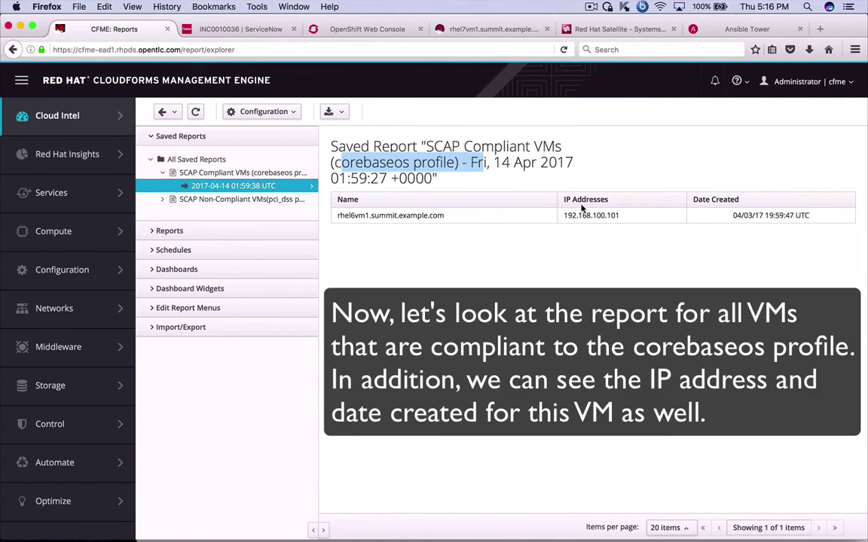
drag(561, 199, 616, 200)
drag(692, 199, 741, 199)
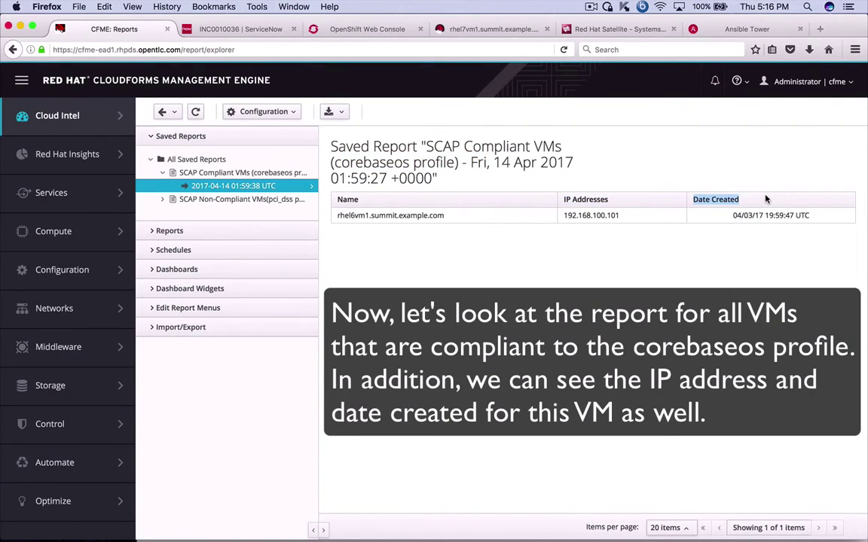
click(206, 199)
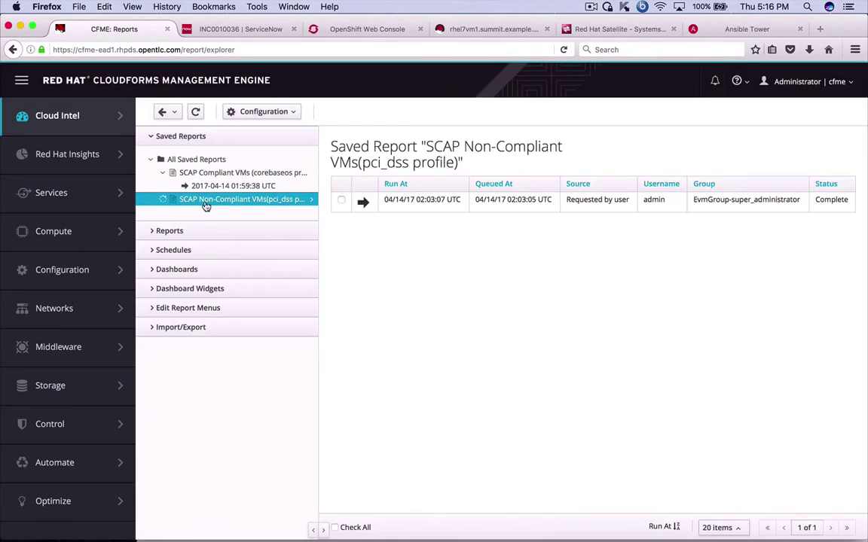
click(218, 212)
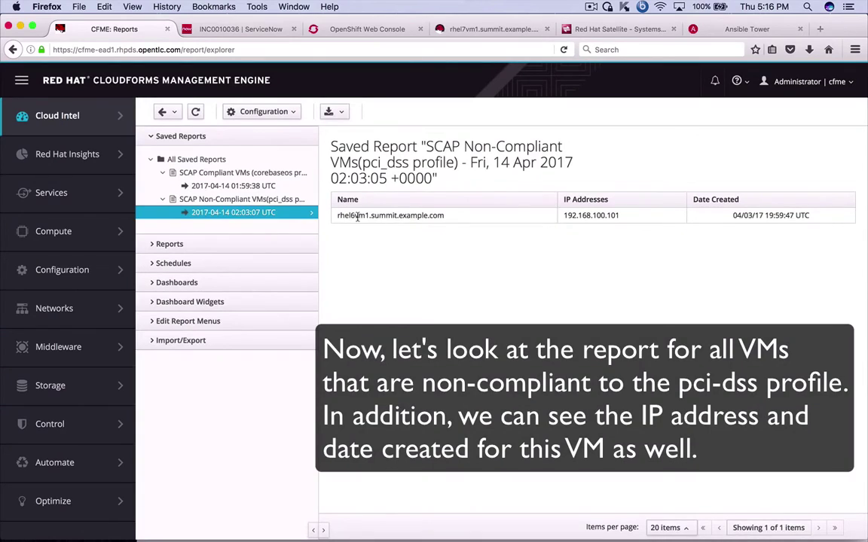
drag(354, 215, 431, 213)
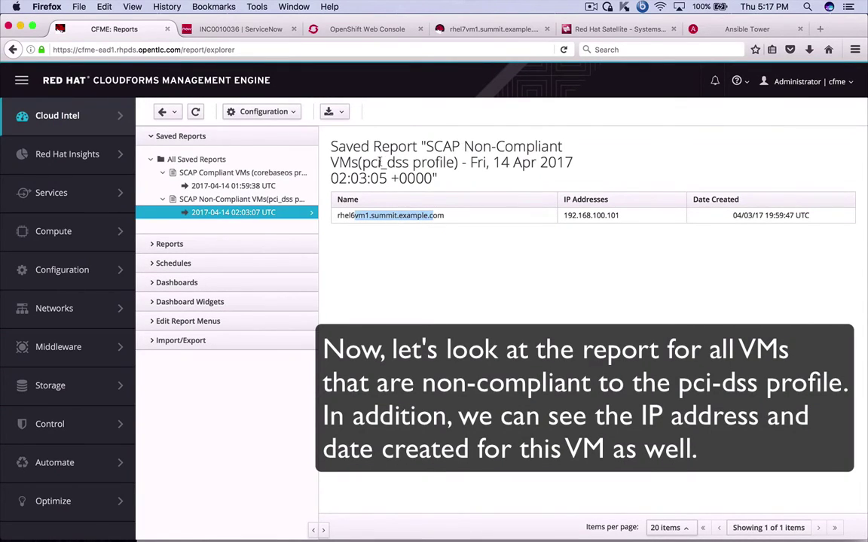
drag(363, 162, 426, 162)
drag(547, 212, 812, 216)
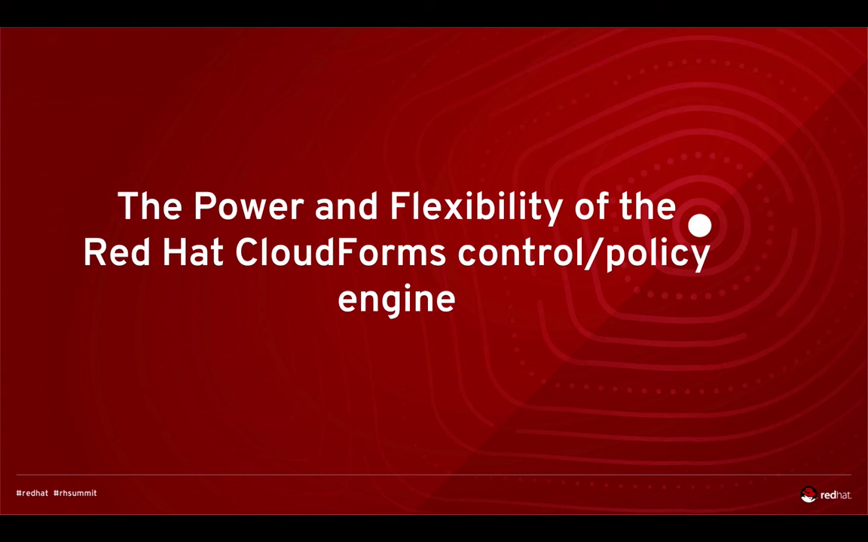
Step: Advance the slide deck to the DEMO #3 section slide
key(Right)
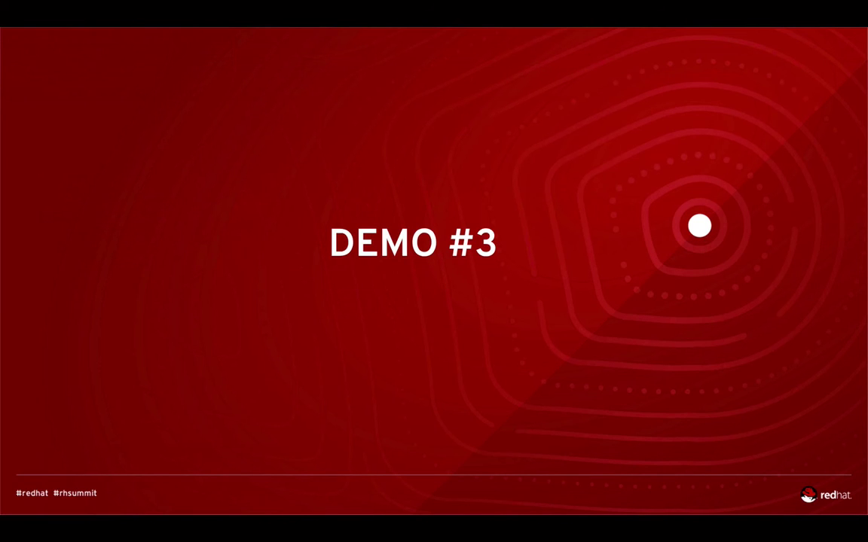
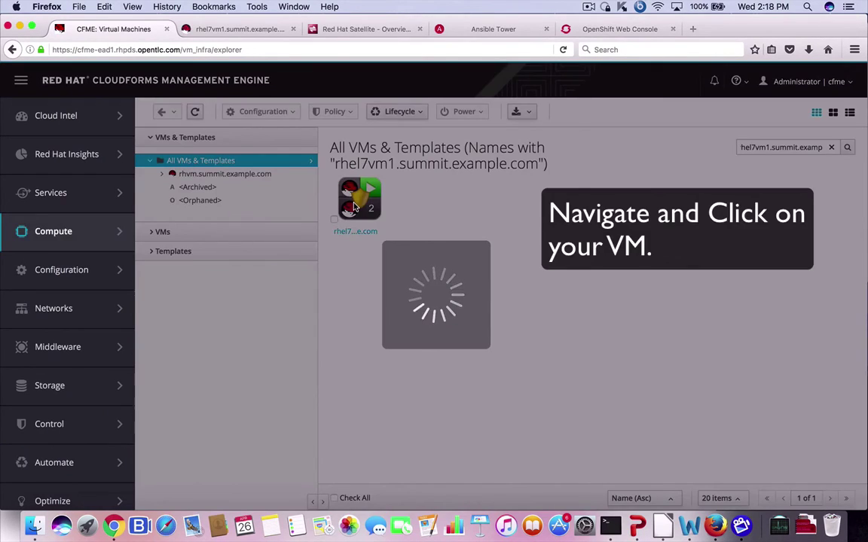
Step: Review rhel7vm1's assigned policy profiles, including Demo: Shell-Shock Vulnerability, and cancel without changes
click(354, 200)
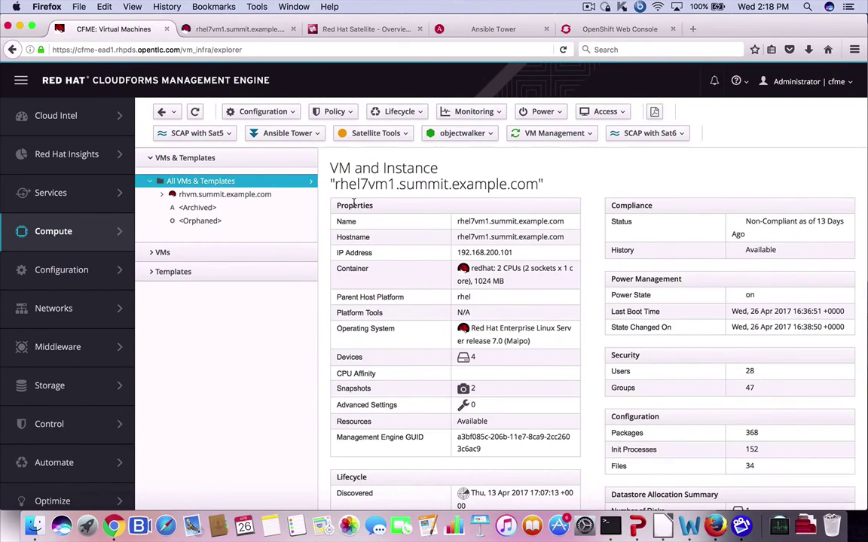
click(336, 113)
click(351, 130)
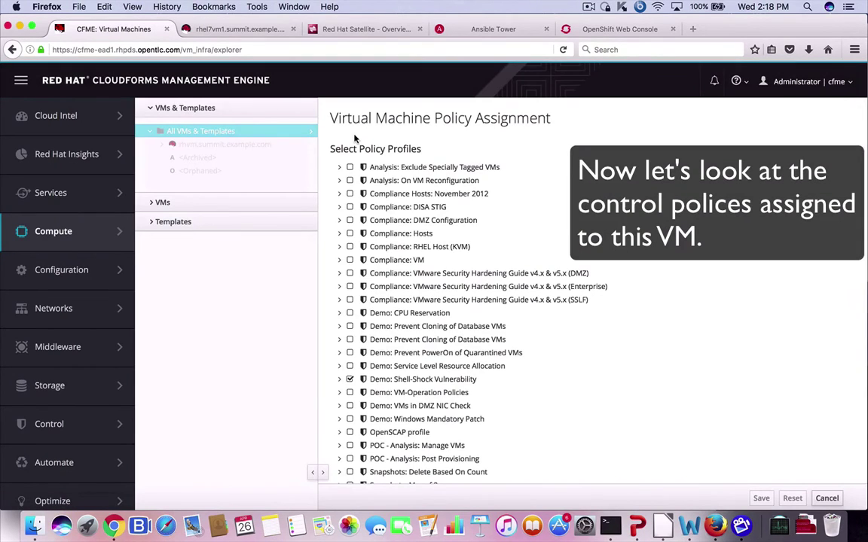
scroll(377, 158, down, 1)
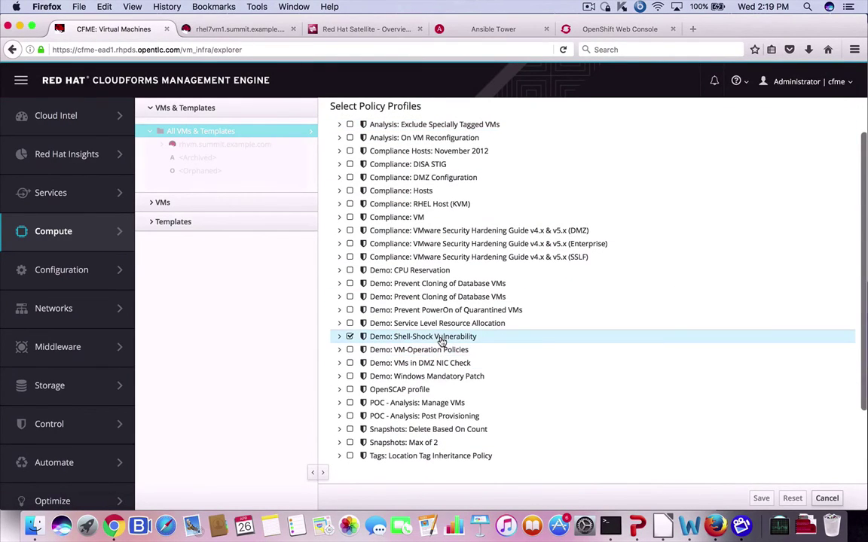
click(338, 339)
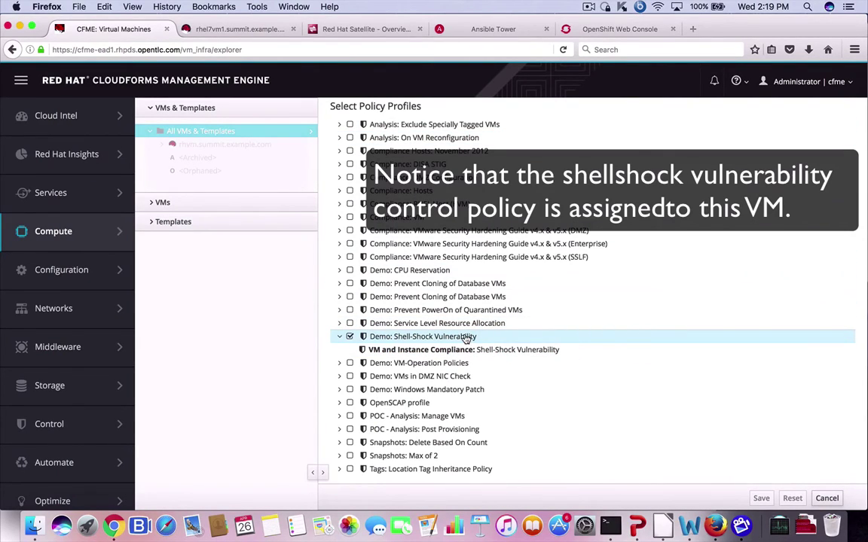
click(832, 498)
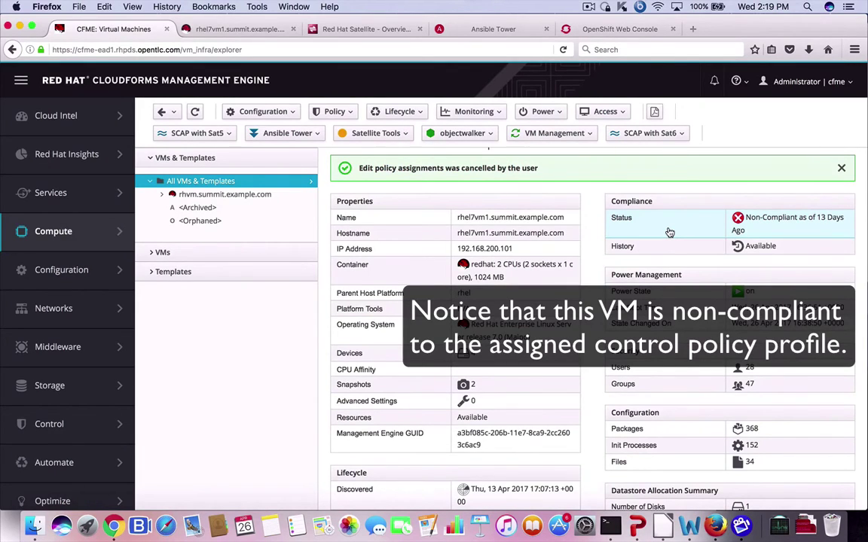
Step: Show rhel7vm1's compliance history, expanding the failed check down to the Vulnerable bash Package condition
click(669, 233)
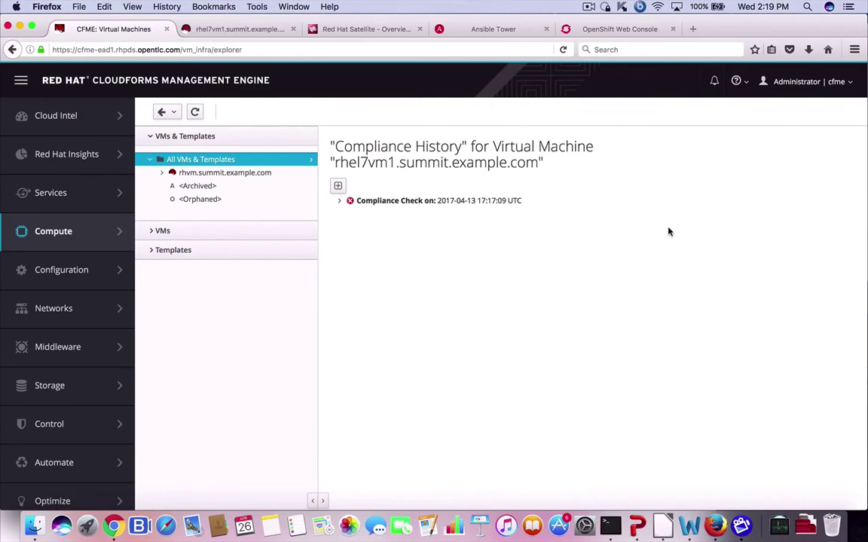
click(341, 202)
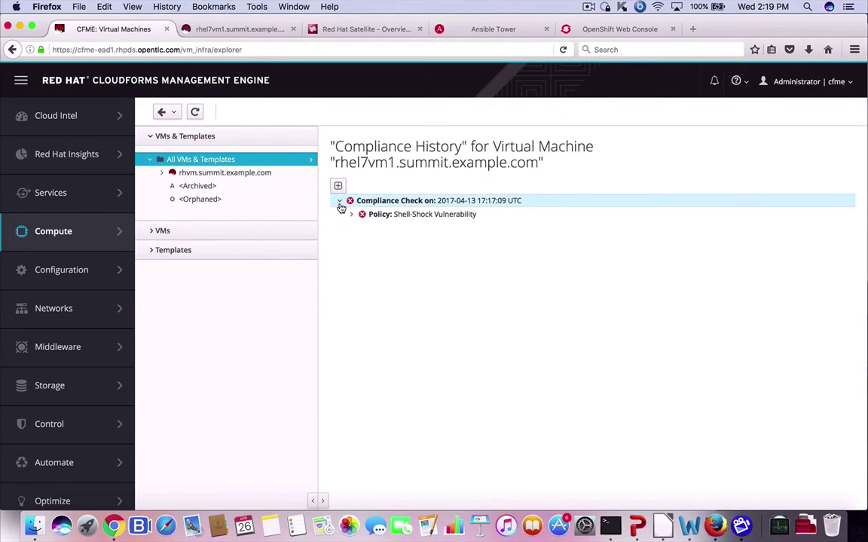
click(350, 216)
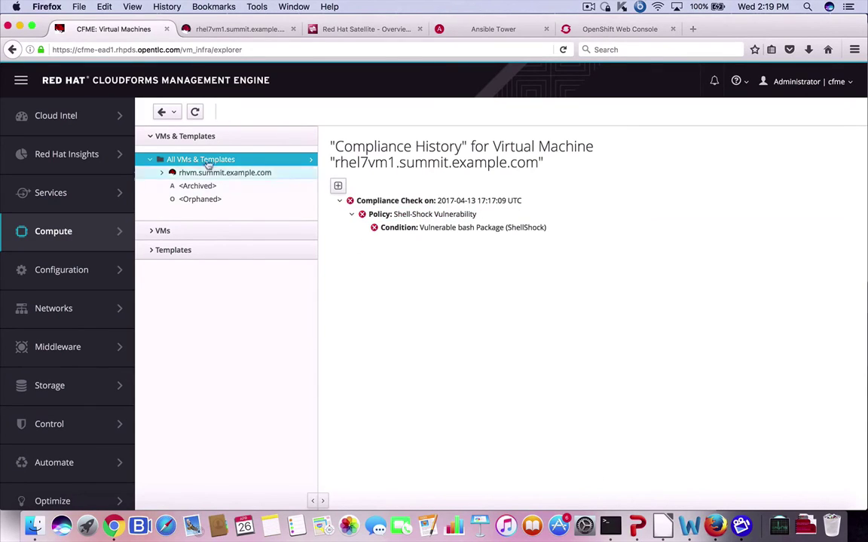
click(161, 113)
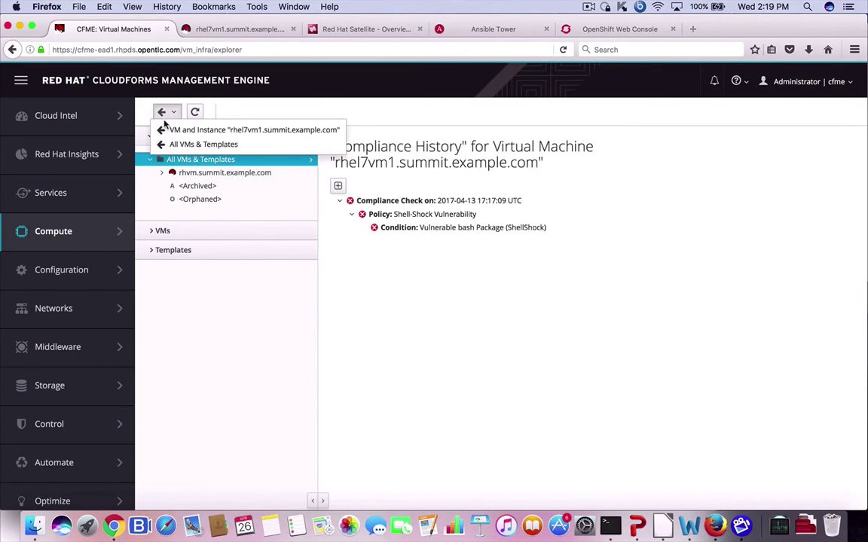
Step: Return to rhel7vm1, view its packages, and run the Ansible Tower Shellshock Remediation on it
click(220, 130)
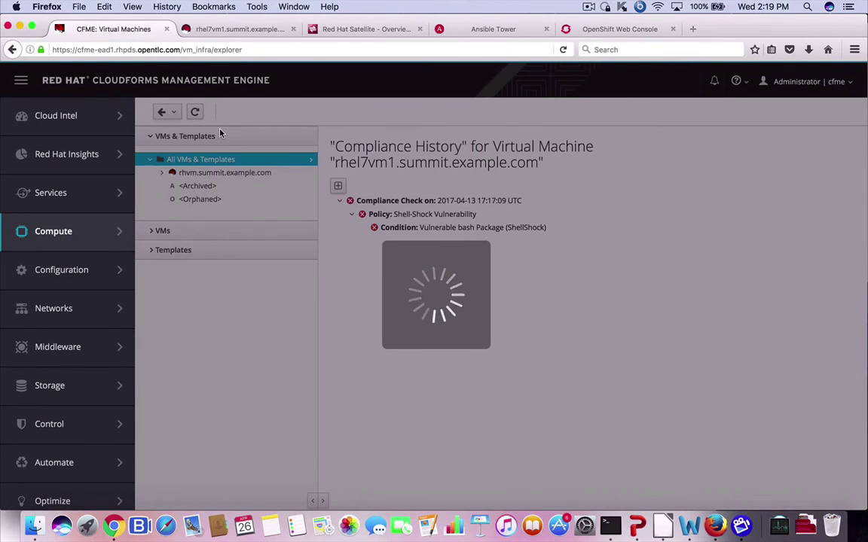
scroll(758, 311, down, 3)
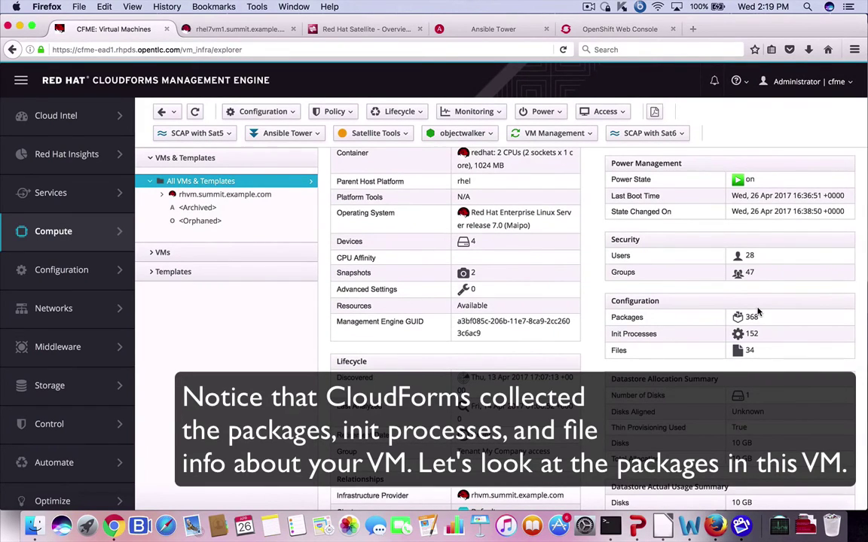
click(715, 324)
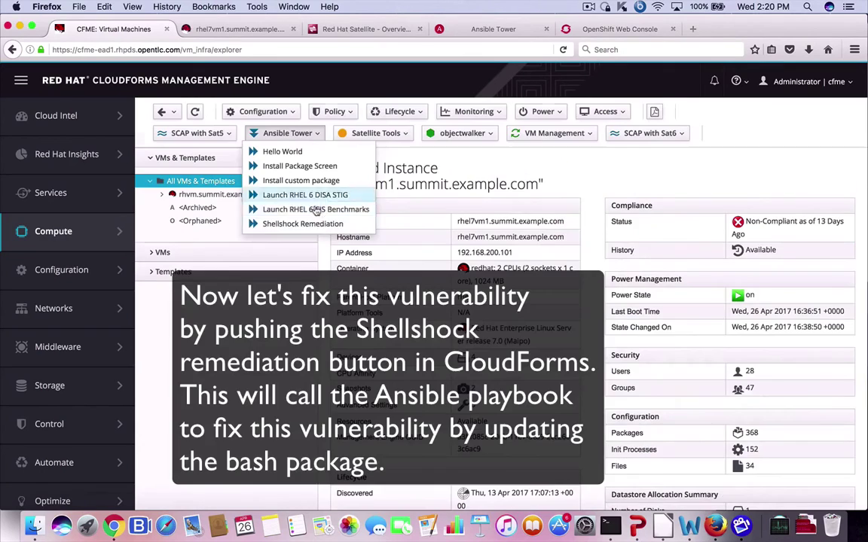
click(318, 226)
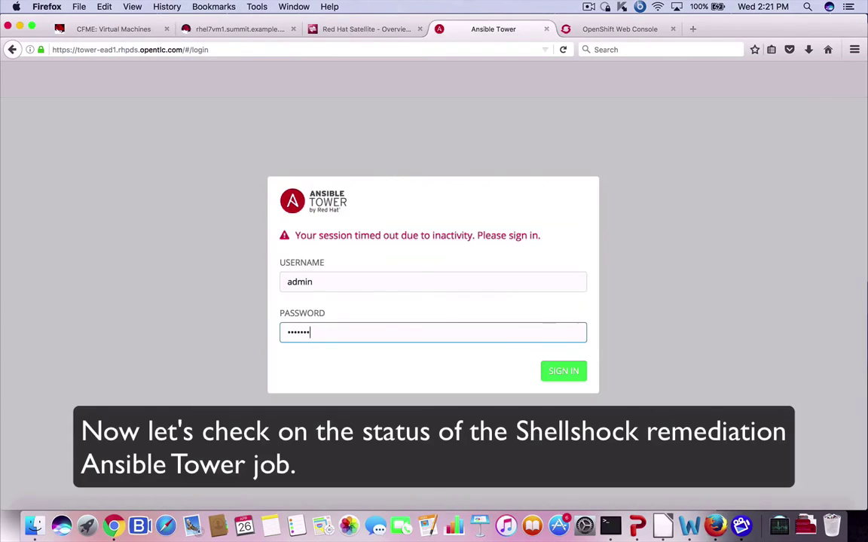
Step: Sign in to Ansible Tower with the account password and open the Shellshock job 457 details
text(••••)
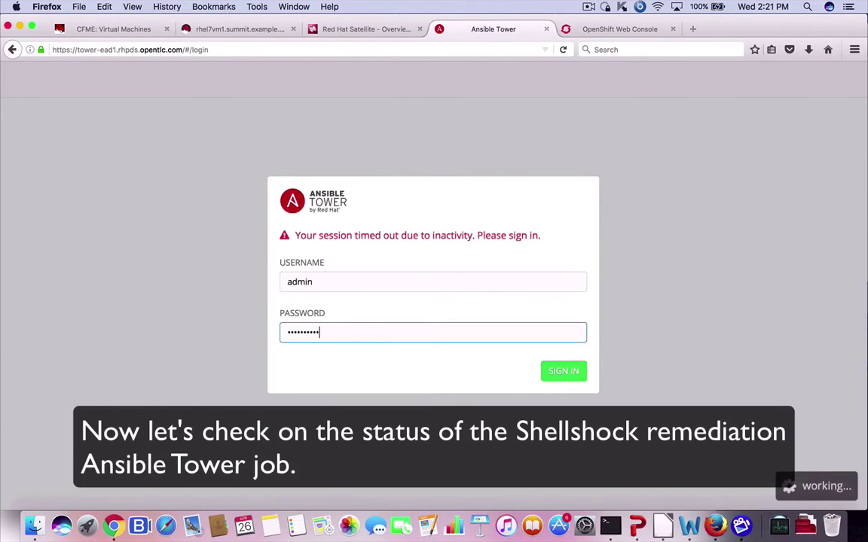
key(Return)
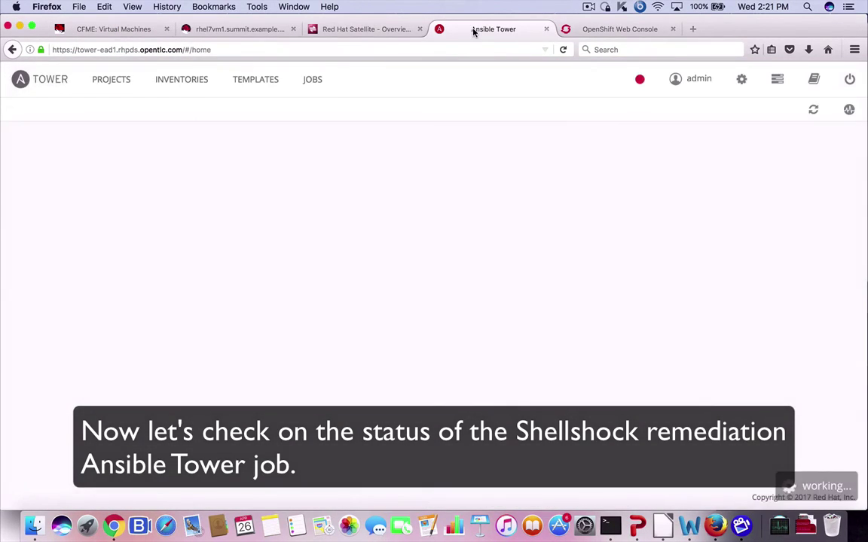
click(304, 88)
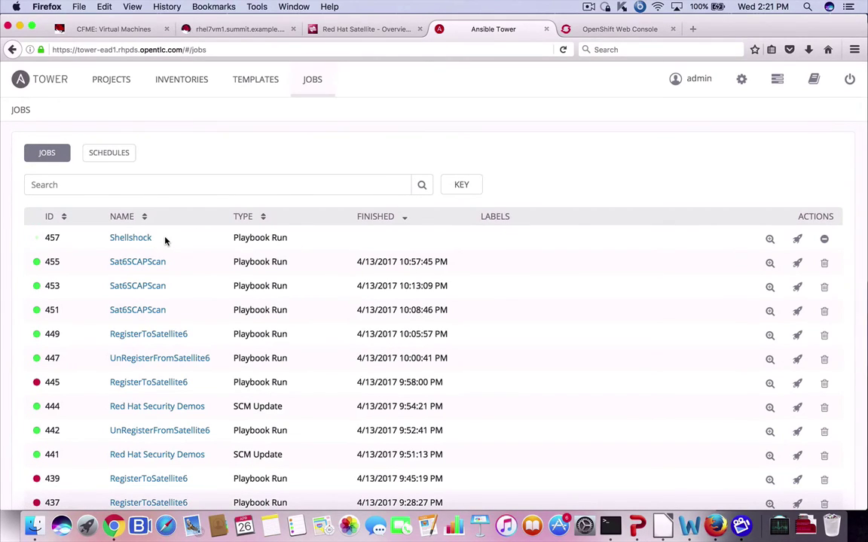
click(150, 238)
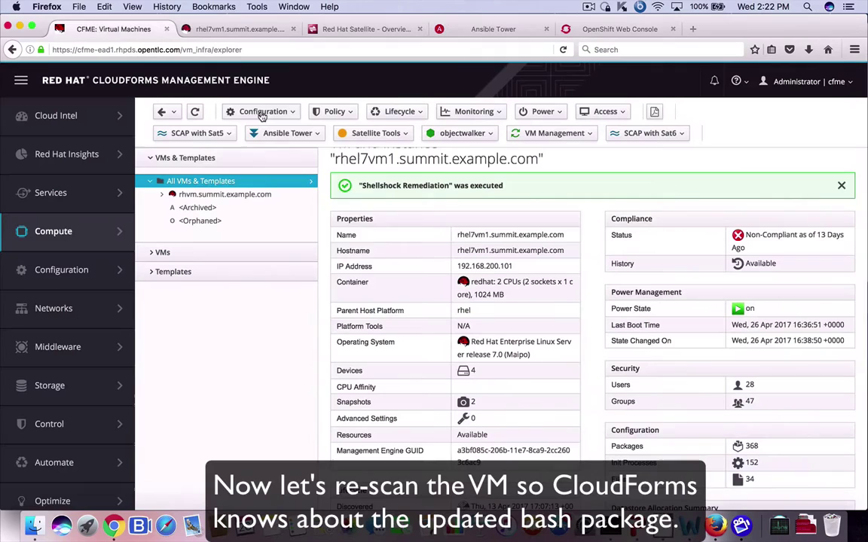
Step: Re-run SmartState Analysis on rhel7vm1, then run a fresh compliance check
click(262, 112)
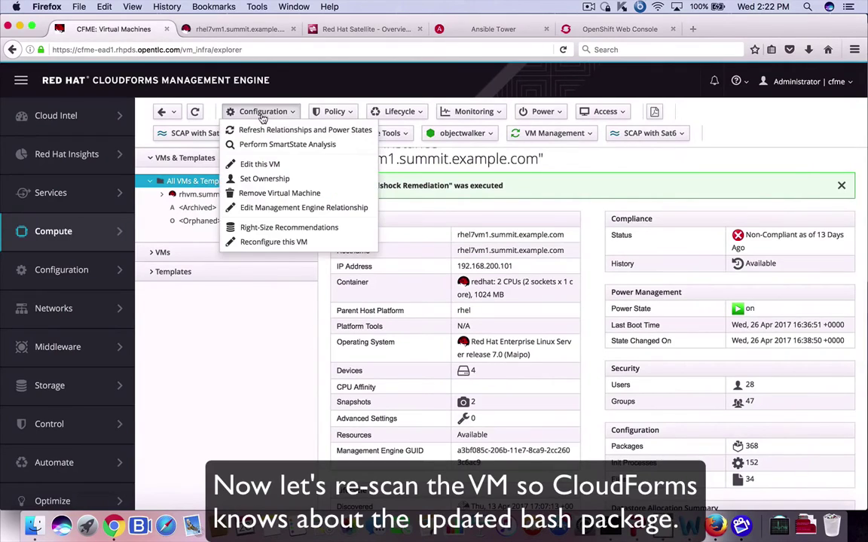
click(242, 143)
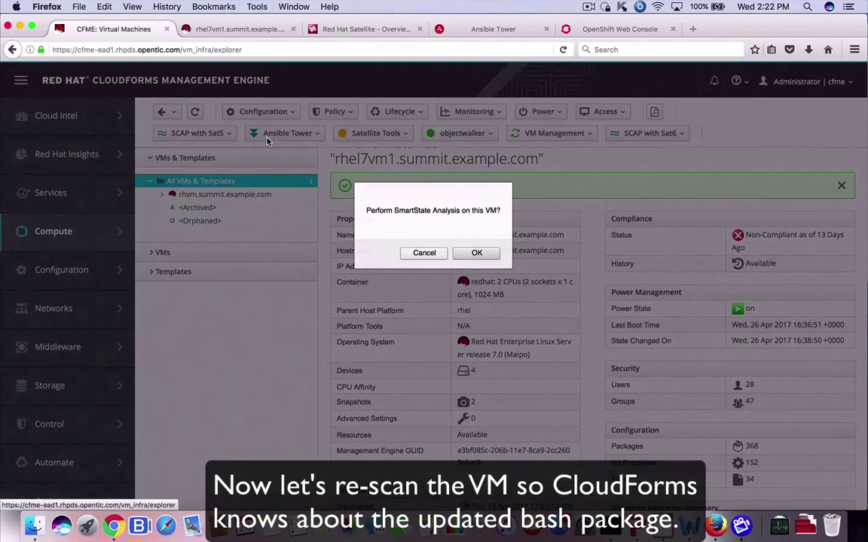
click(481, 254)
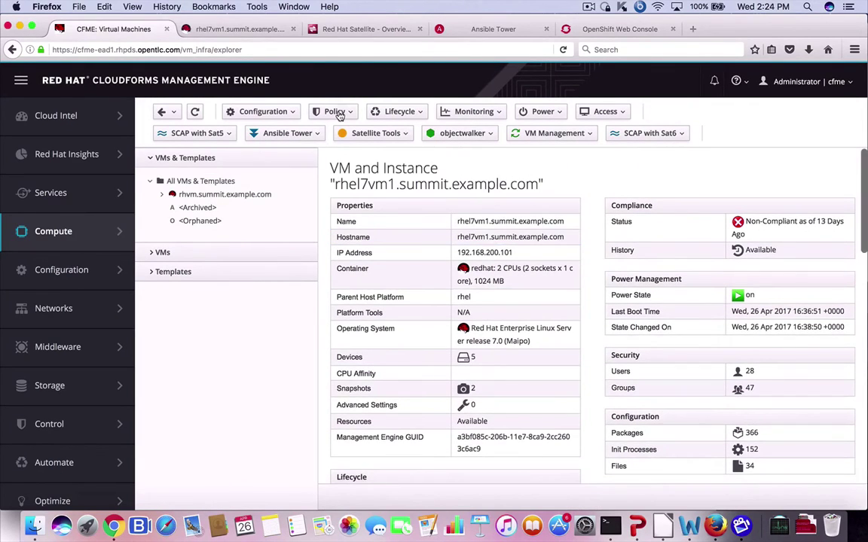
click(333, 112)
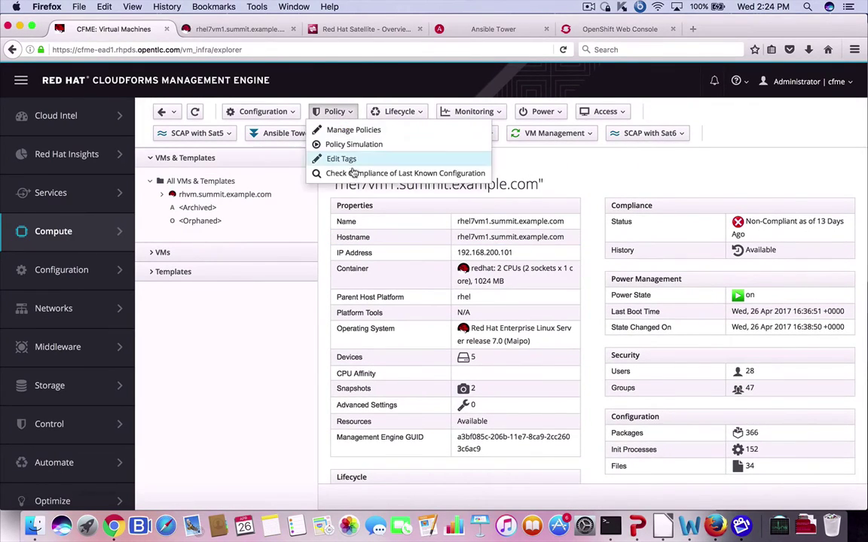
click(359, 173)
click(524, 253)
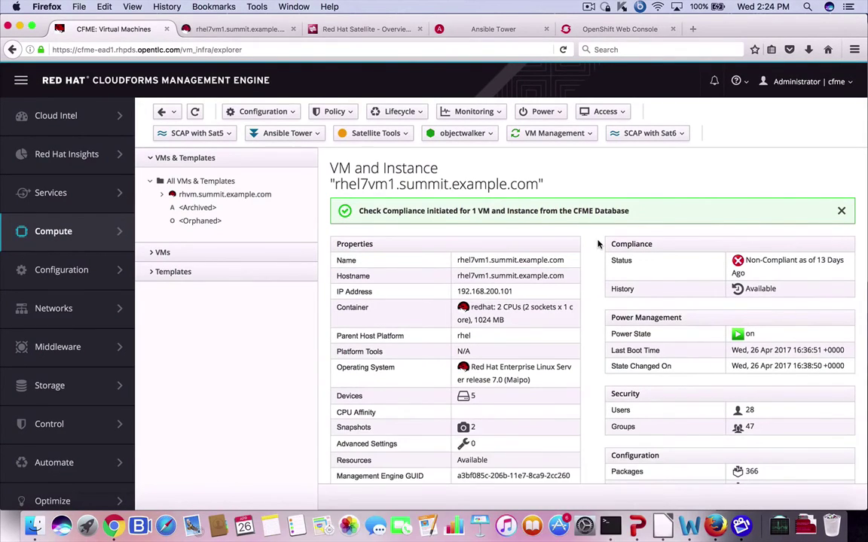
Step: Reload the summary and expand the 2017-04-26 check in rhel7vm1's compliance history
click(194, 115)
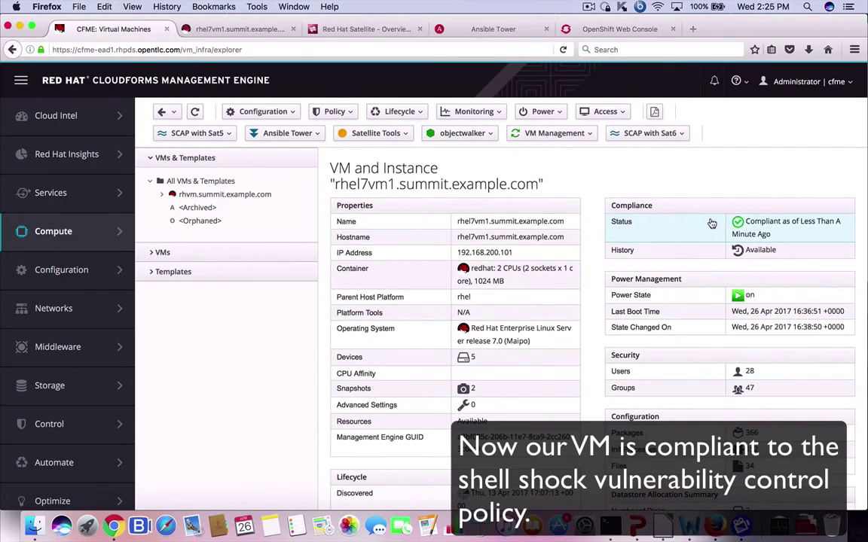
click(710, 222)
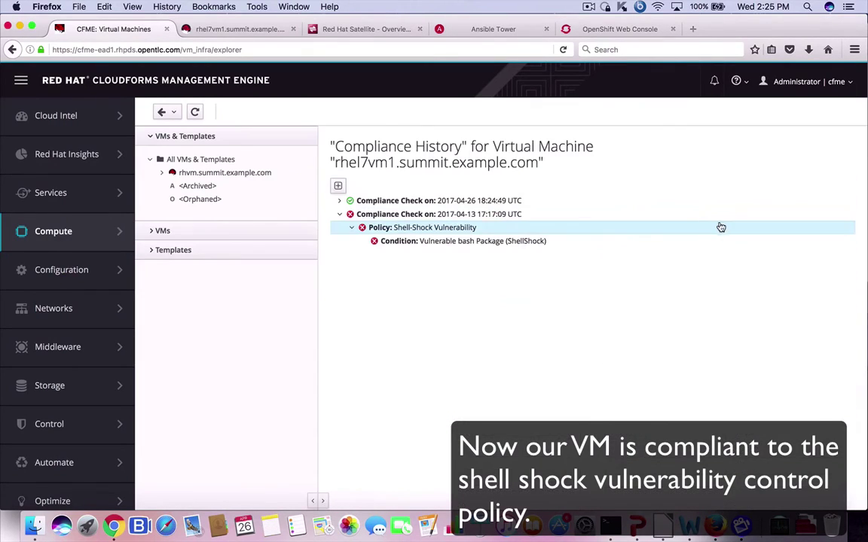
click(339, 201)
click(350, 215)
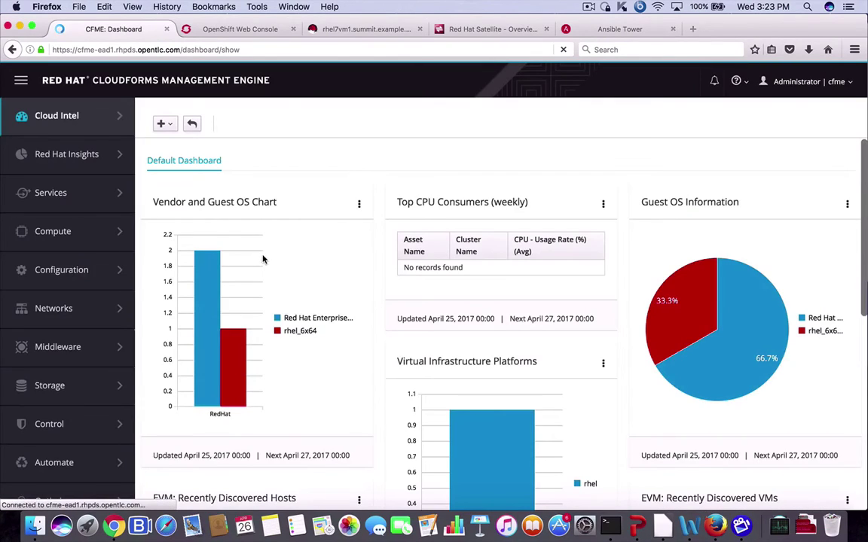
Step: In Control > Explorer, display the OpenSCAP profile policy profile and its three policies
mouse_move(51, 431)
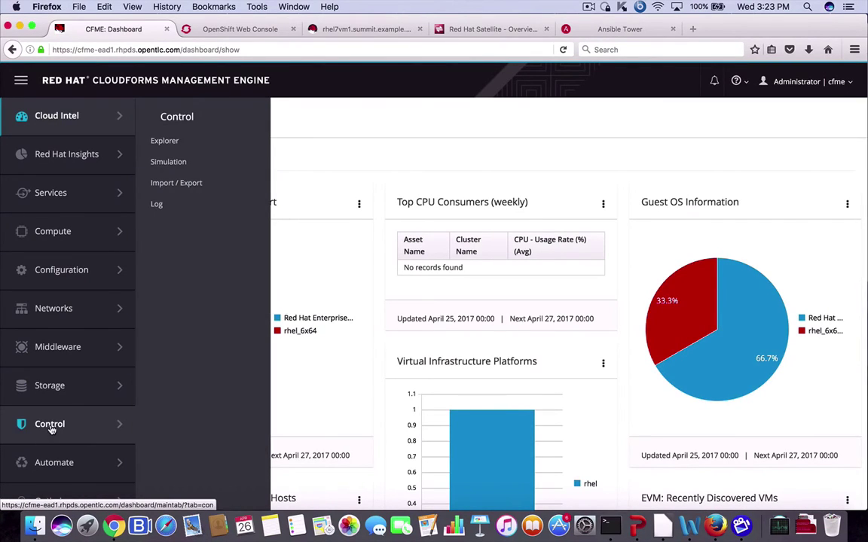
click(173, 141)
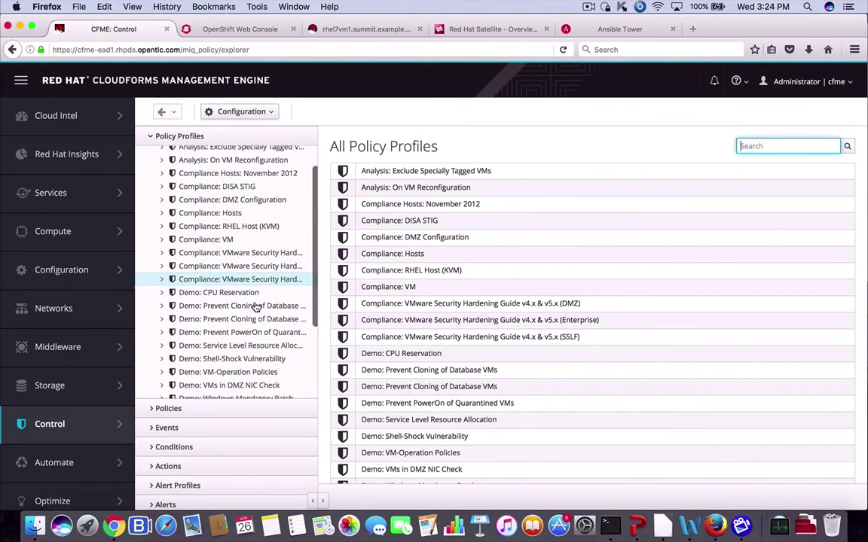
scroll(249, 305, down, 3)
click(236, 320)
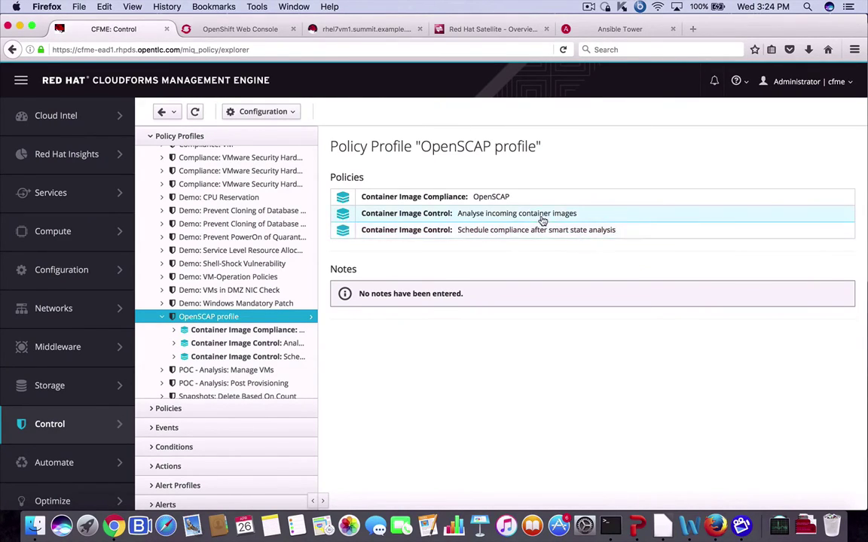
Step: Review the OpenSCAP compliance, image analysis, Container Image Discovered event and schedule-compliance policies
click(524, 200)
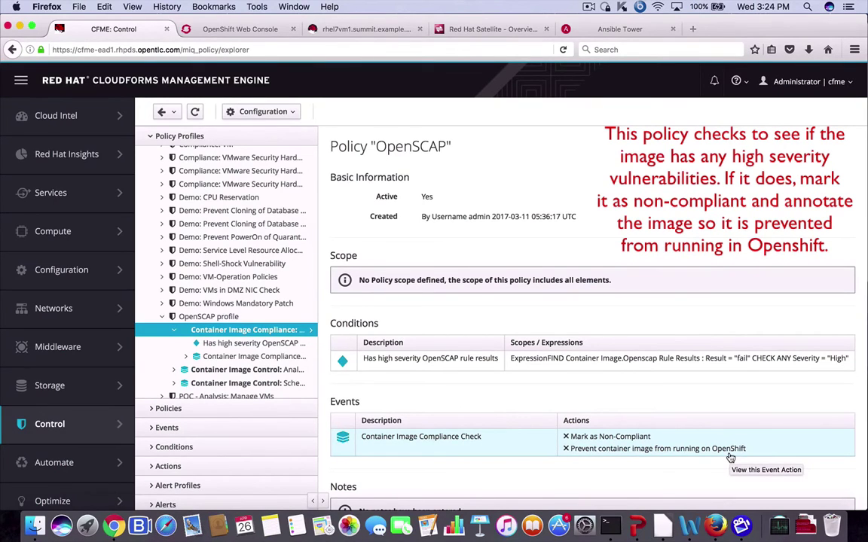
click(248, 371)
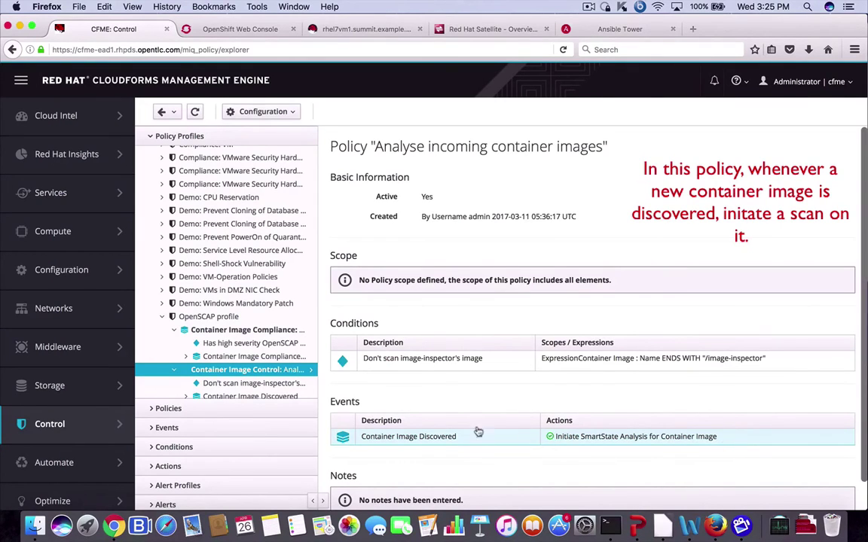
click(233, 397)
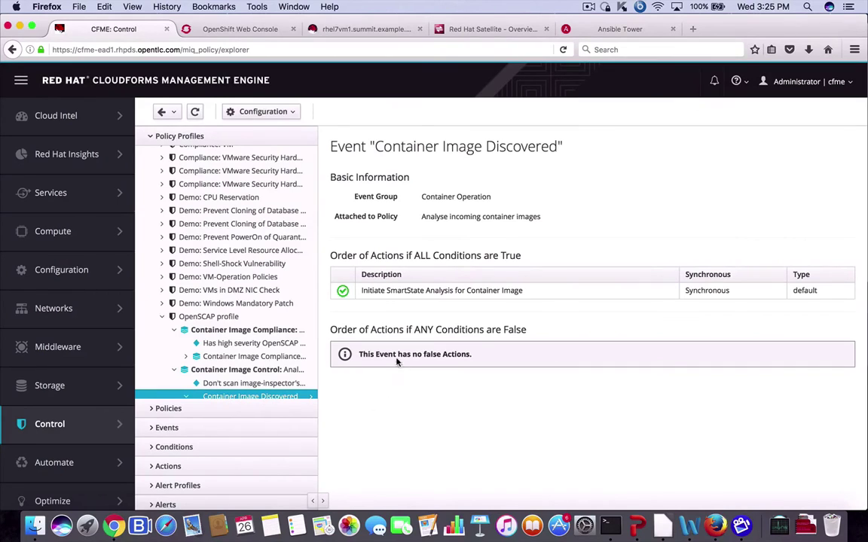
scroll(268, 334, down, 2)
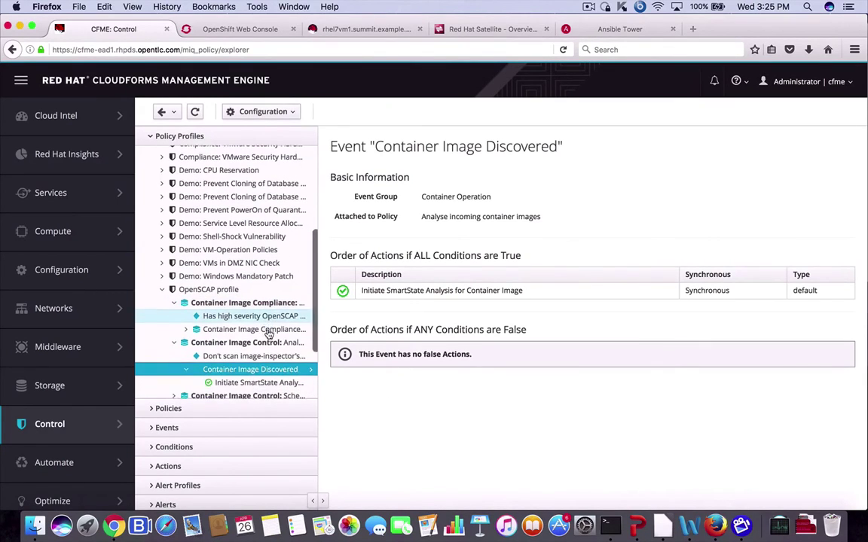
click(260, 396)
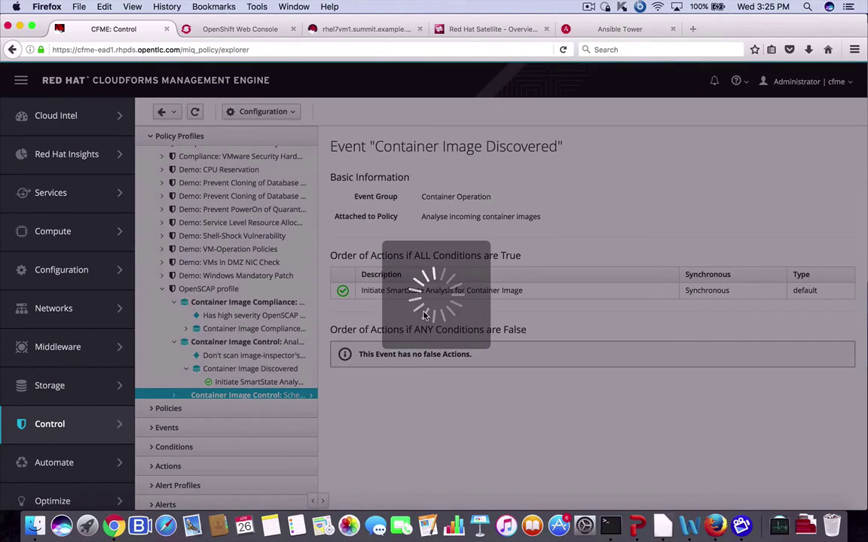
scroll(431, 315, down, 1)
scroll(431, 315, down, 1)
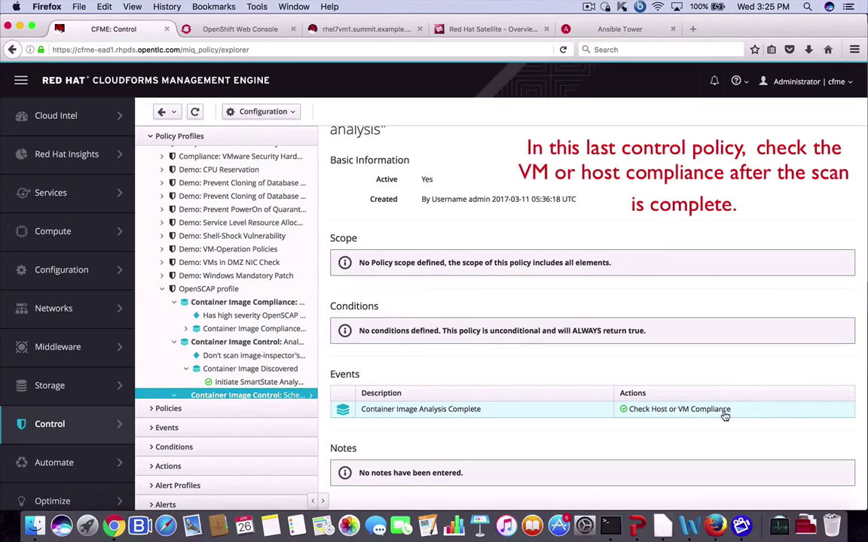
Step: Inspect the OpenShift container provider's policy assignments, expanding OpenSCAP profile, then cancel without changes
mouse_move(91, 234)
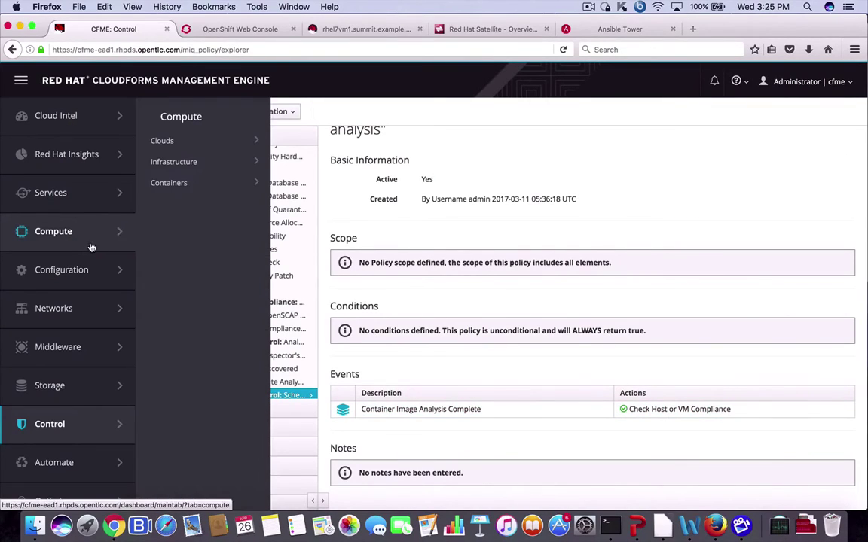
mouse_move(186, 188)
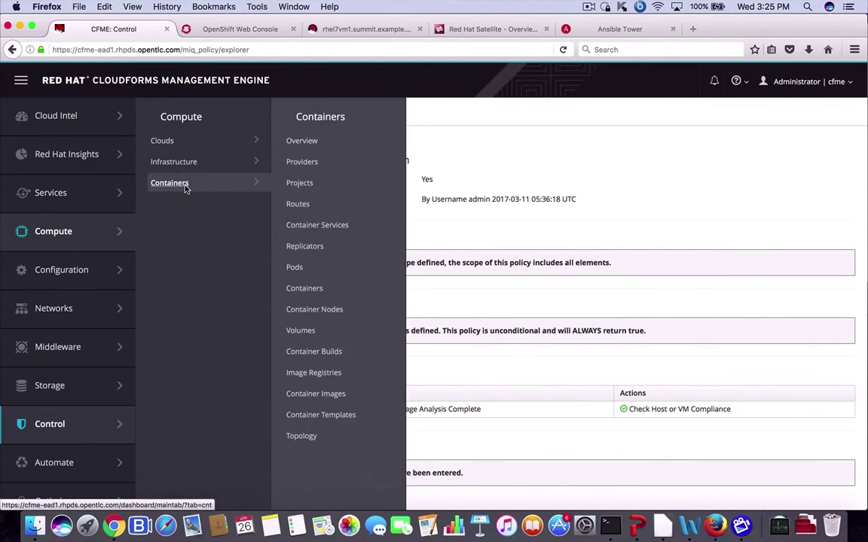
click(317, 163)
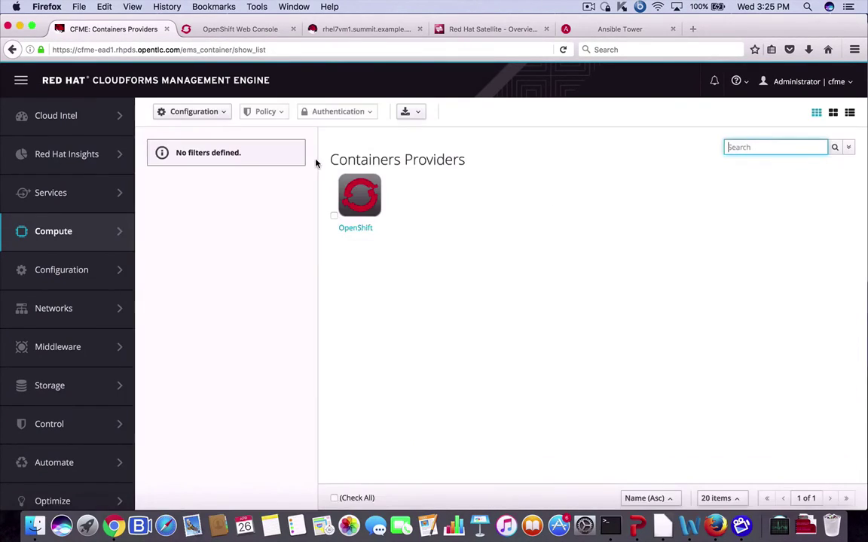
click(334, 215)
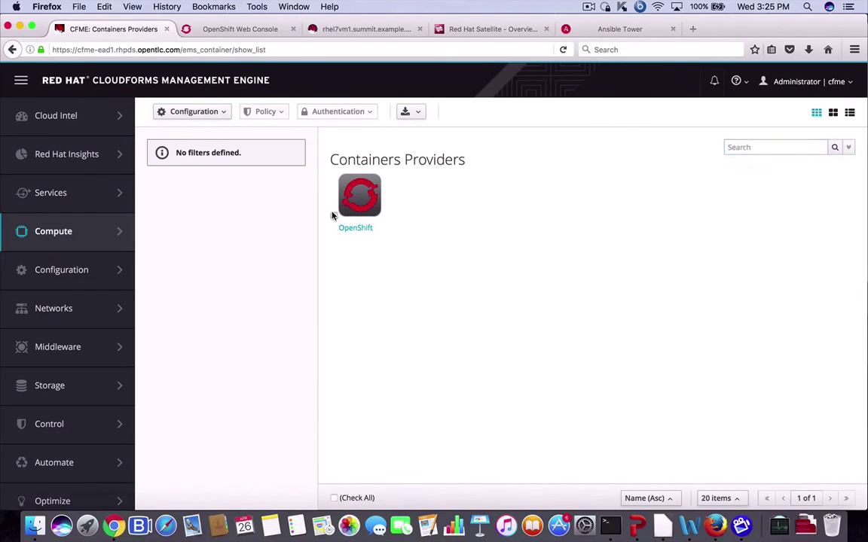
click(269, 113)
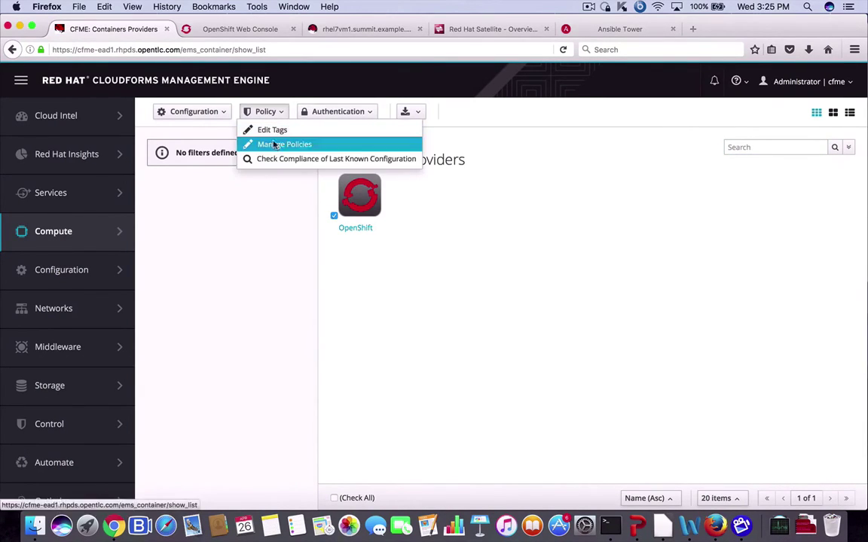
click(275, 143)
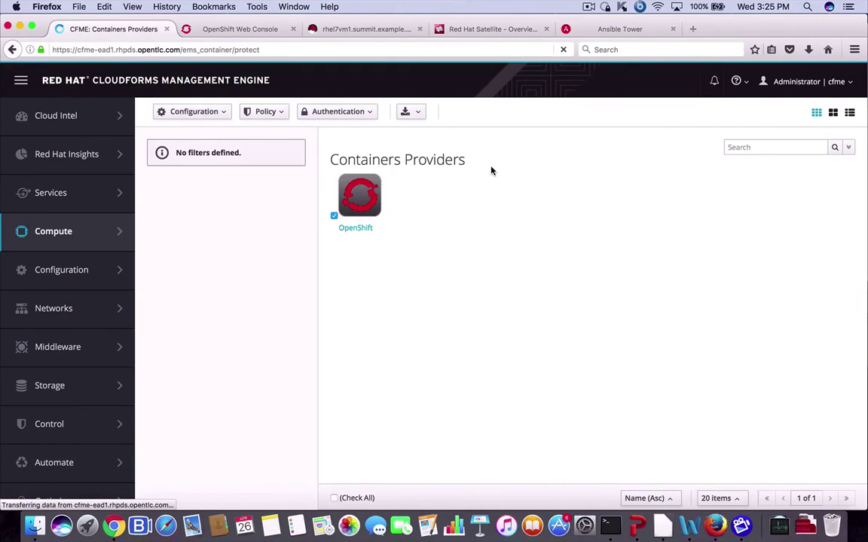
scroll(495, 187, down, 5)
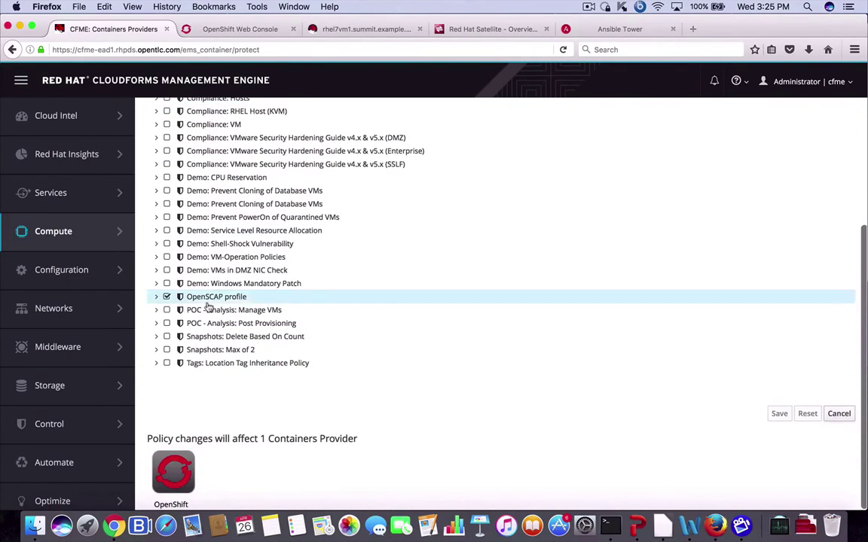
click(157, 298)
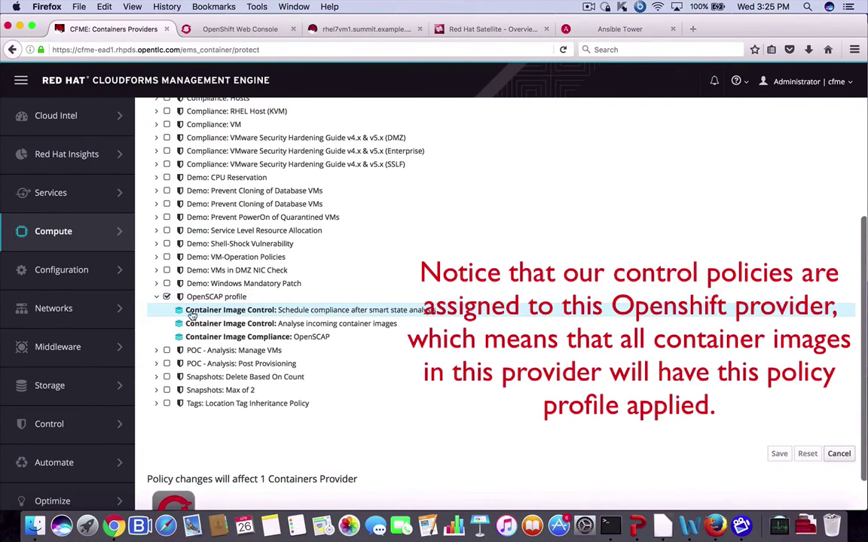
scroll(326, 329, down, 2)
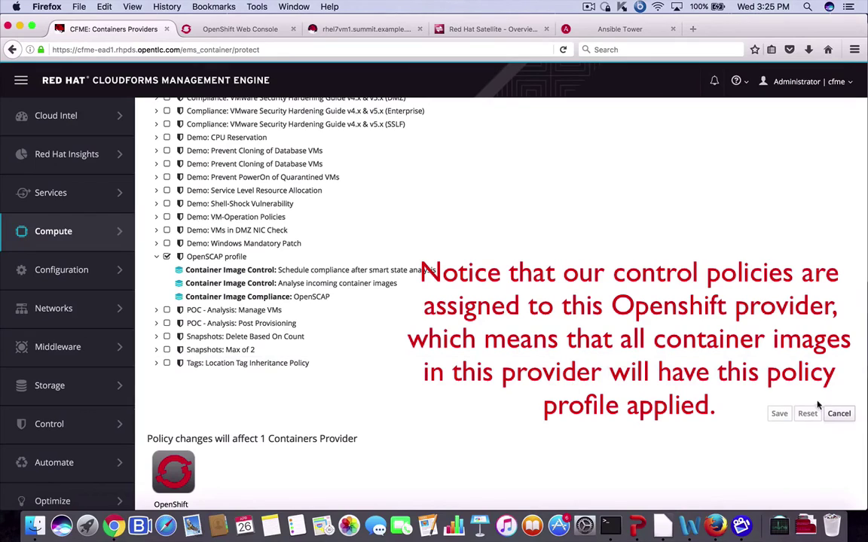
click(835, 416)
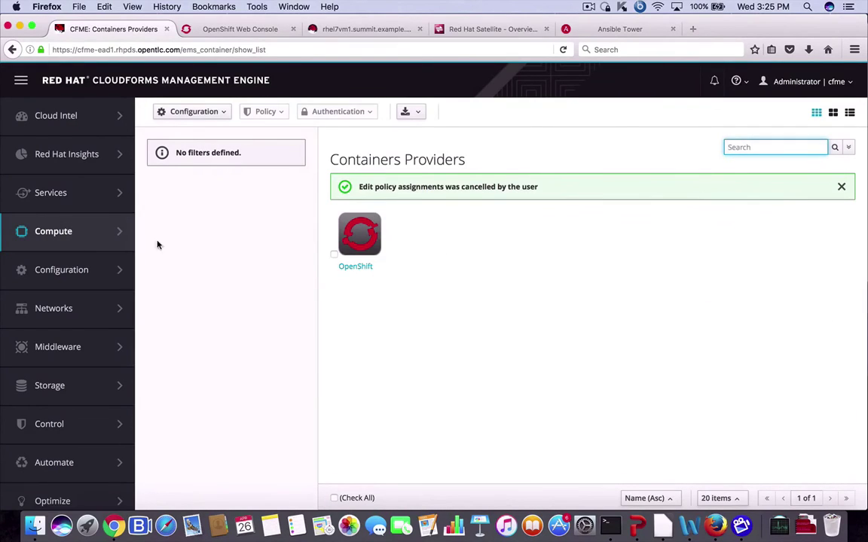
Step: Open the welcome-php-summit container and follow it to the redhatworkshops/welcome-php image summary
mouse_move(68, 242)
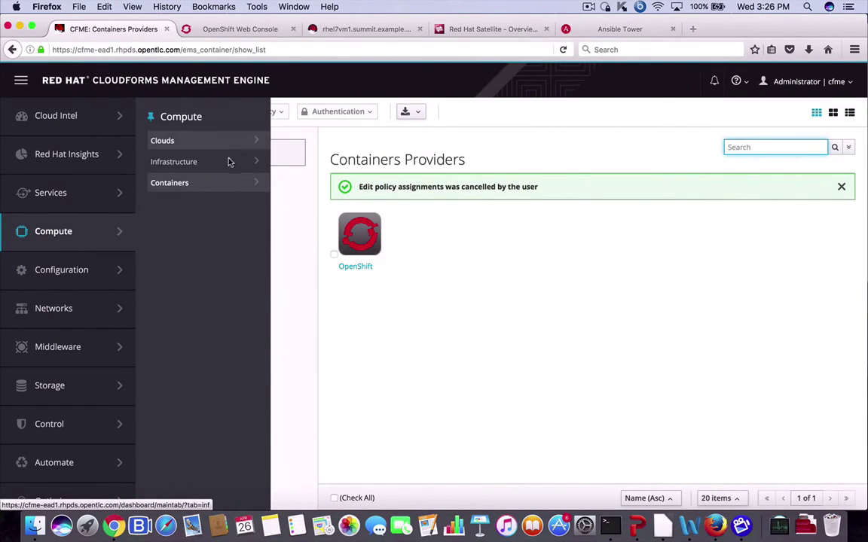
mouse_move(226, 178)
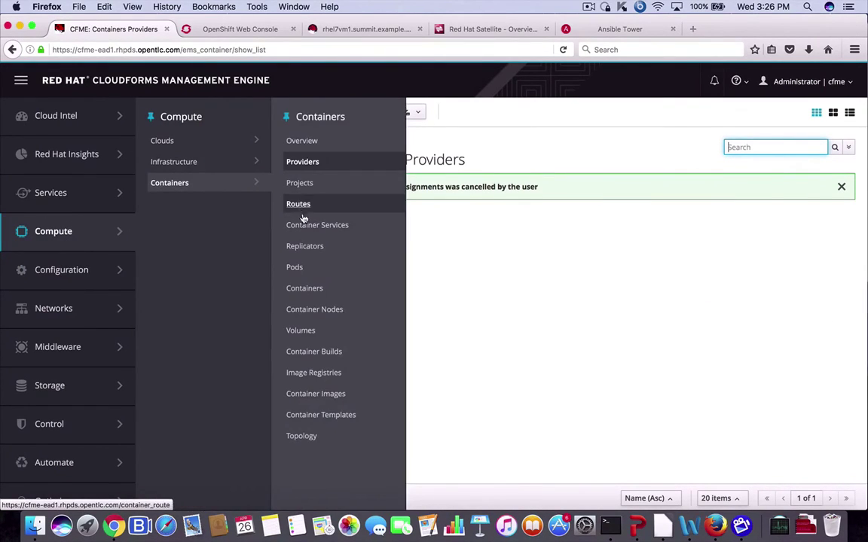
click(314, 292)
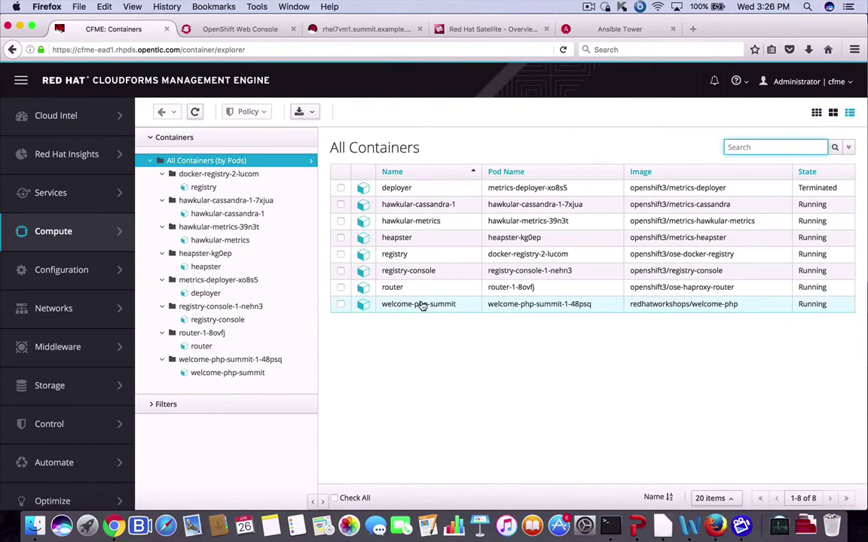
click(392, 303)
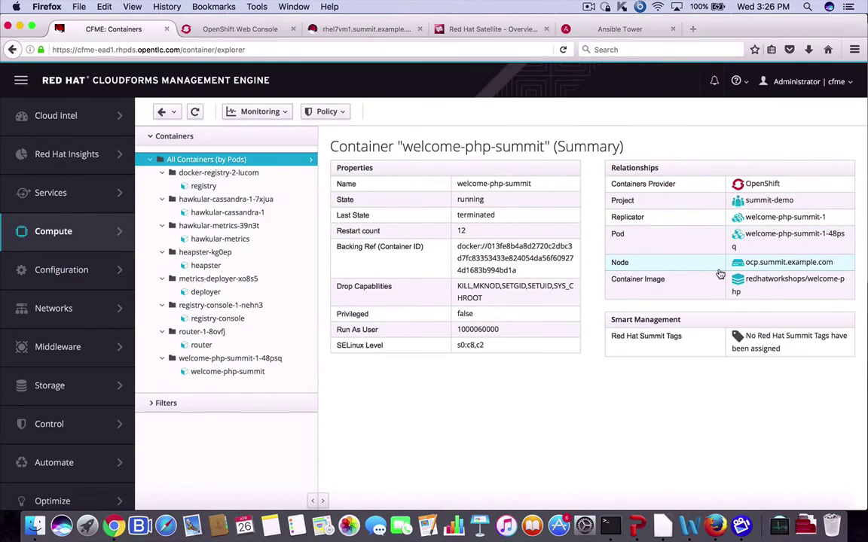
click(765, 283)
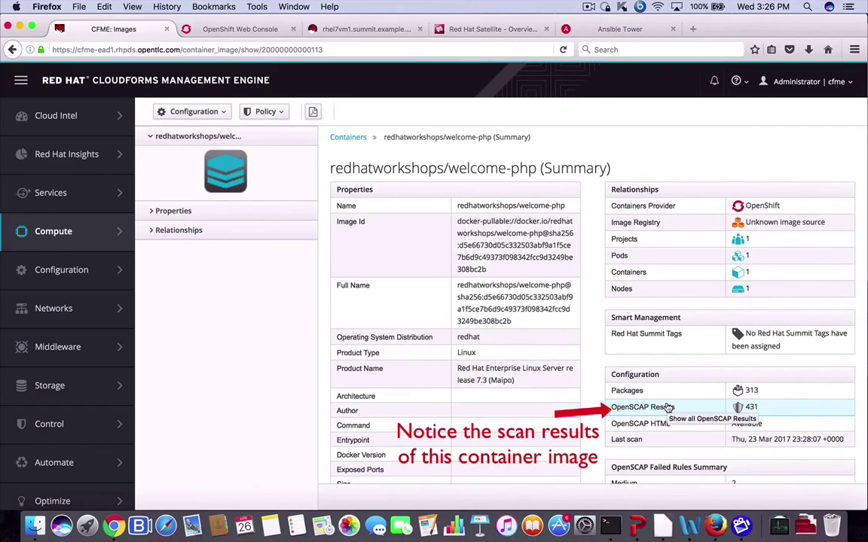
Step: List the welcome-php image's OpenSCAP results, then move to the OpenShift web console's Projects list
click(667, 408)
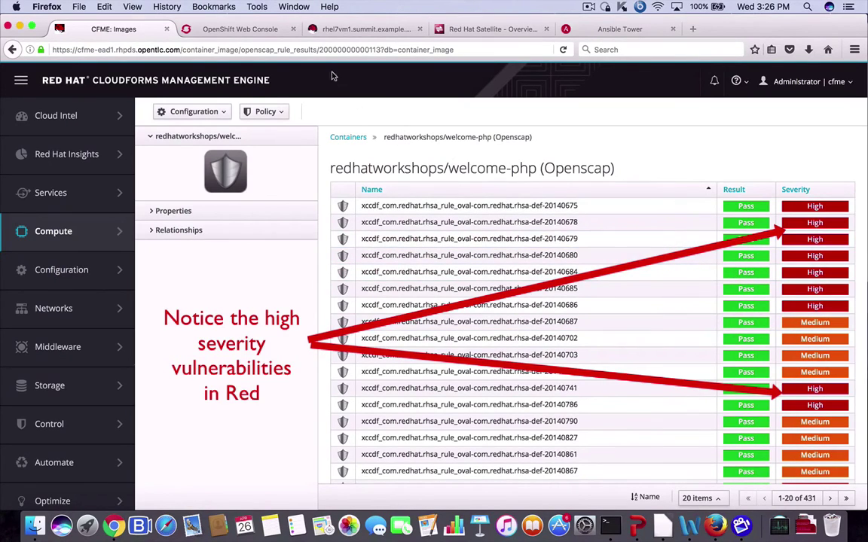
click(211, 30)
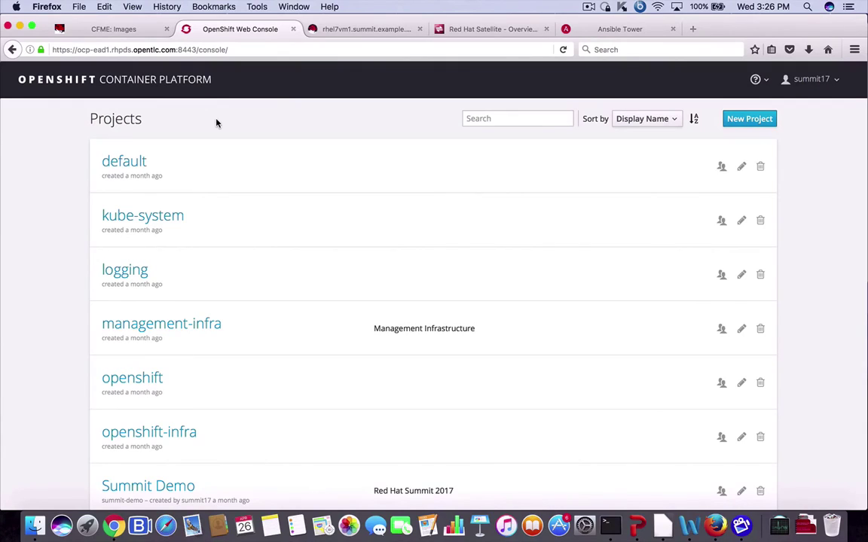
Step: Open the Summit Demo project from the Projects list and start adding to it
click(809, 81)
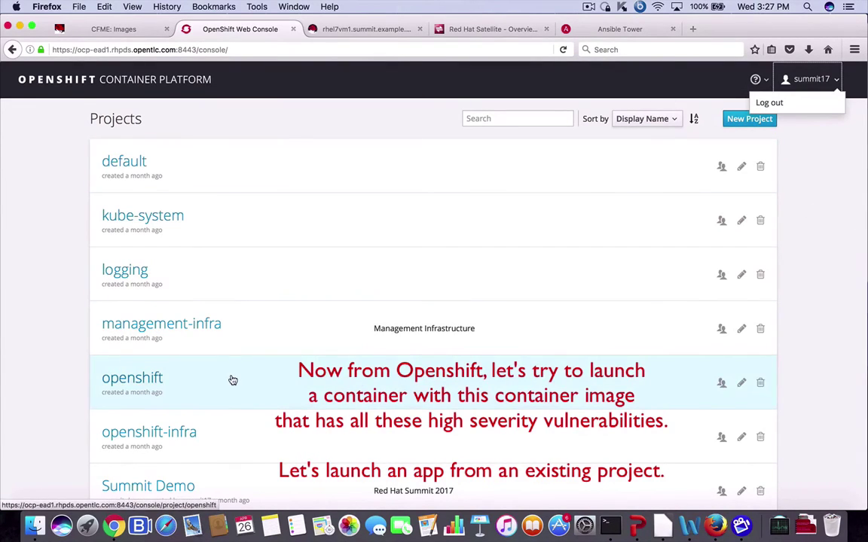
click(214, 491)
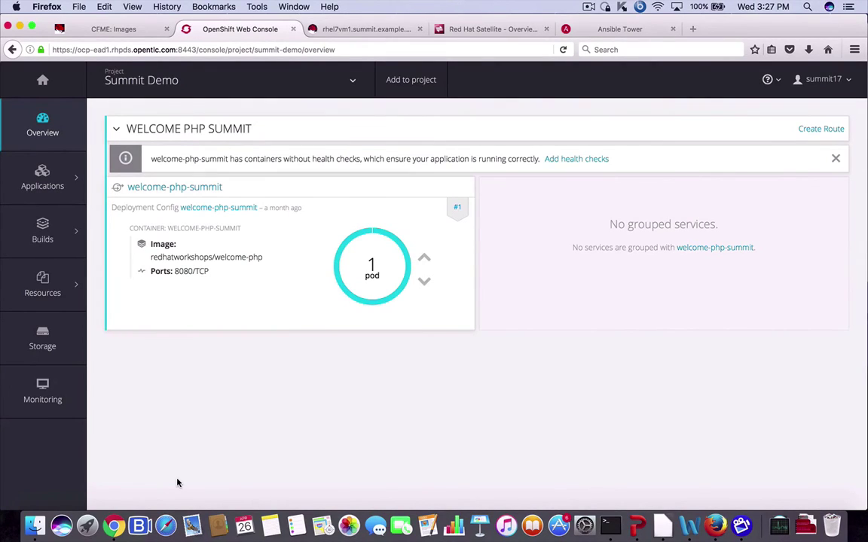
click(389, 81)
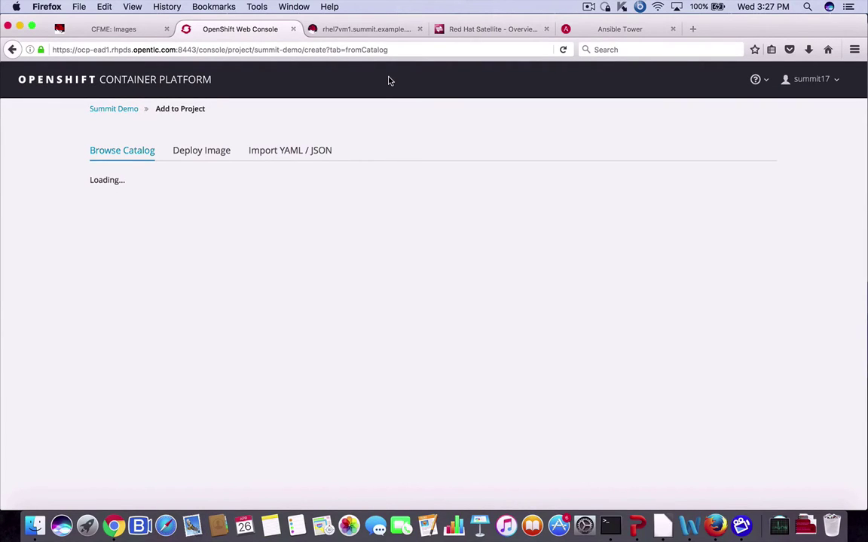
Step: Under Deploy Image, specify the image by name as redhatworkshops/welcome-php and look it up
click(189, 151)
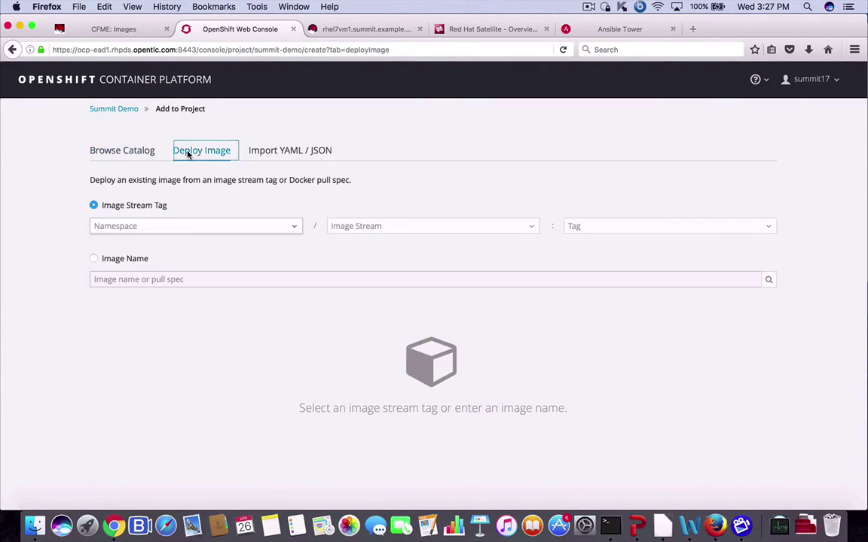
click(126, 259)
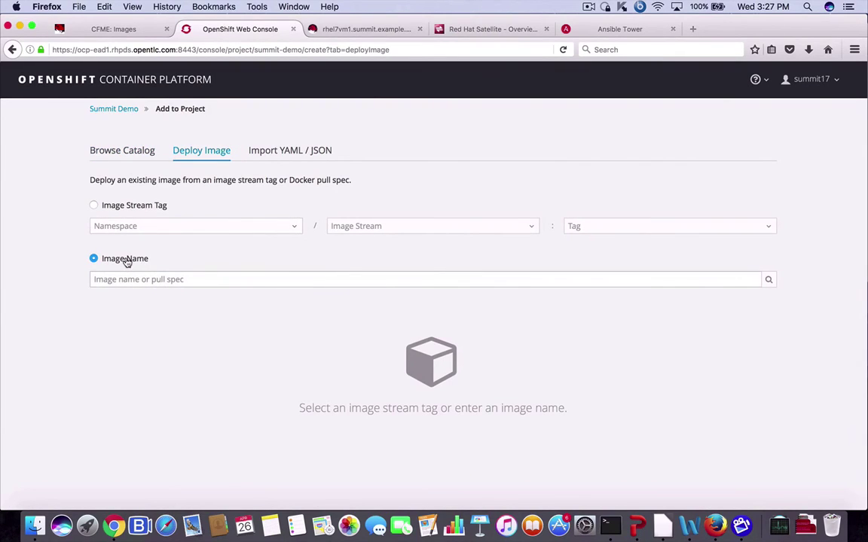
click(155, 280)
text(we)
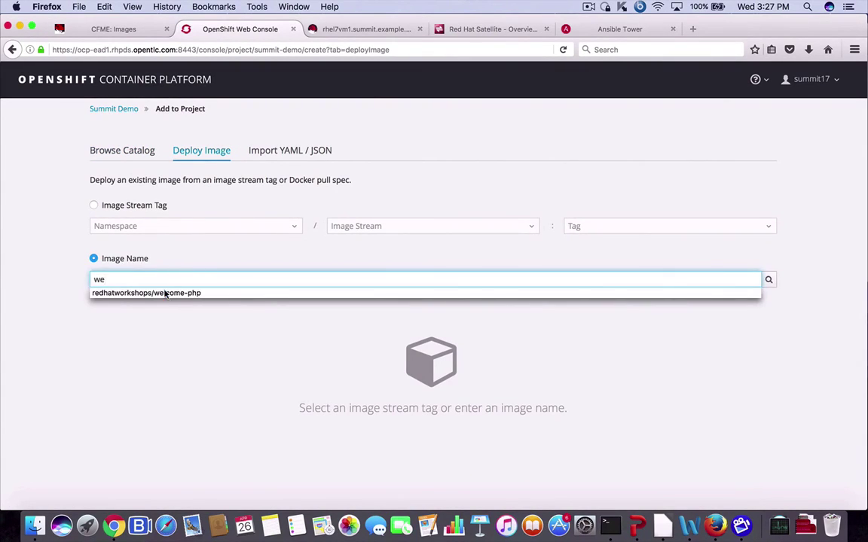
click(165, 293)
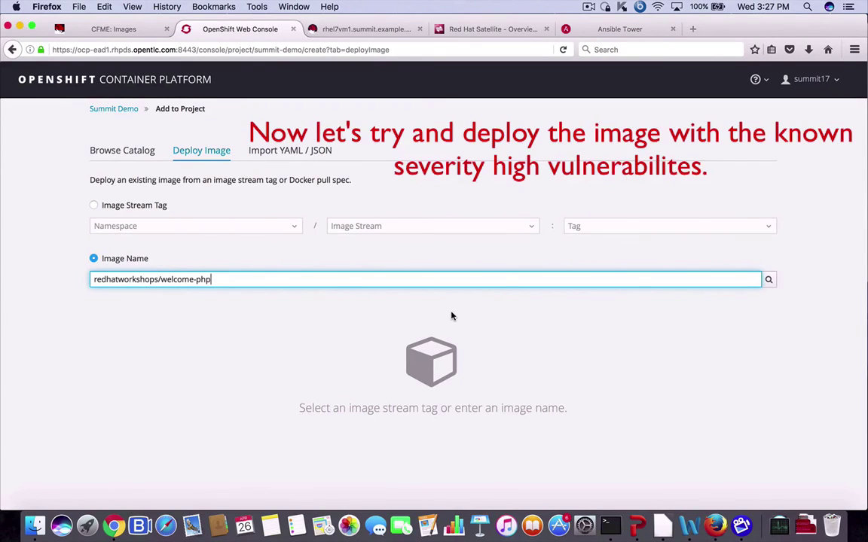
click(769, 283)
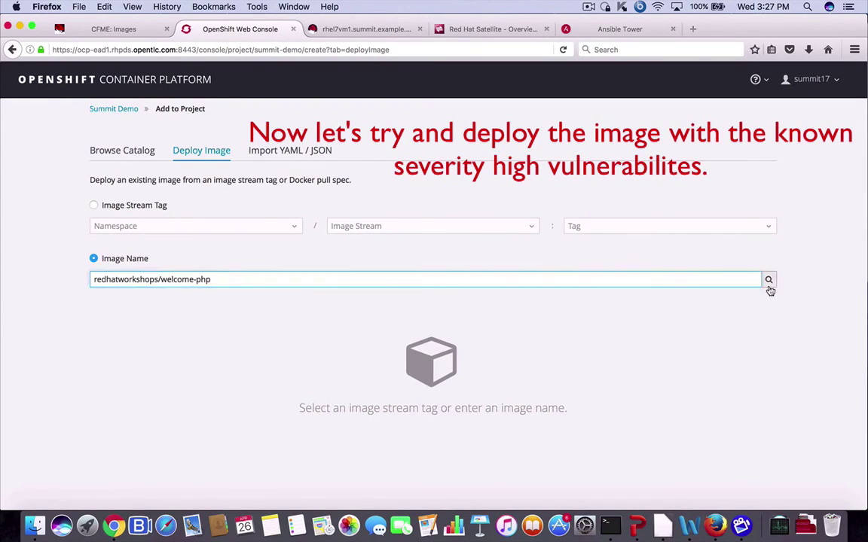
click(769, 286)
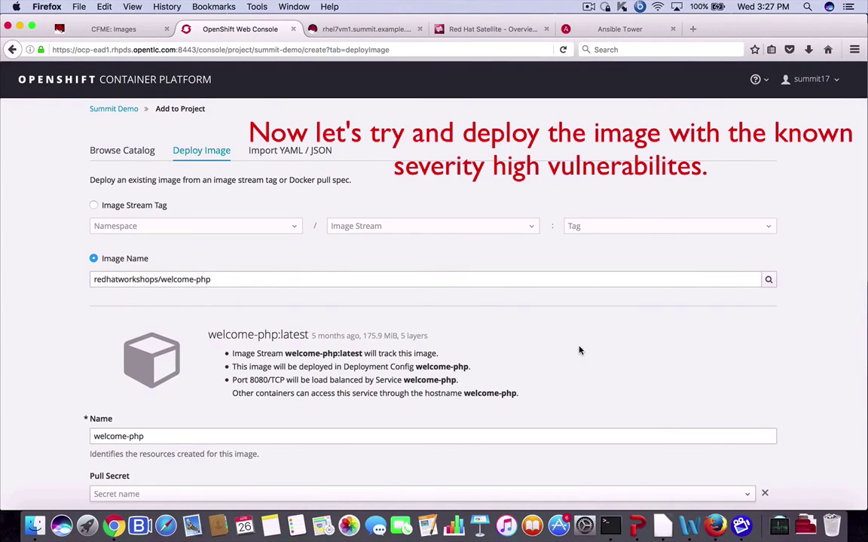
Step: Keep welcome-php as the application name and create the application
scroll(305, 385, down, 2)
triple_click(210, 392)
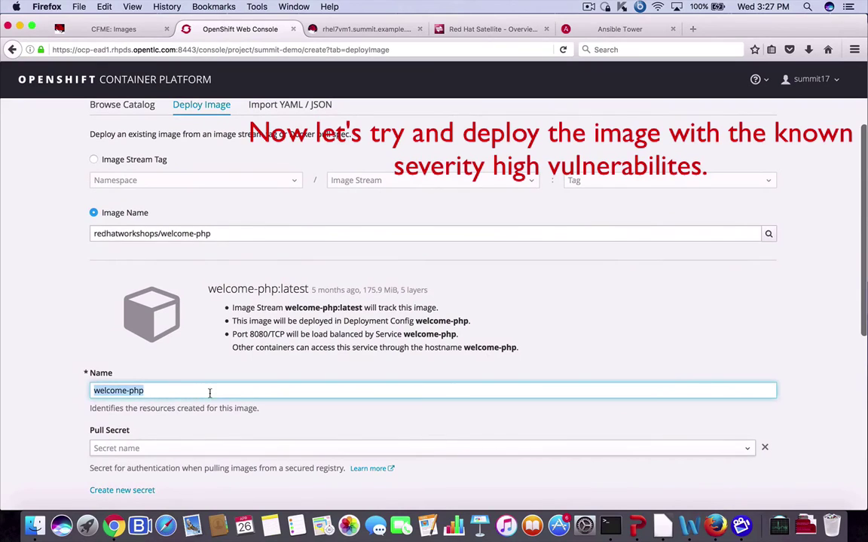
click(244, 386)
scroll(244, 384, down, 5)
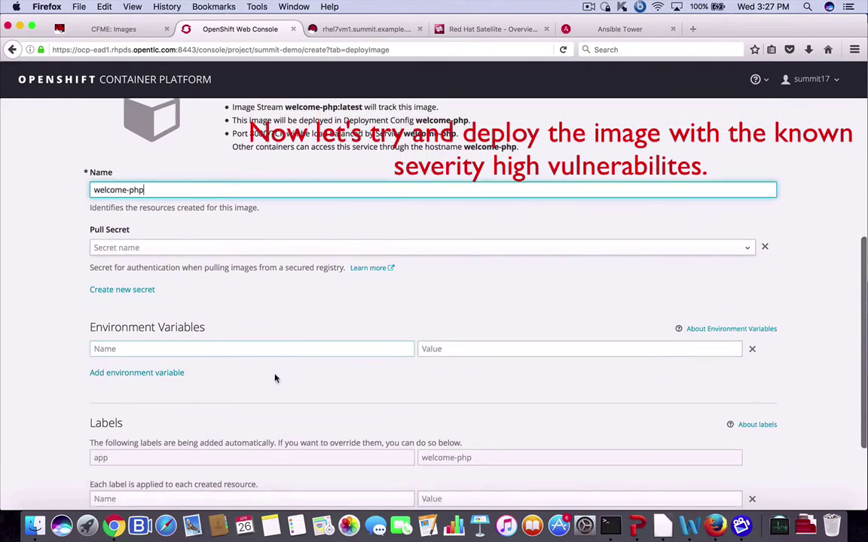
scroll(275, 378, down, 3)
click(110, 454)
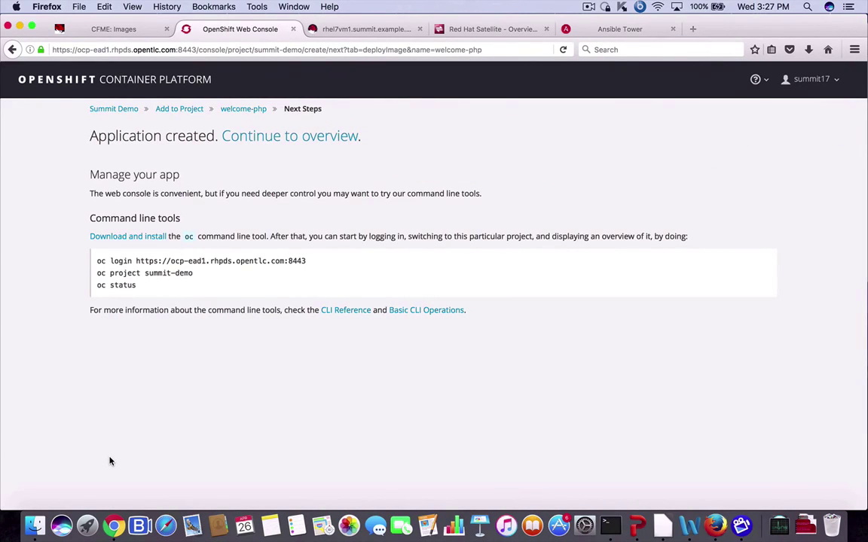
Step: View the failed welcome-php-1 deployment's events showing the image is prohibited by policy
click(326, 145)
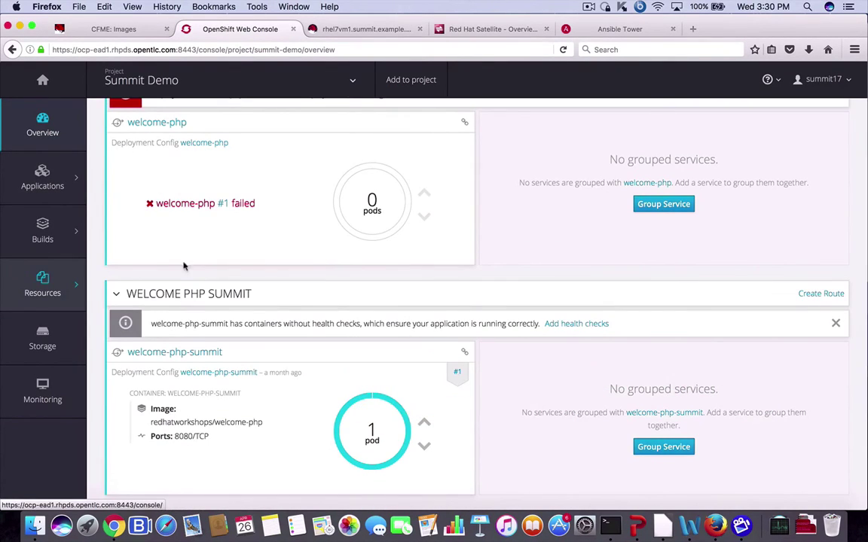
scroll(284, 232, up, 3)
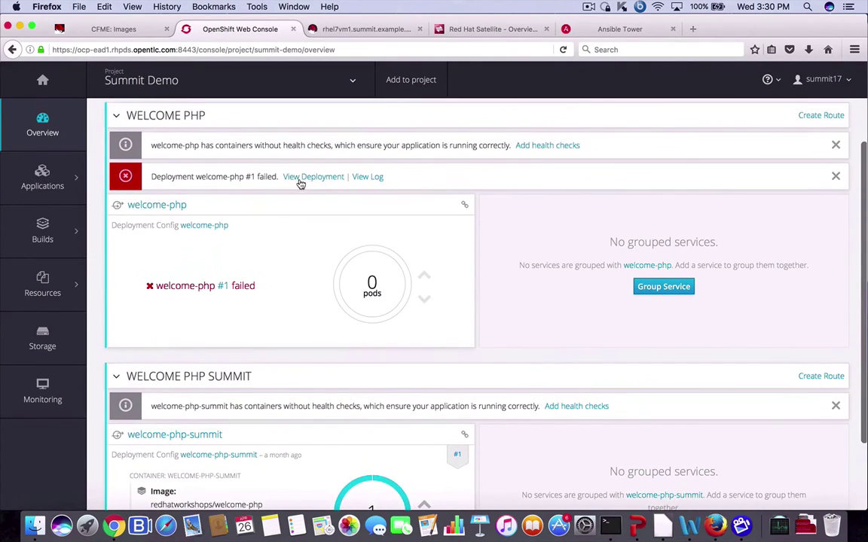
click(301, 178)
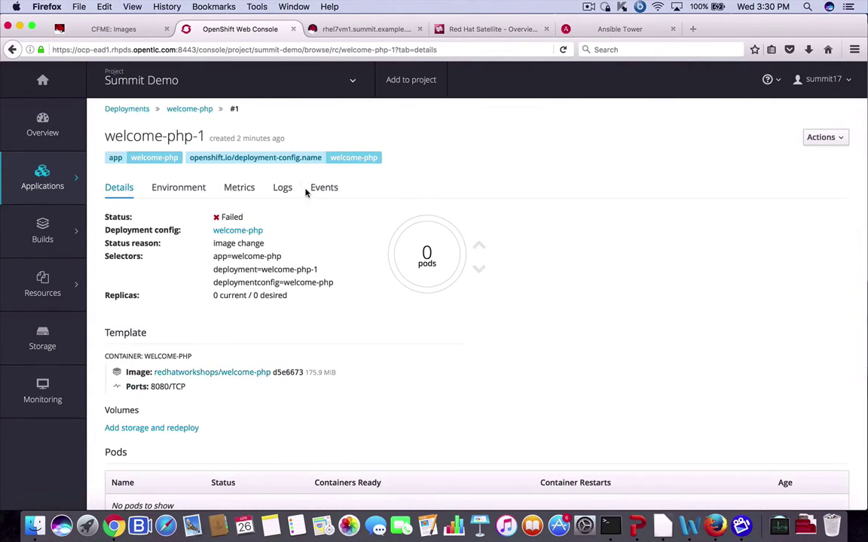
click(324, 190)
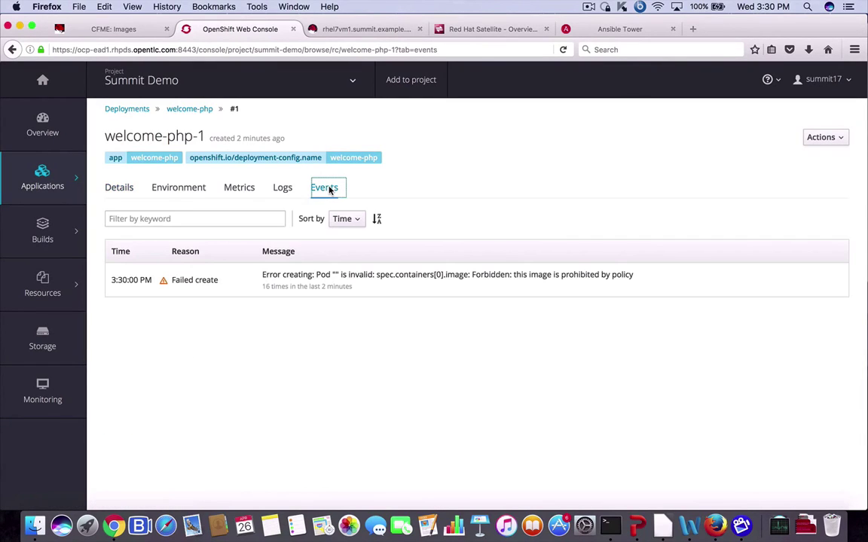